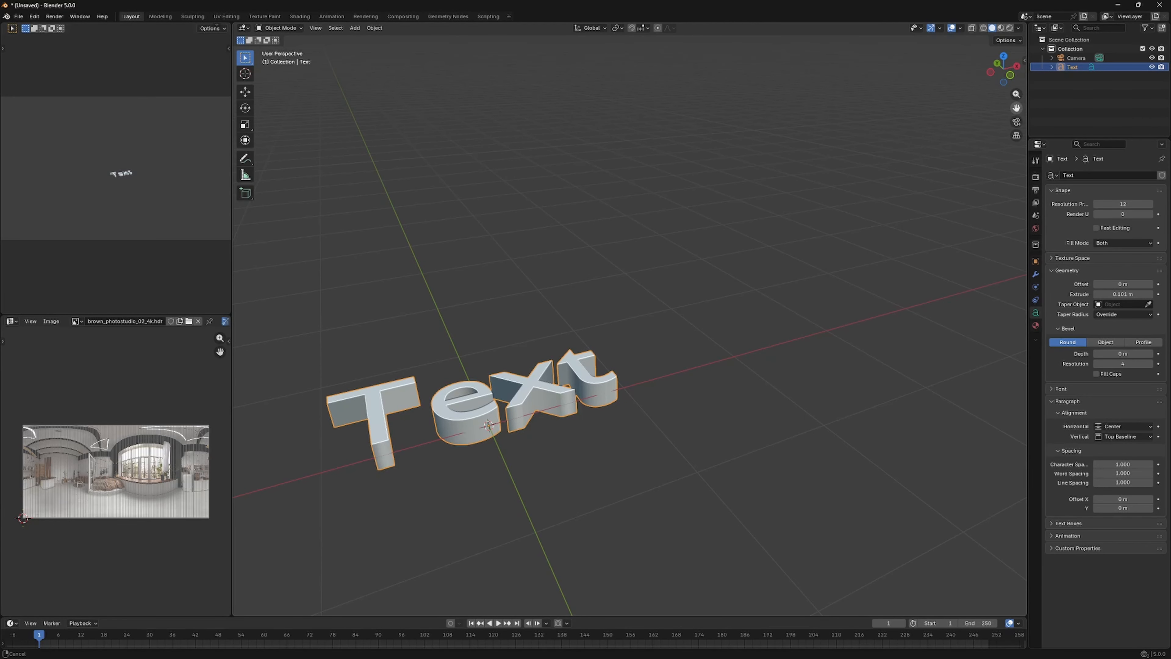
Give the text a bevel depth of about 0.016 m and replace its wording with RIPPLES.
middle_click_drag(576, 332, 703, 326)
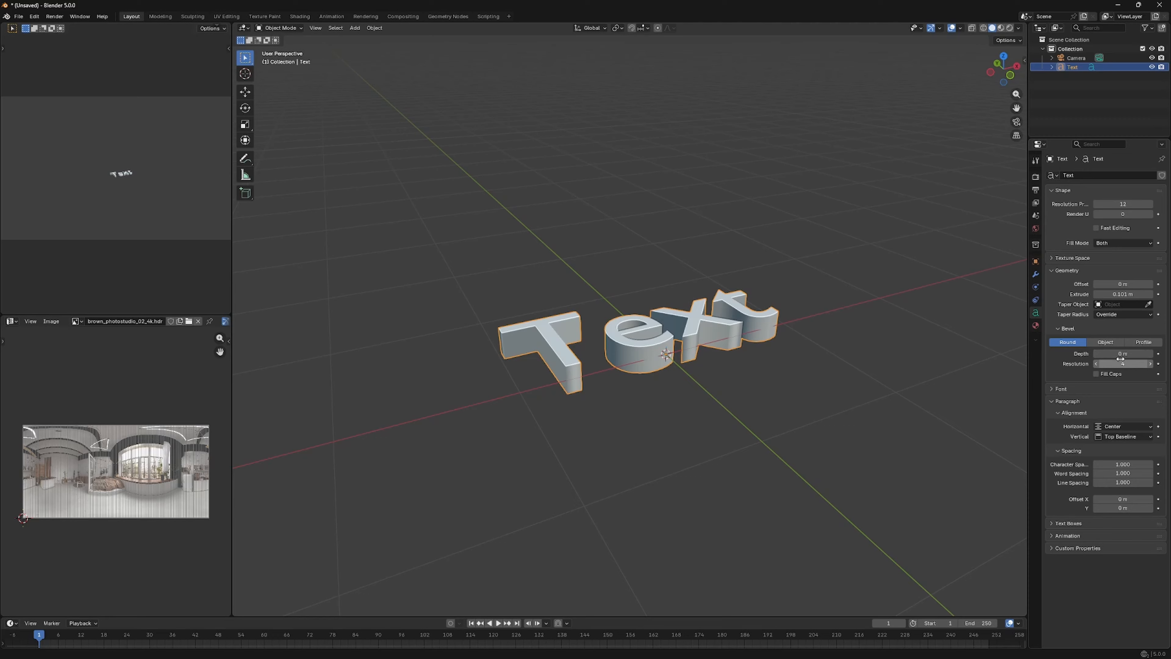
left_click_drag(1122, 353, 1131, 354)
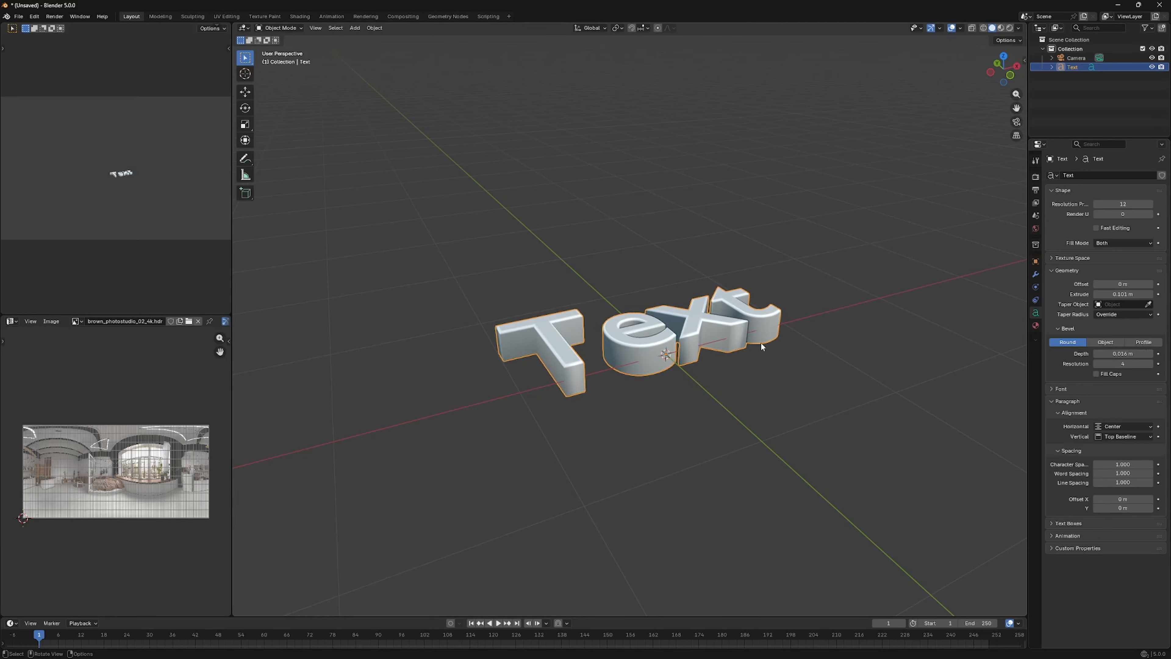
key("Tab")
key("BackSpace")
key("BackSpace")
key("BackSpace")
key("BackSpace")
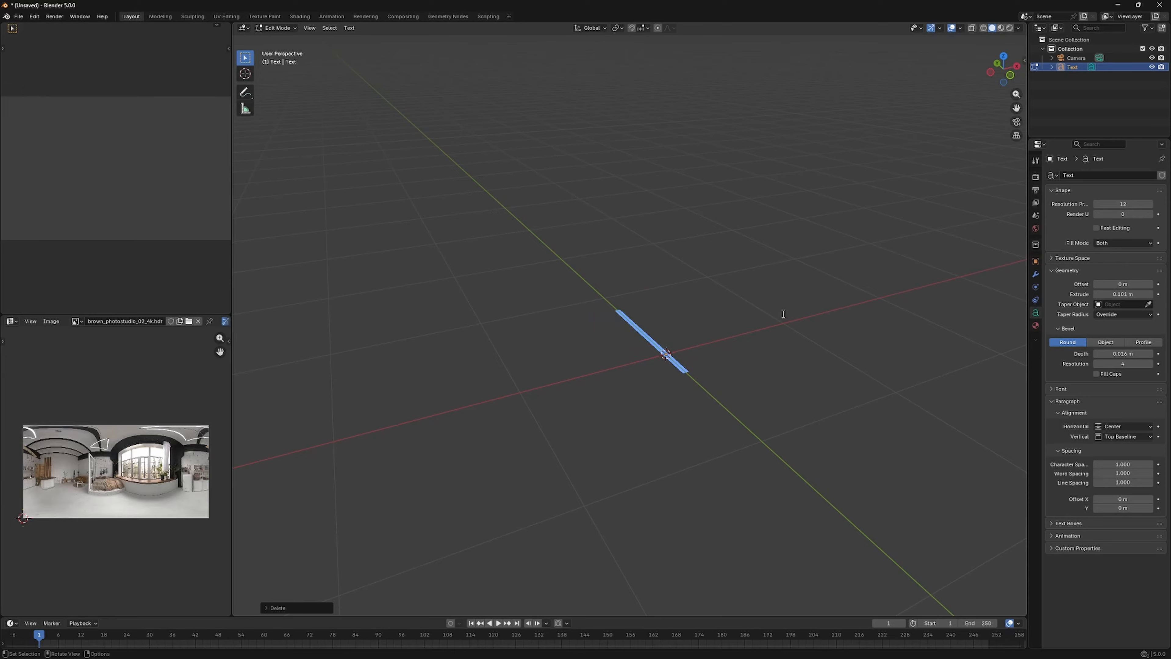
type("R")
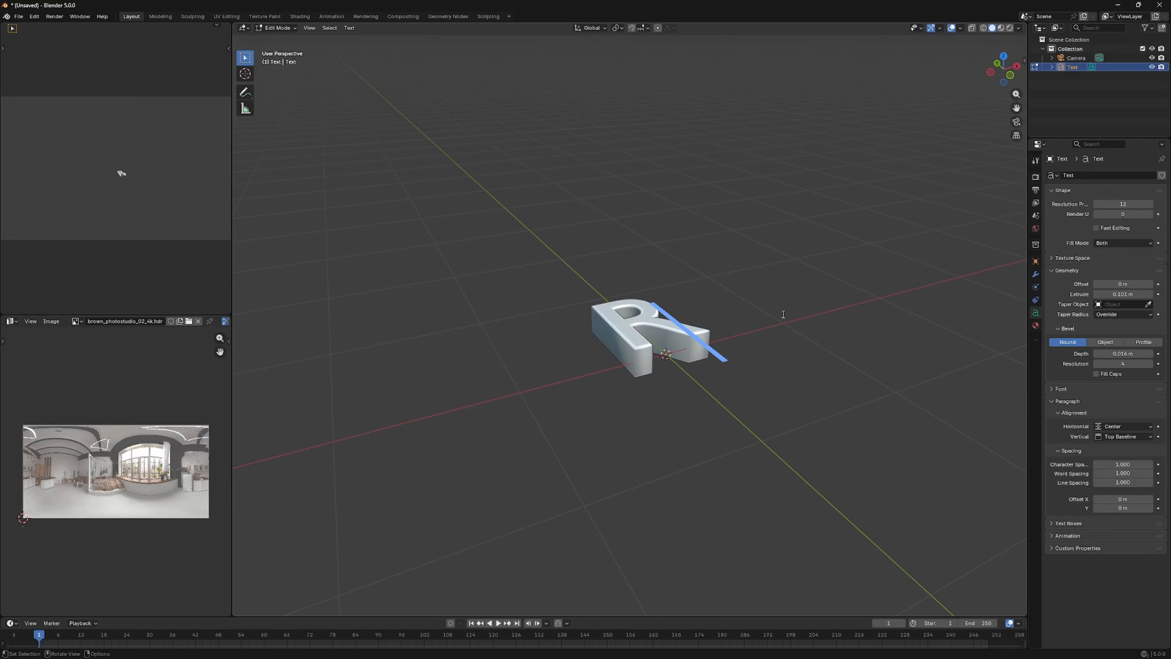
type("IPP")
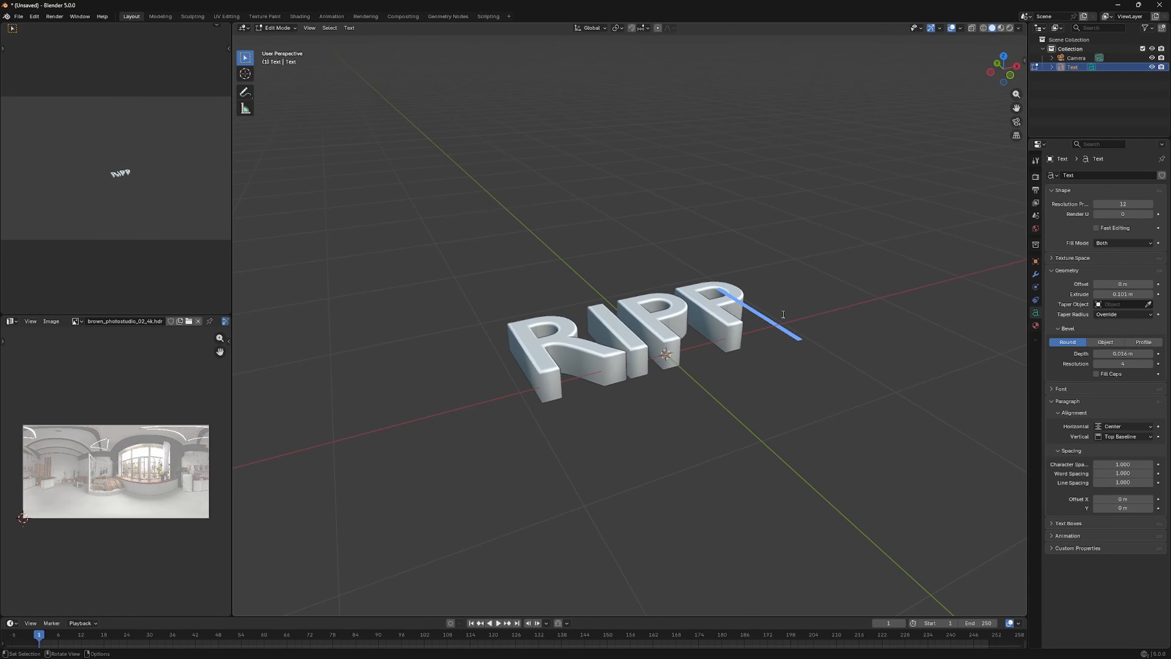
type("LES")
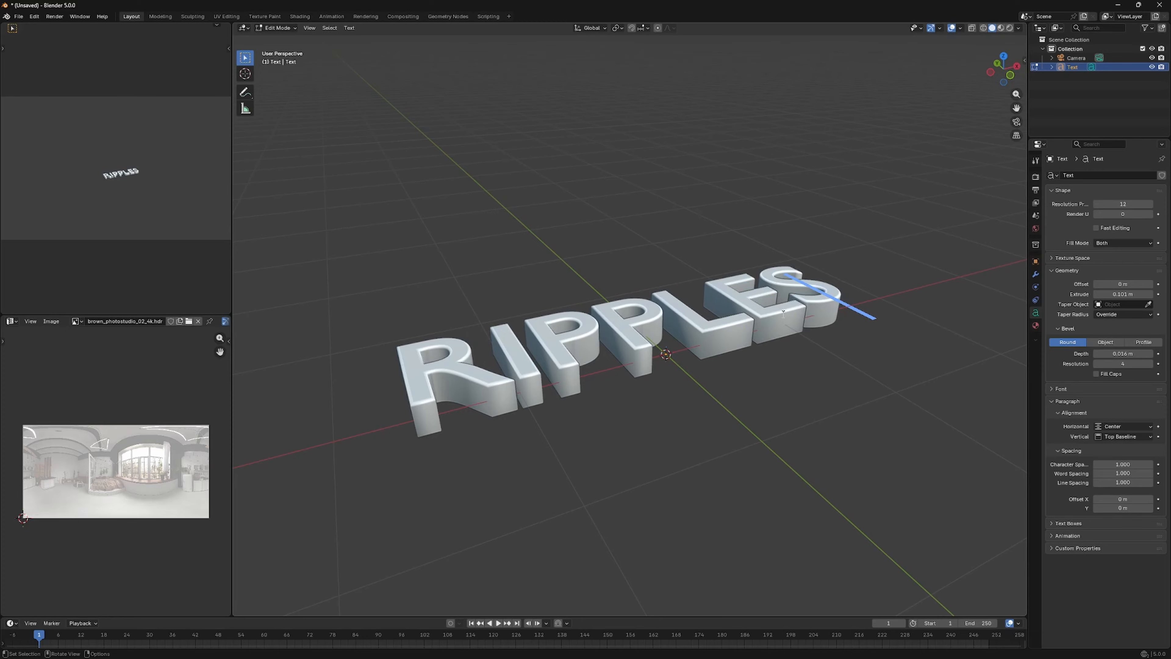
key("Tab")
Turn on the Screencast Keys display for the 3D viewport.
key("n")
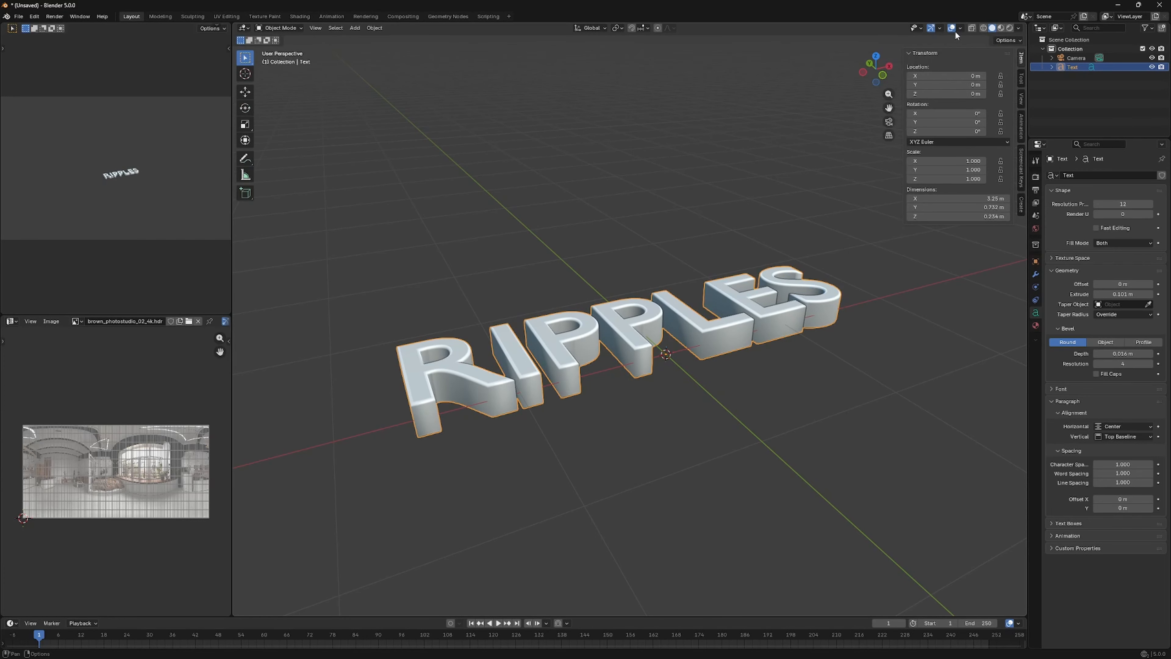
left_click(1020, 161)
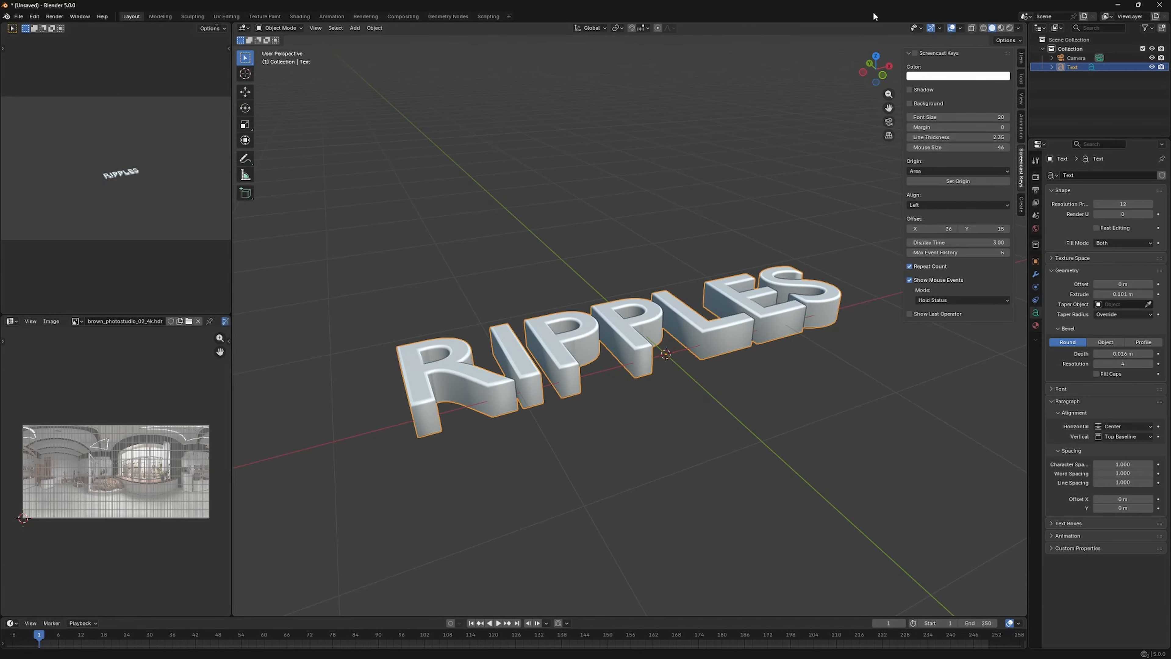
key("n")
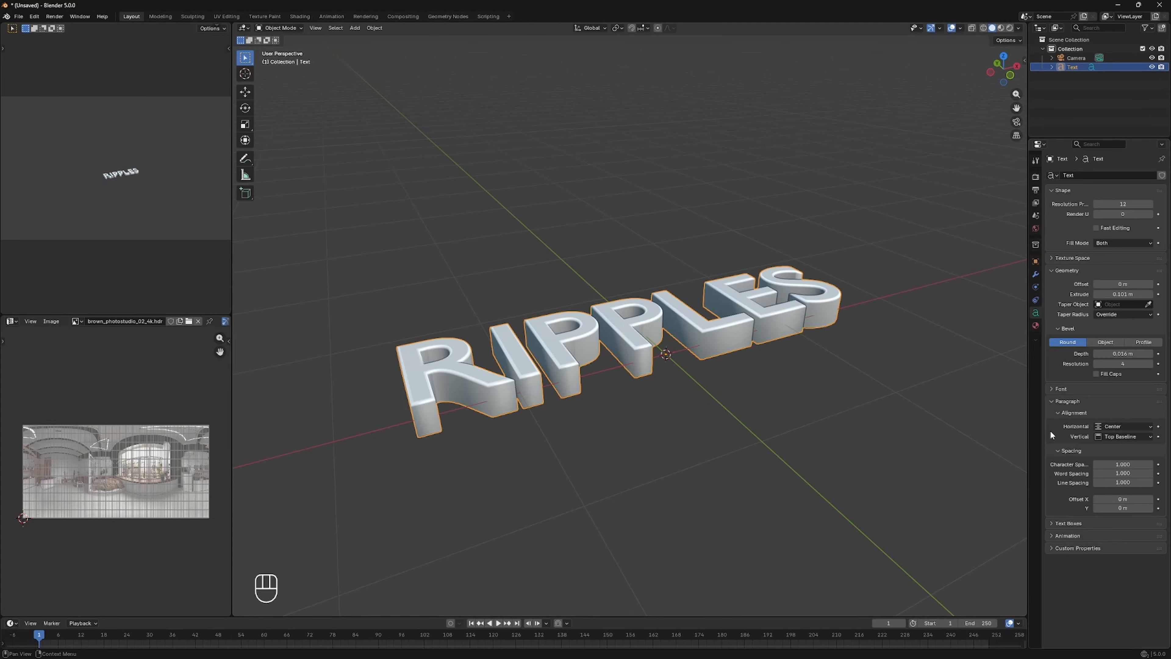
Load Arial Black as the regular font of the RIPPLES text.
left_click(1058, 389)
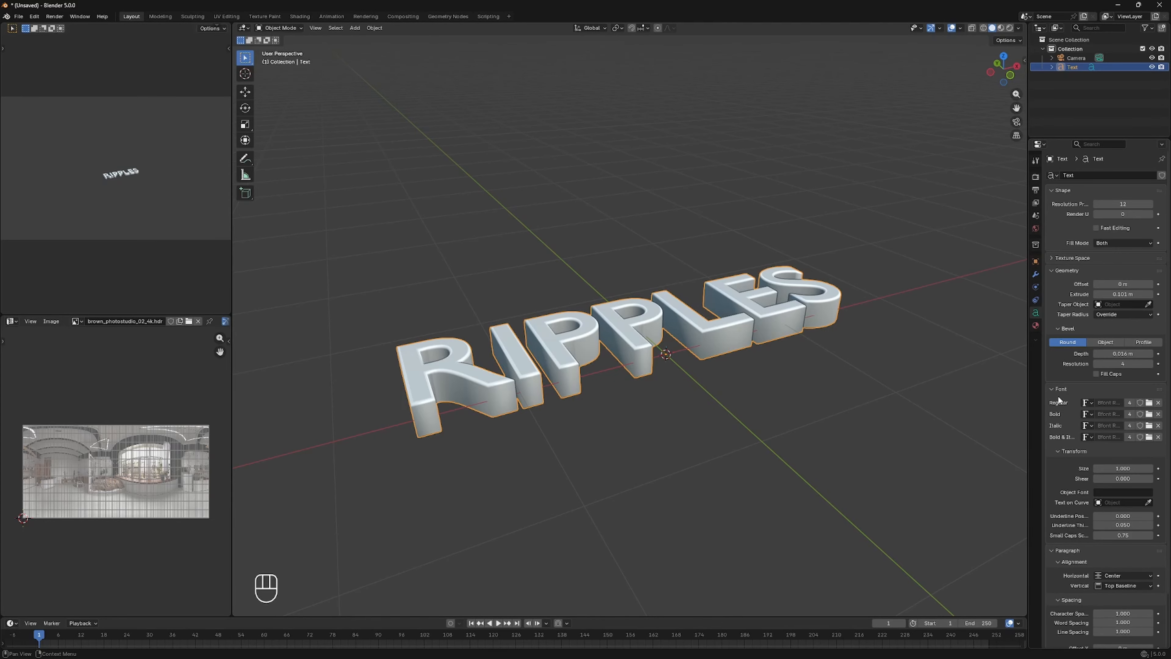
left_click(1148, 402)
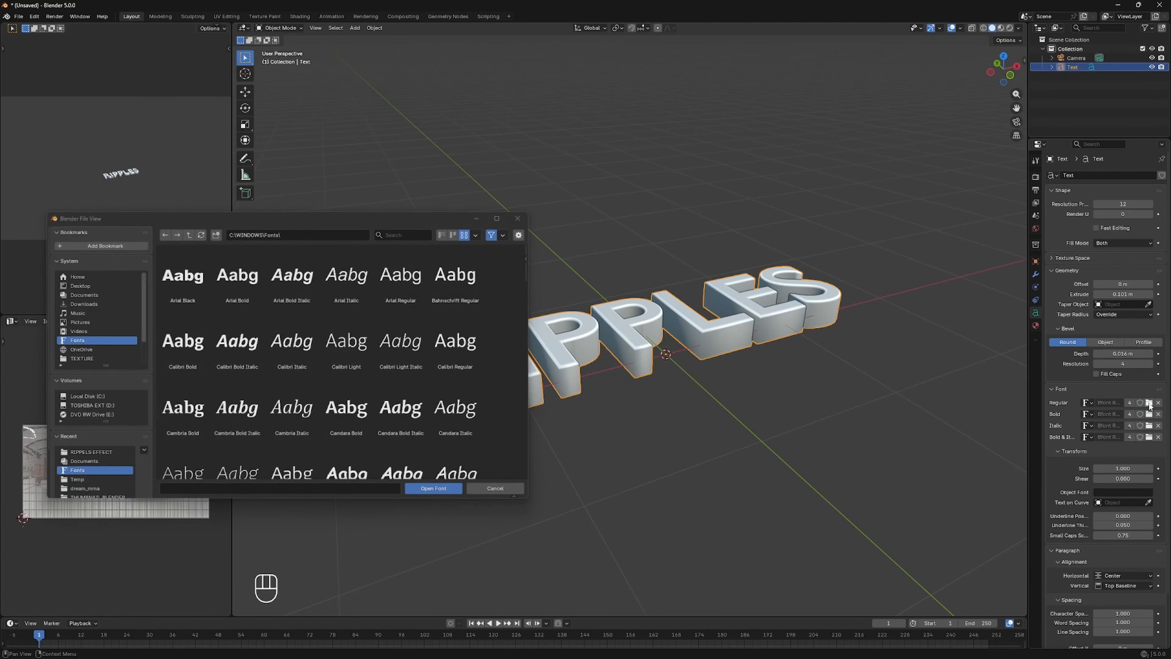
double_click(178, 275)
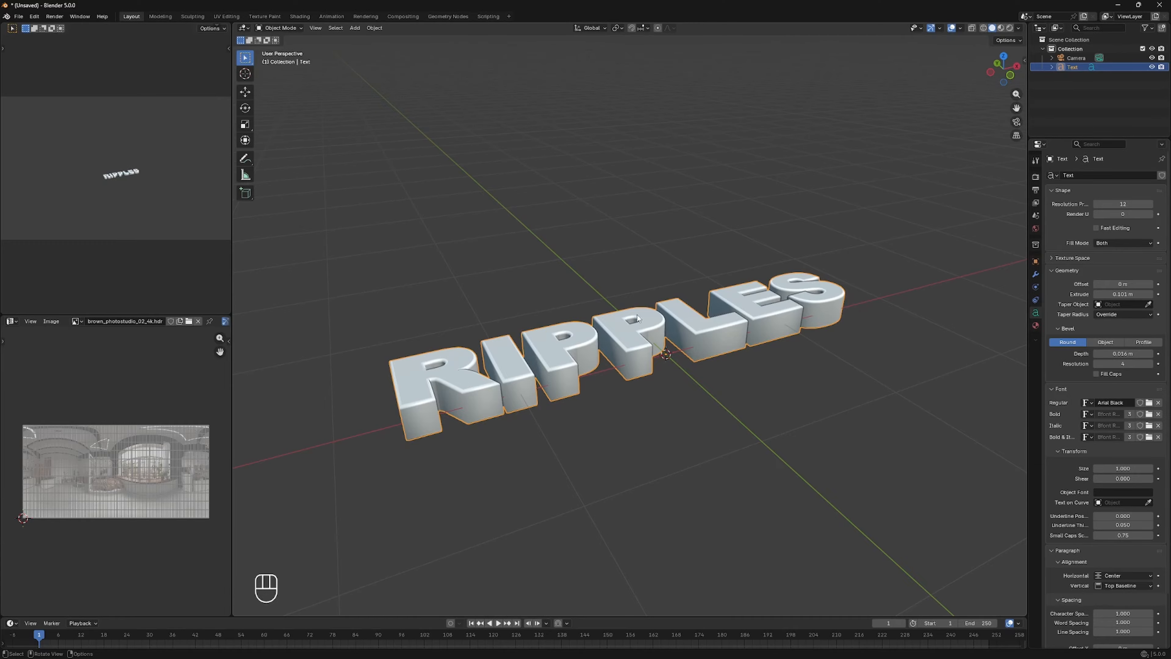
Convert the RIPPLES text object to a mesh.
right_click(626, 321)
mouse_move(569, 347)
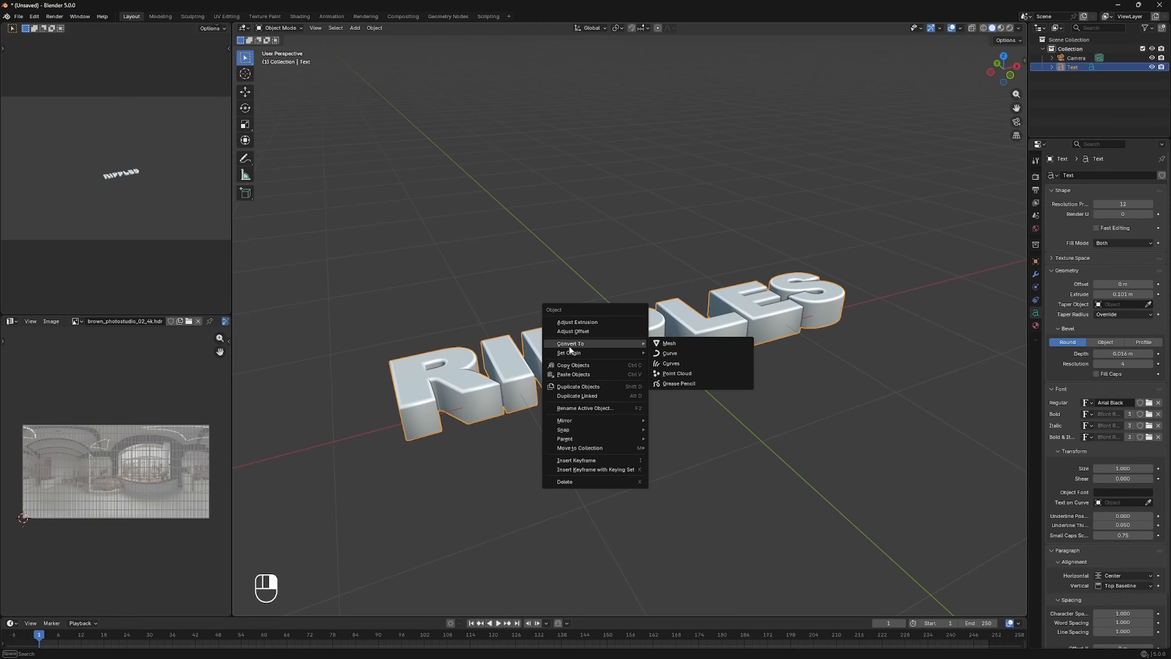
left_click(689, 346)
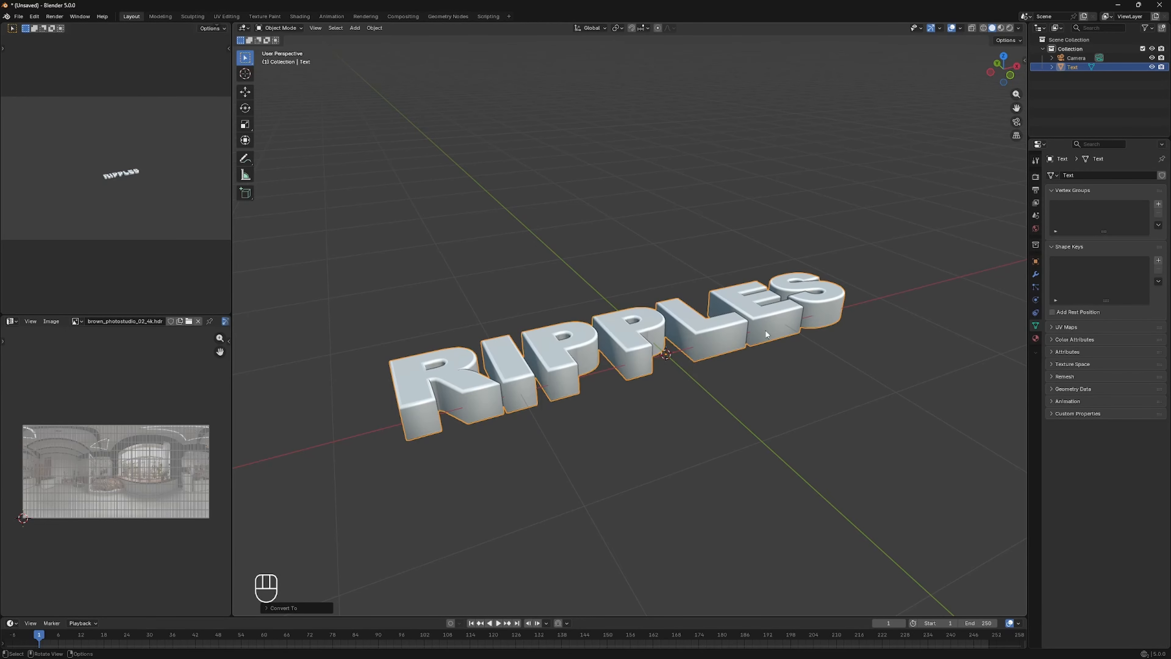
Add a UV sphere at the origin and scale it uniformly down to about 0.29.
left_click_drag(1003, 72, 989, 74)
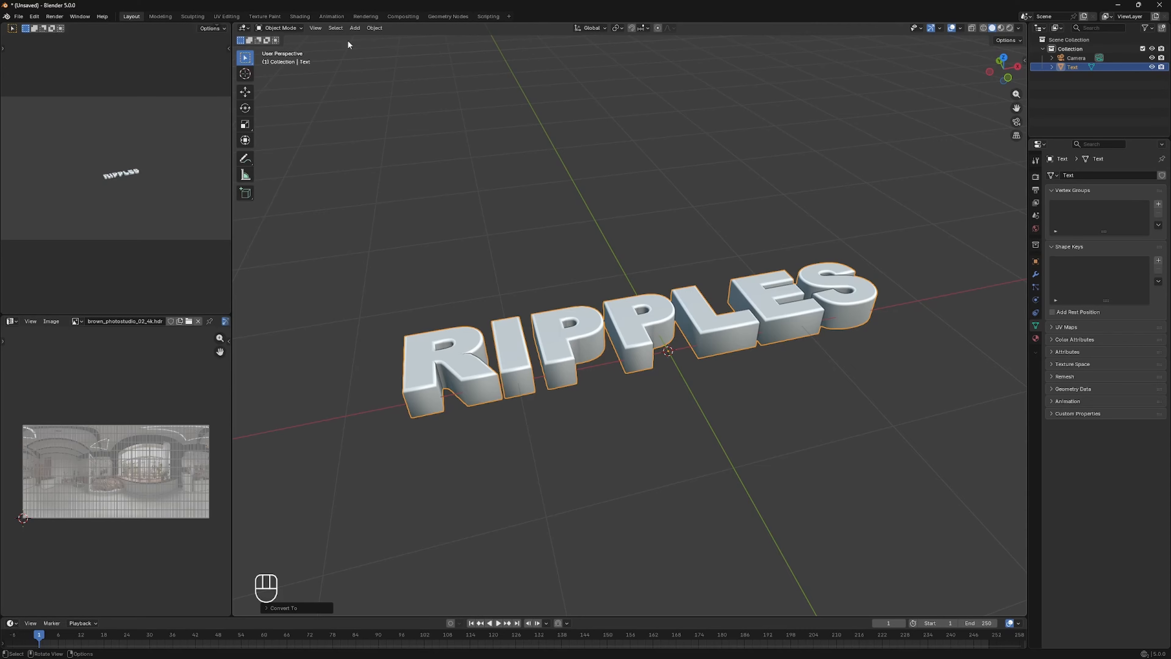
left_click(354, 29)
mouse_move(372, 50)
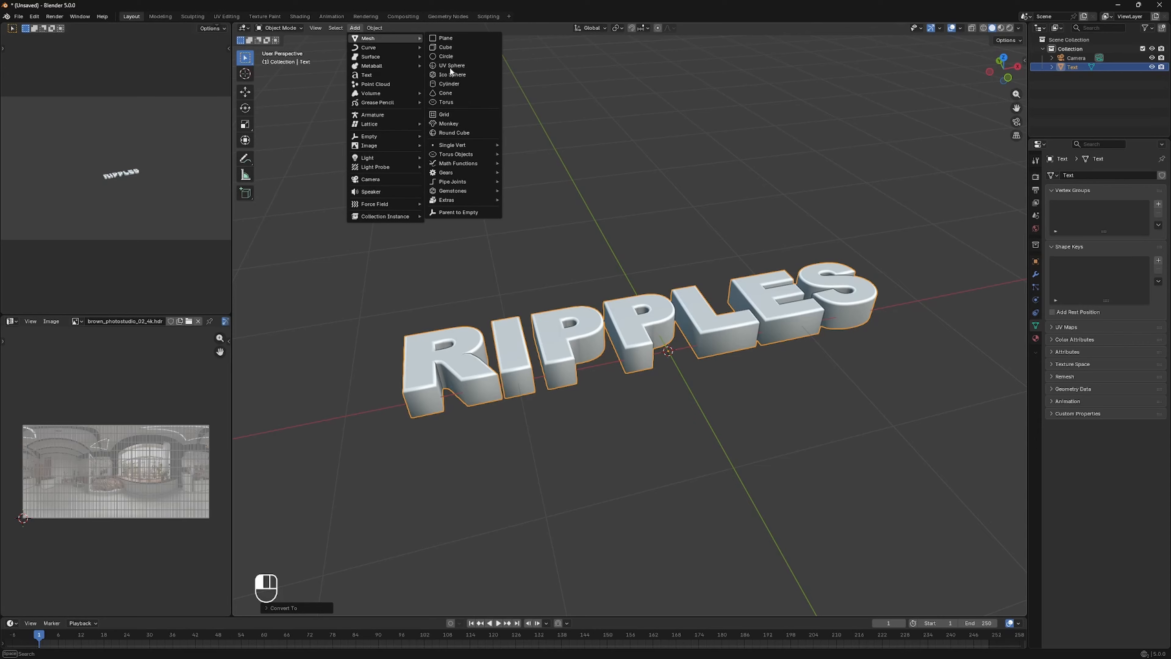
left_click(451, 66)
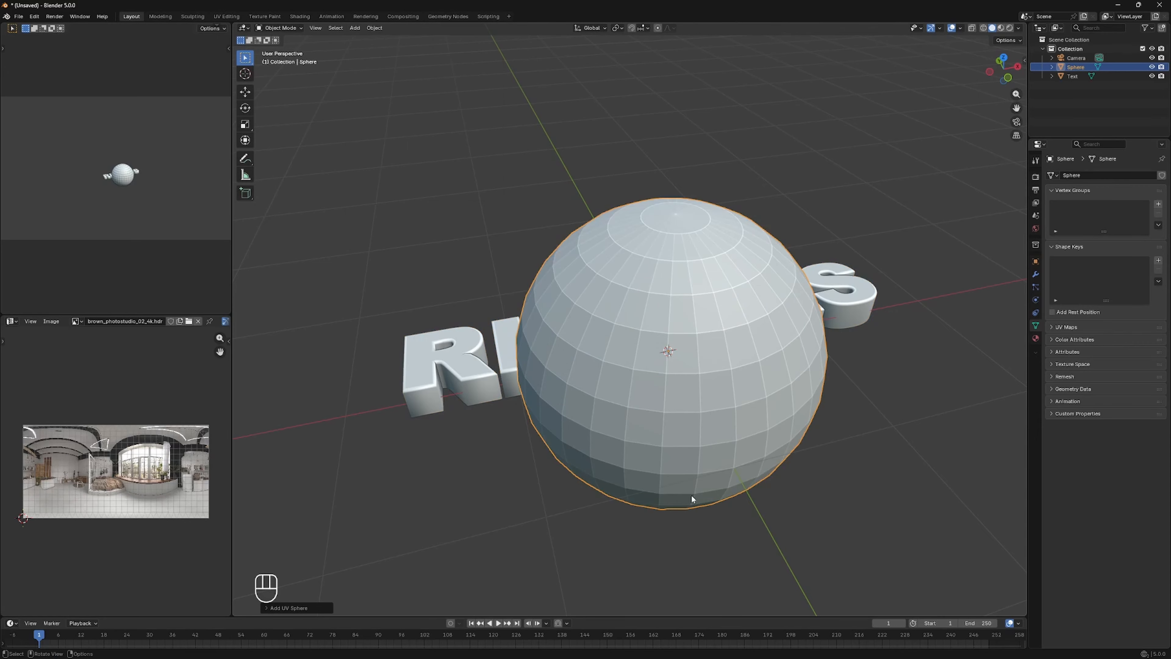
key("s")
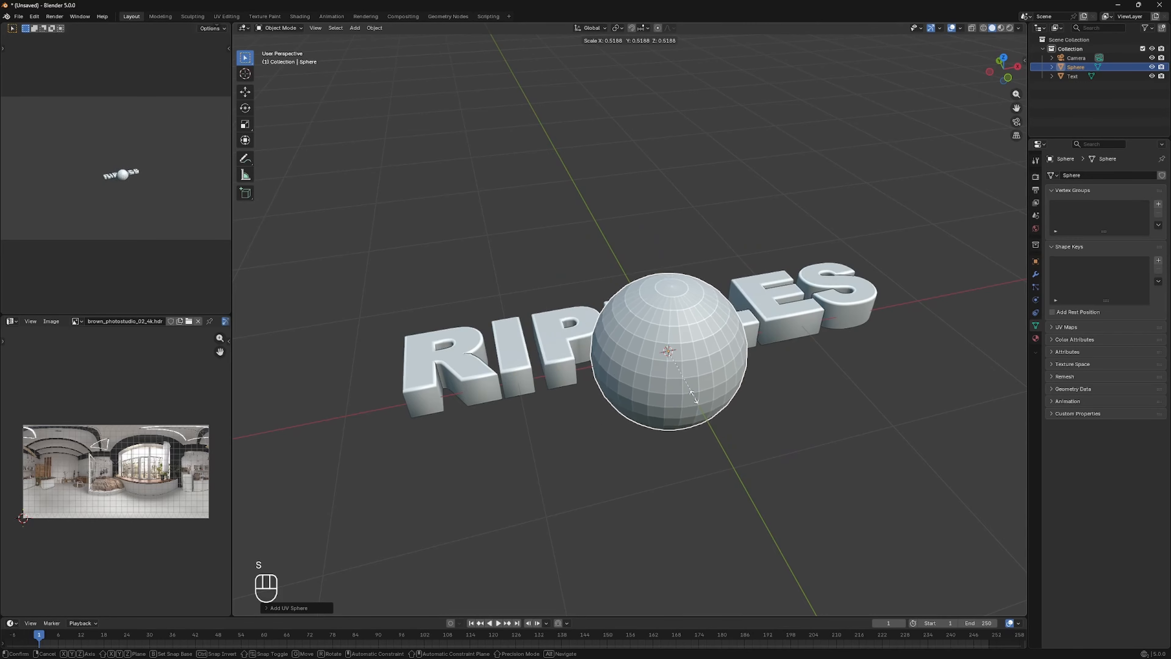
left_click(694, 365)
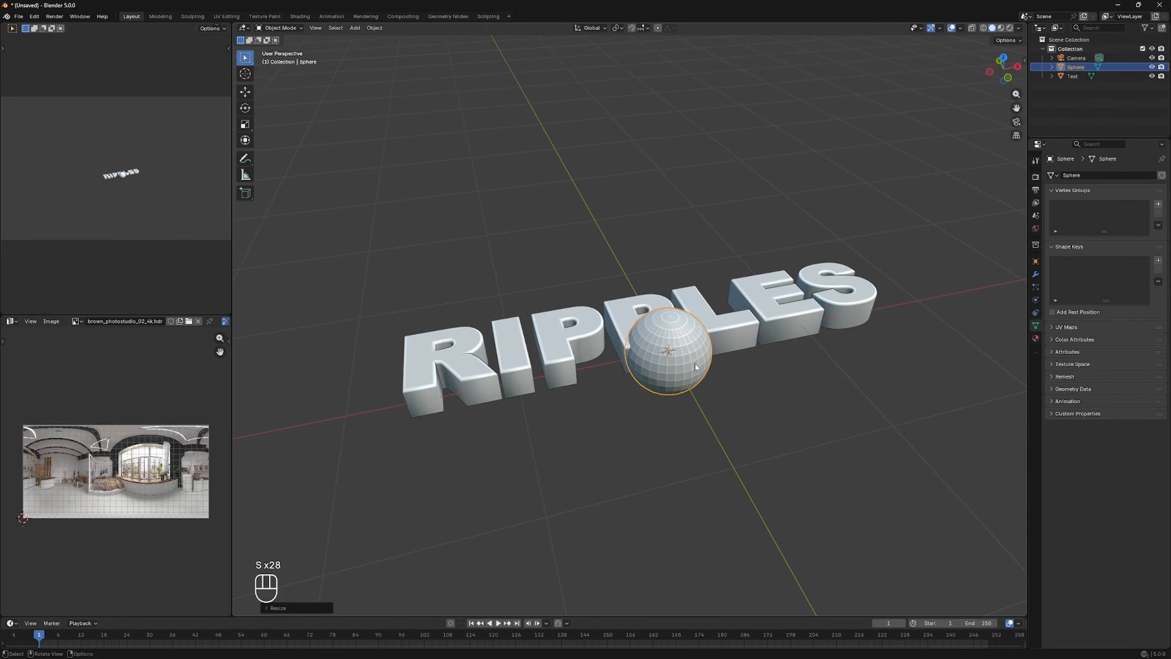
Move the sphere in front of the letter R, level with the middle of the letters, at about X -2.14 m and Y 0.23 m.
left_click(1006, 64)
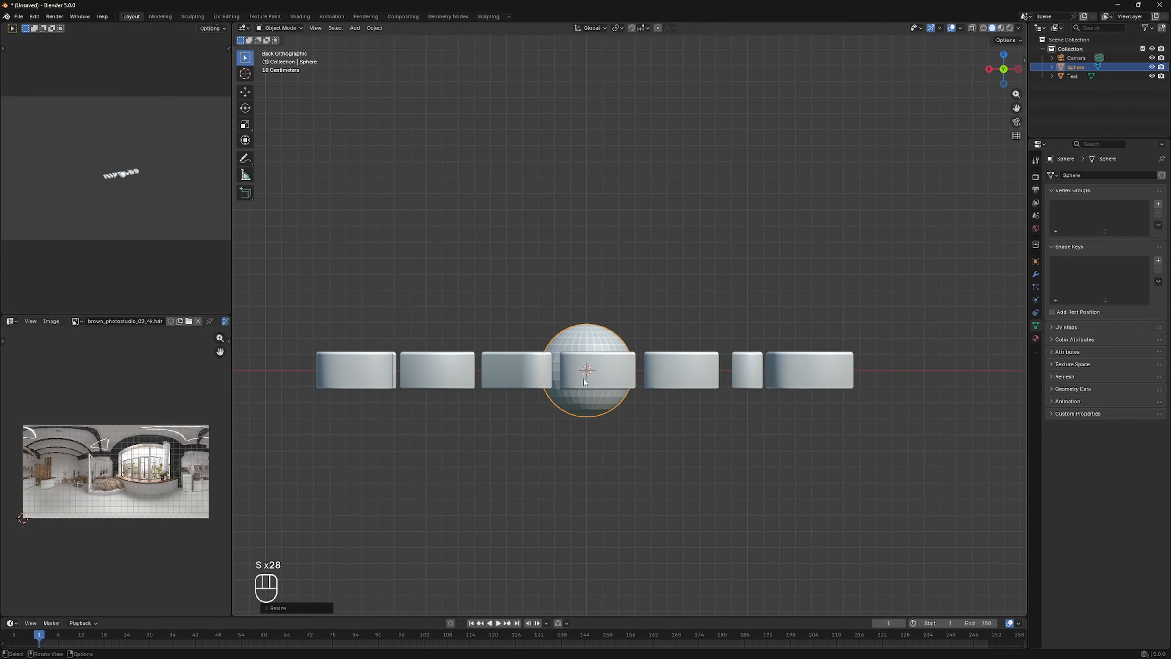
left_click(1001, 53)
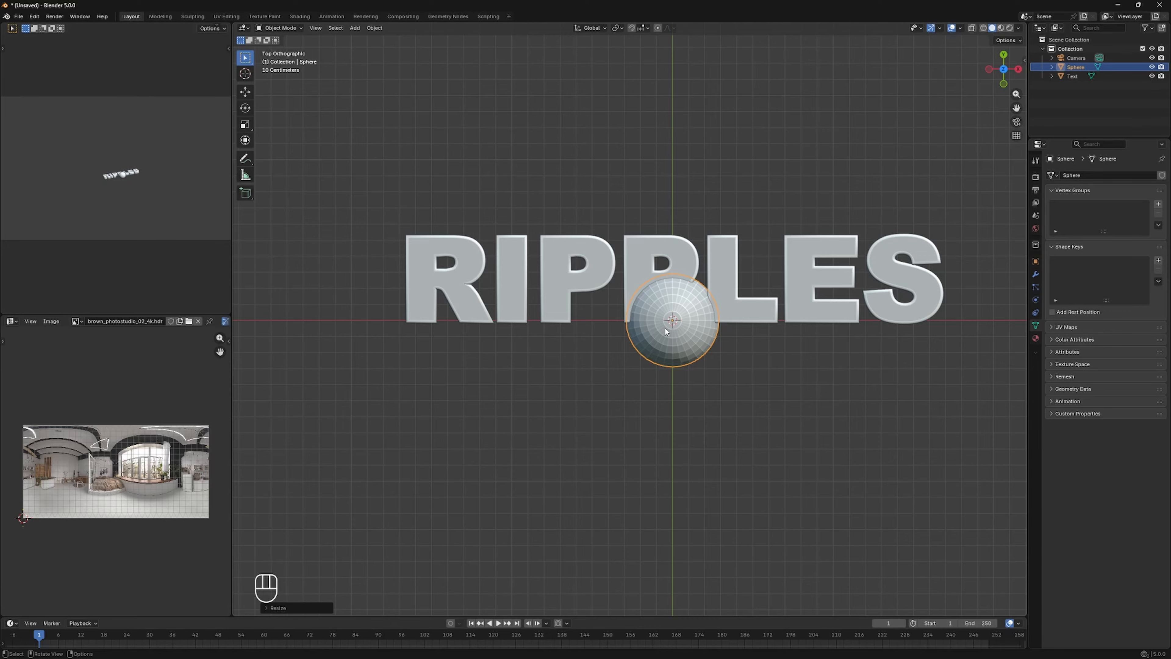
key("g")
key("y")
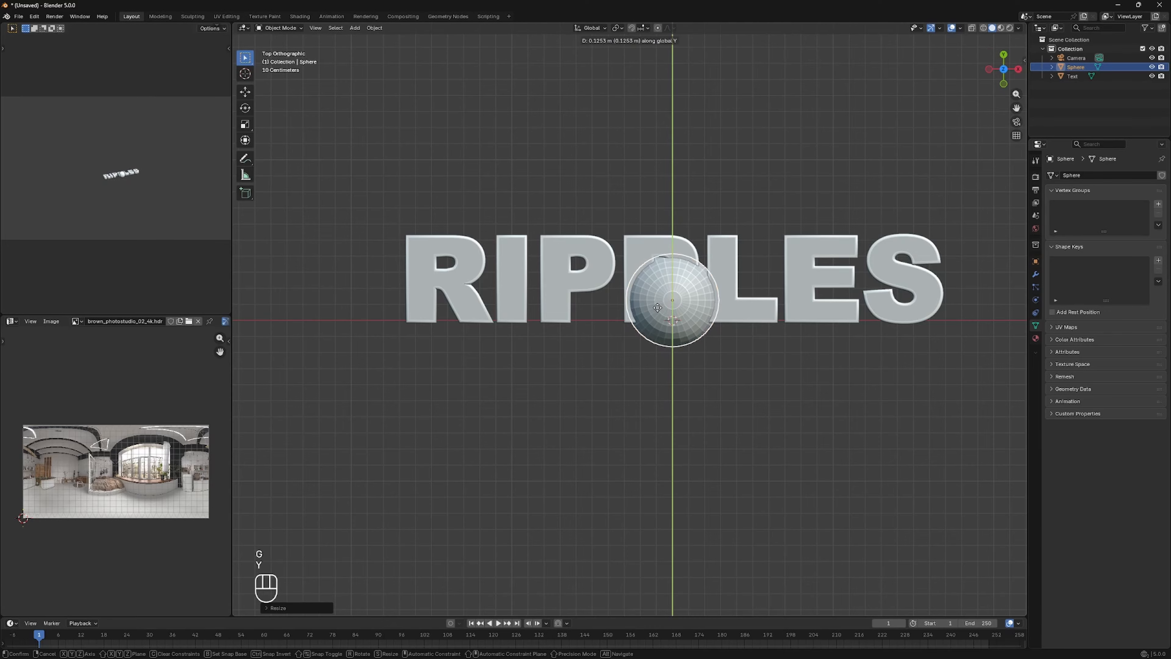
left_click(656, 289)
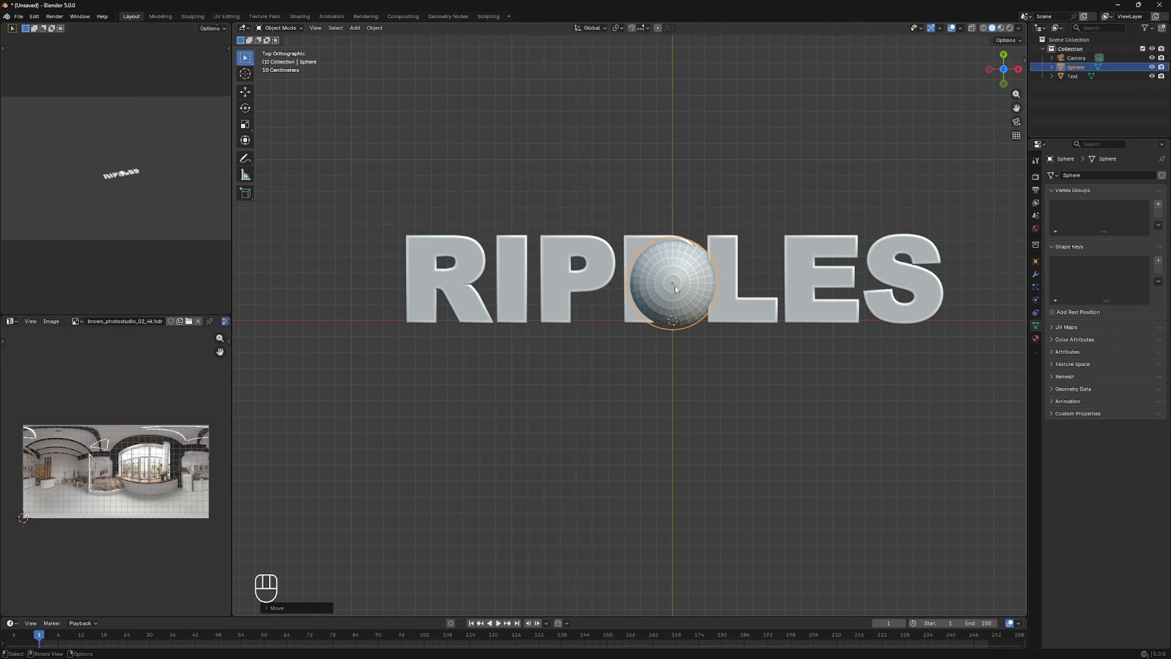
key("g")
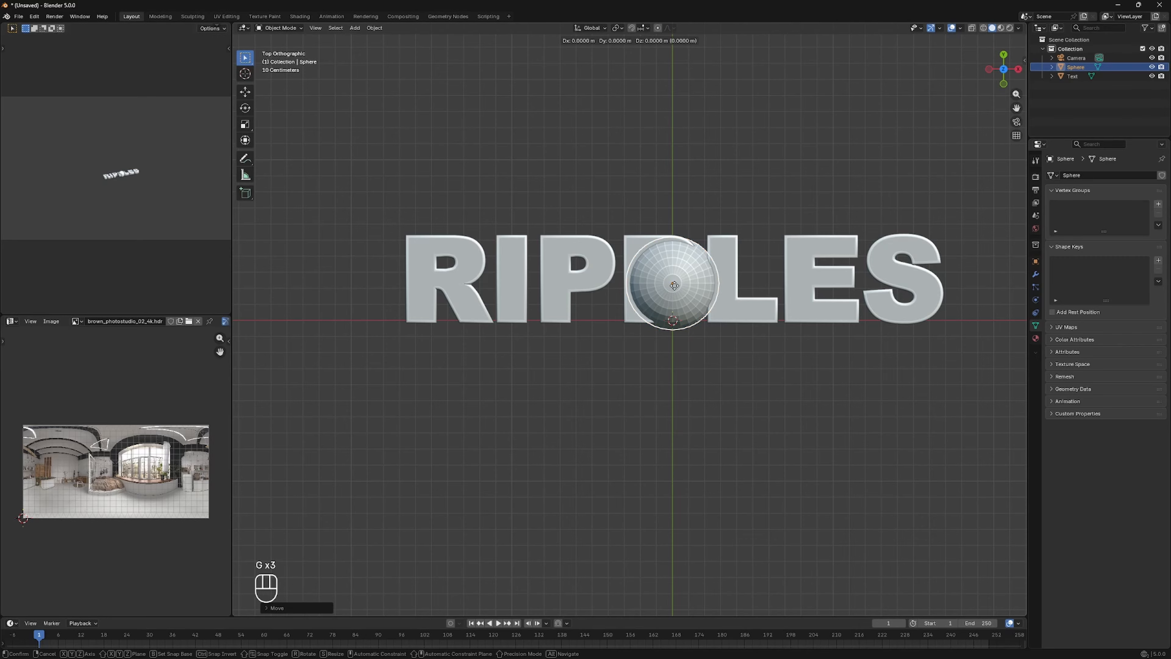
key("x")
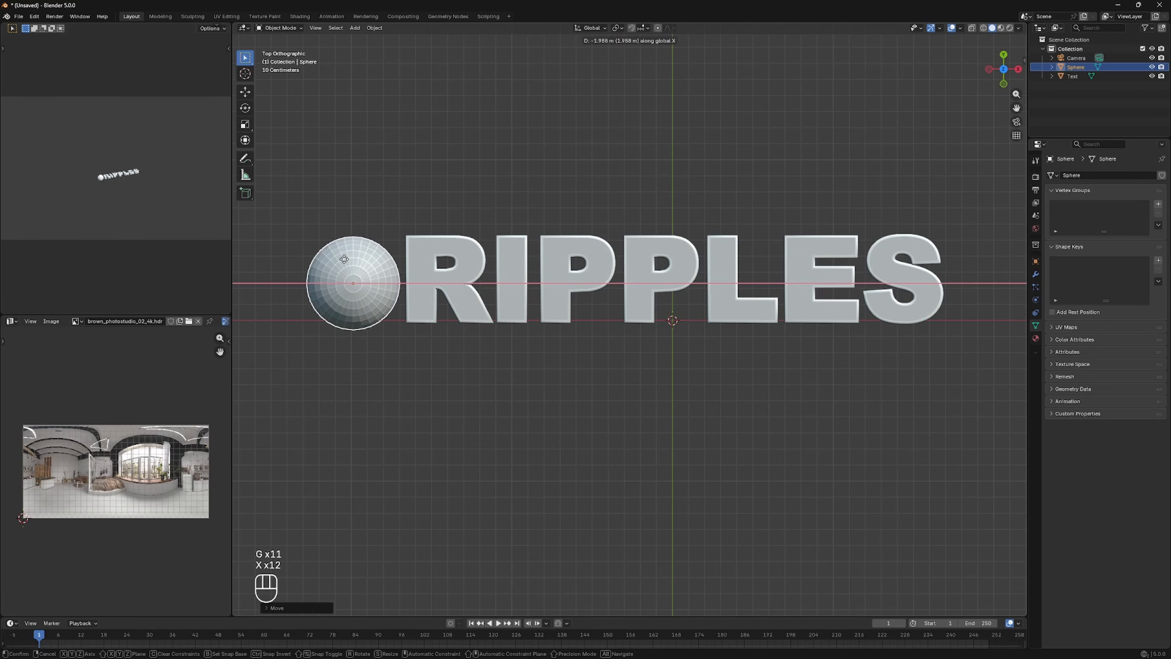
left_click(319, 259)
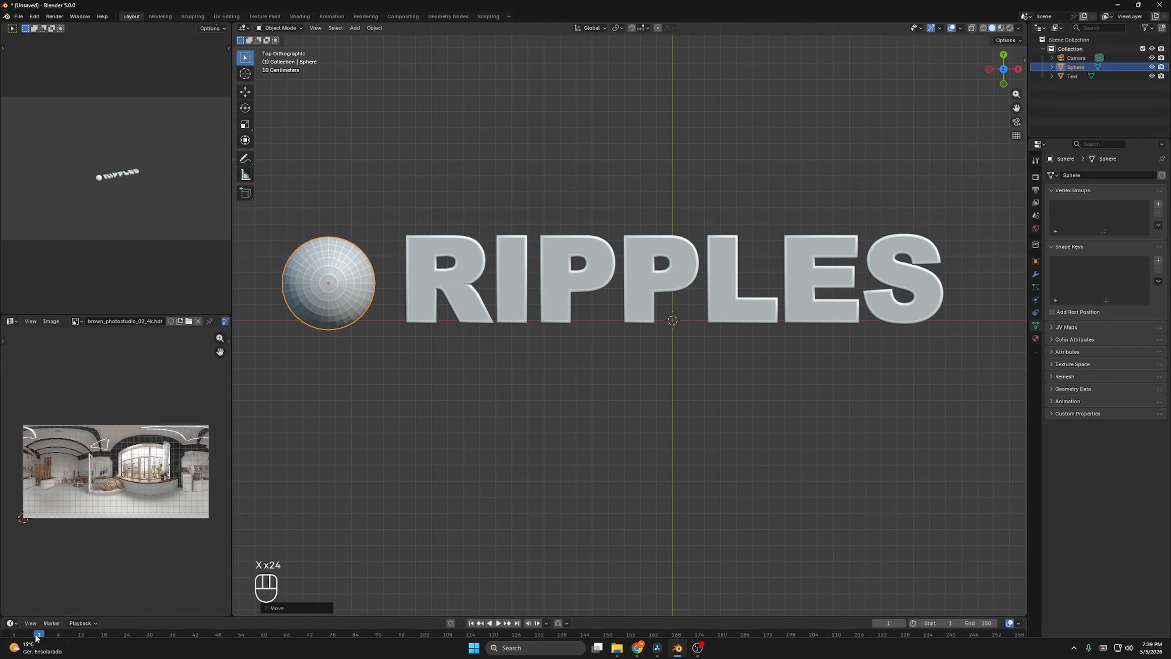
Insert location keyframes for the sphere at frame 1.
left_click(1035, 262)
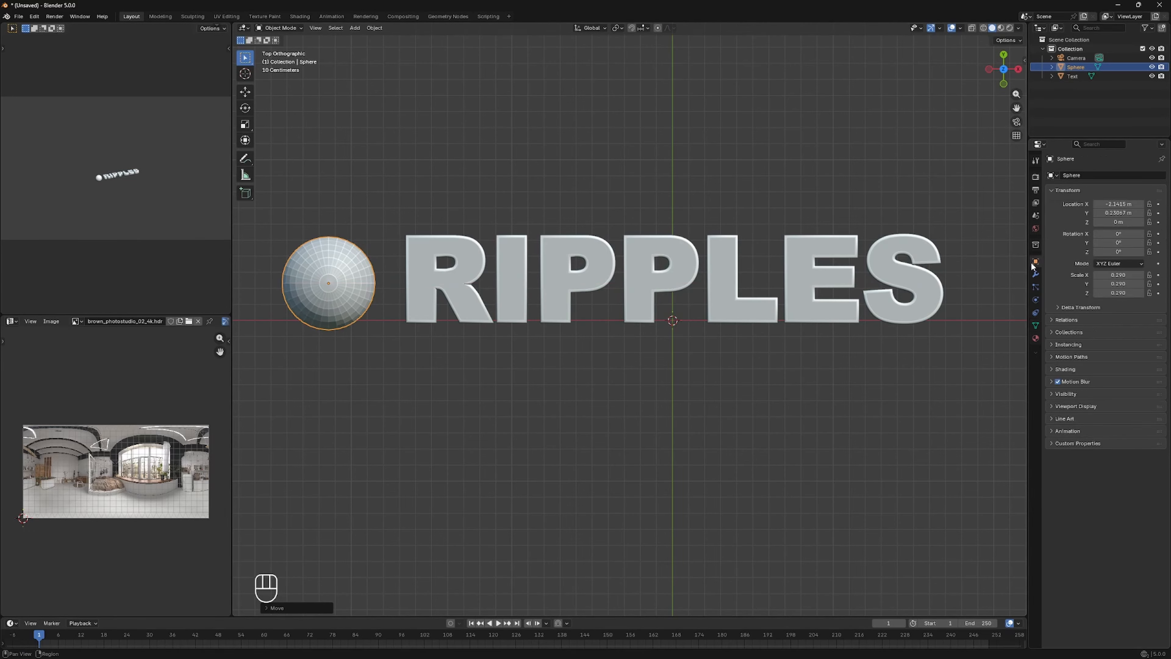
right_click(1118, 206)
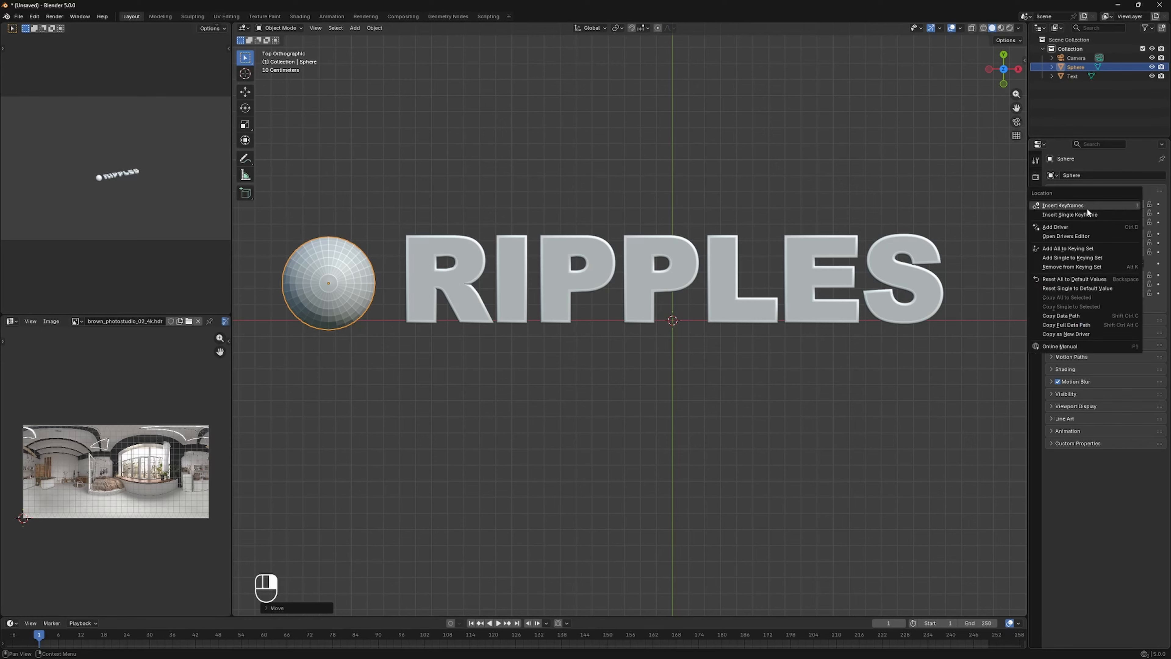
left_click(1083, 204)
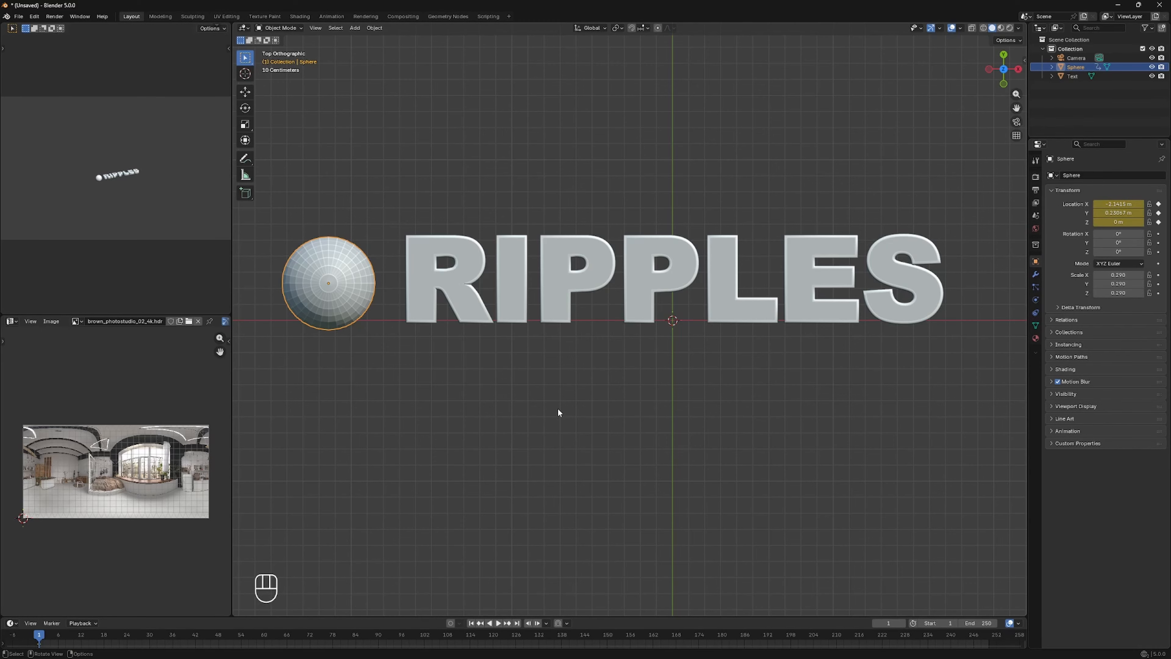
At frame 250, move the sphere along X past the final S to about 2.65 m, keyframe its location, and return to frame 1.
left_click(517, 623)
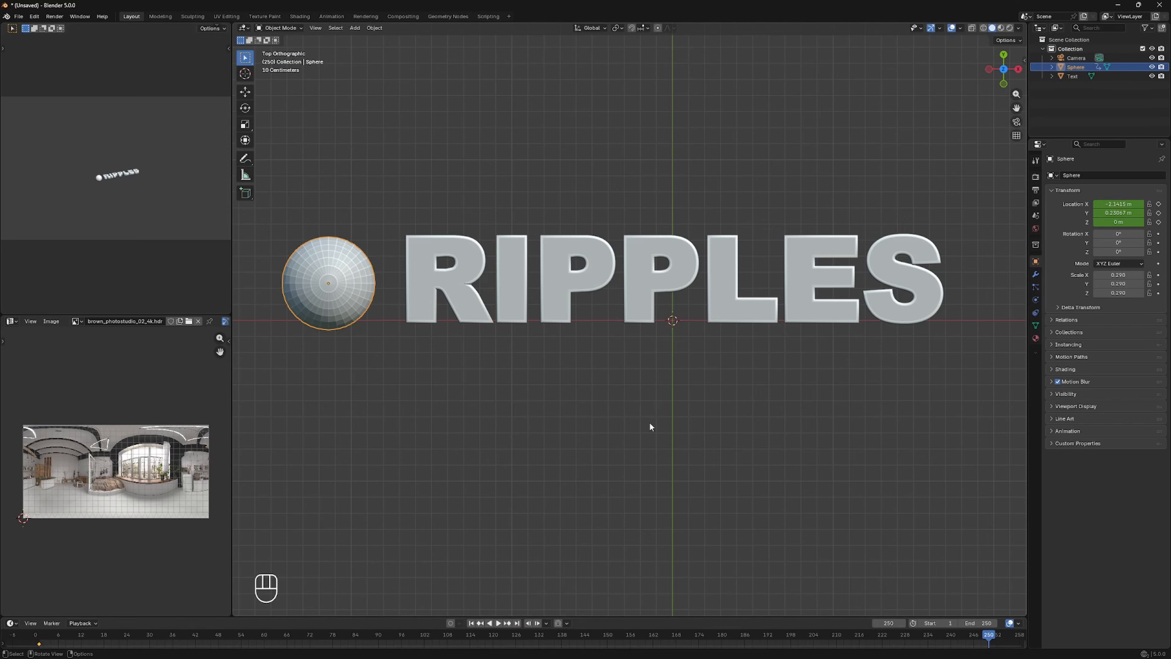
key("g")
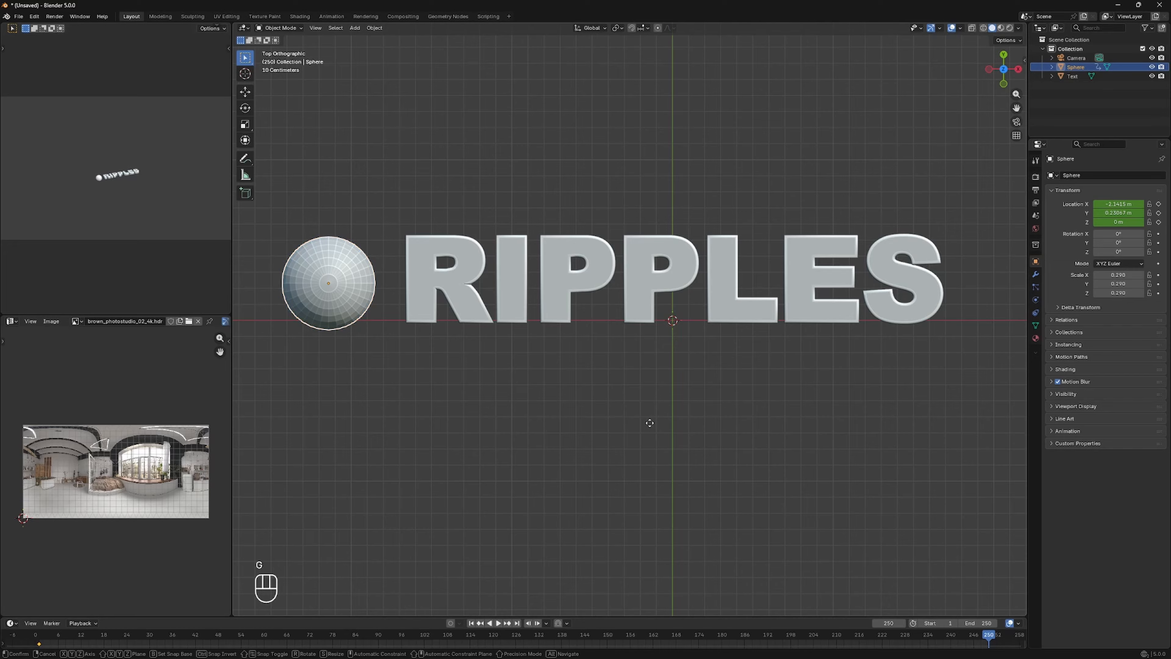
key("x")
key("x")
key("x")
key("x")
key("x")
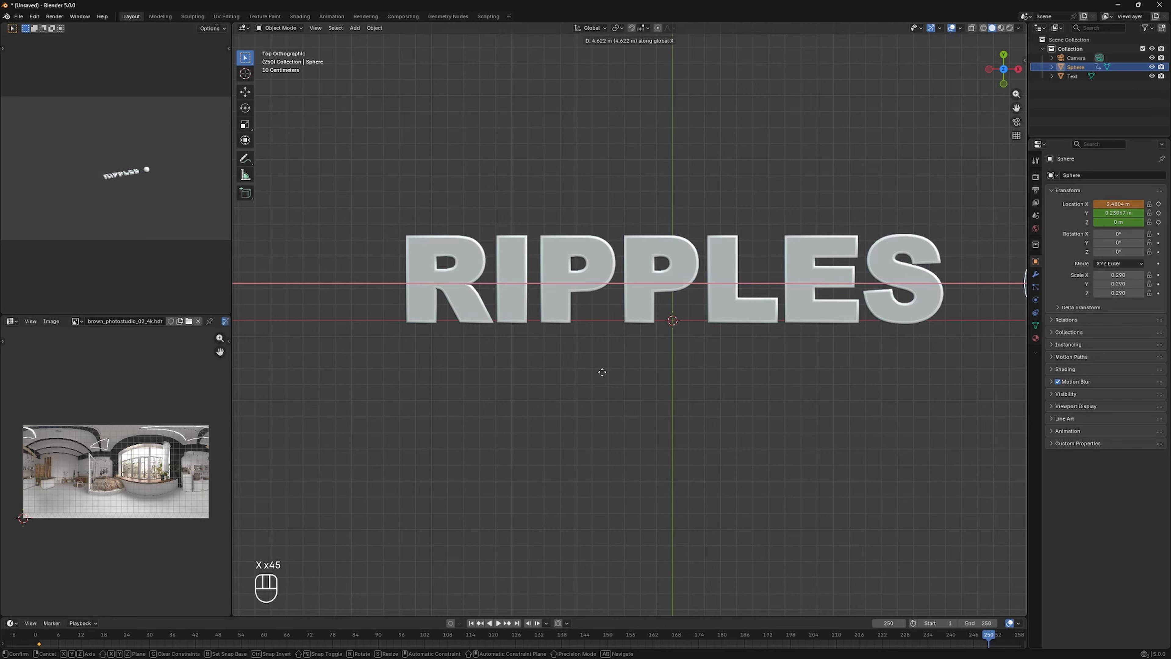
left_click(626, 369)
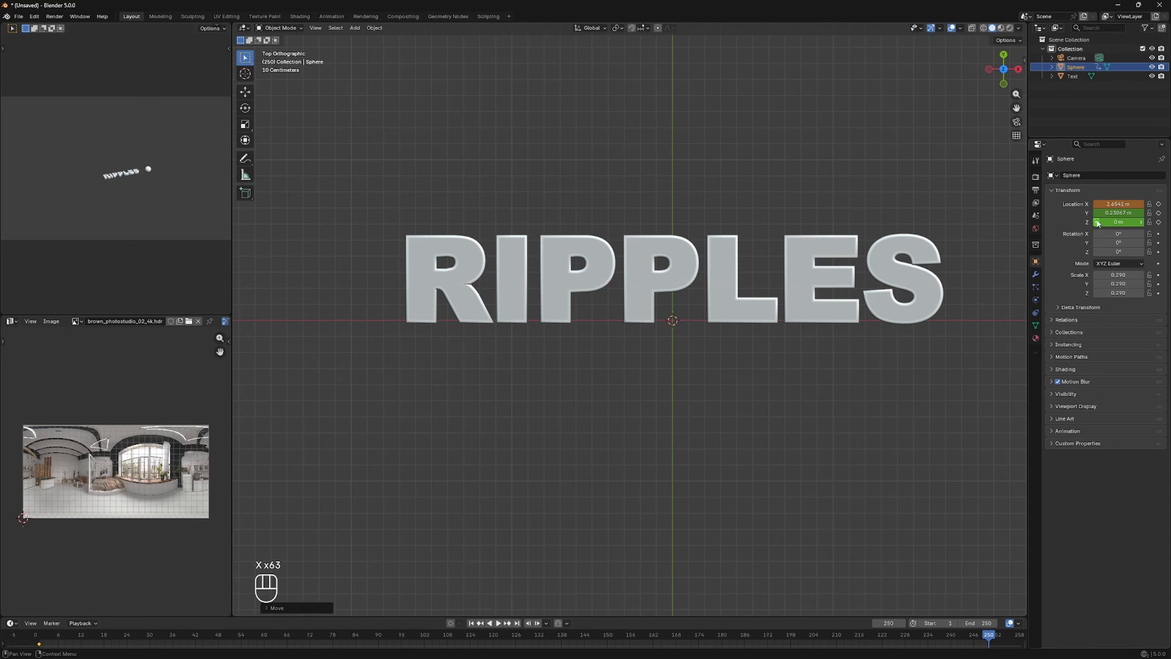
right_click(1127, 204)
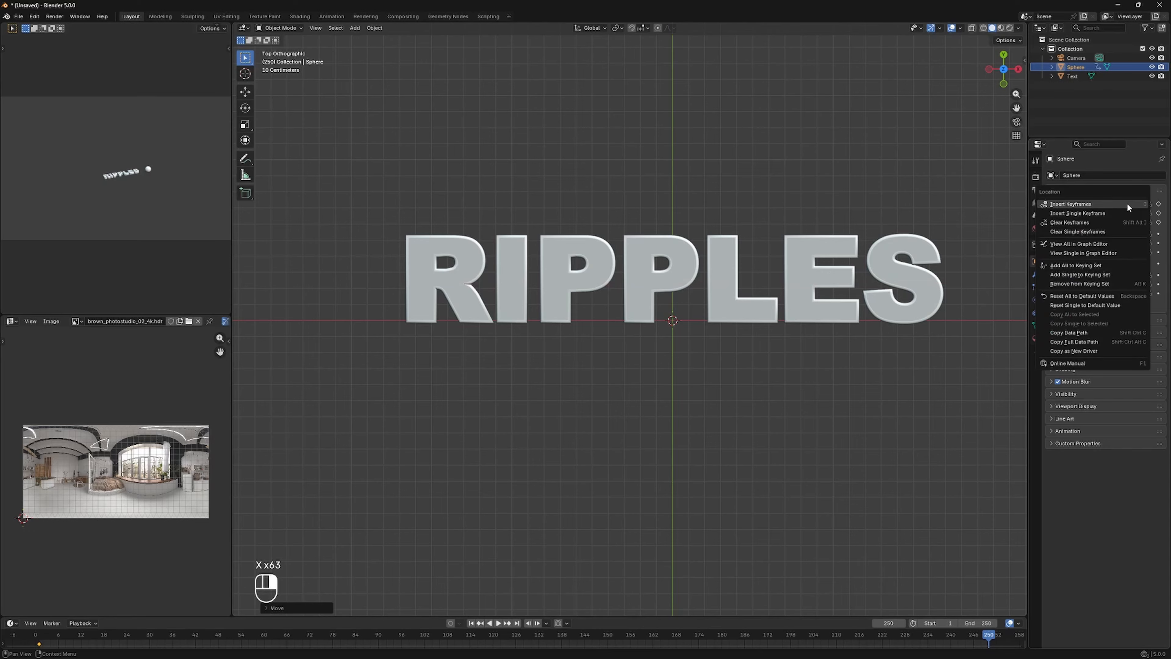
left_click(1111, 203)
left_click(470, 623)
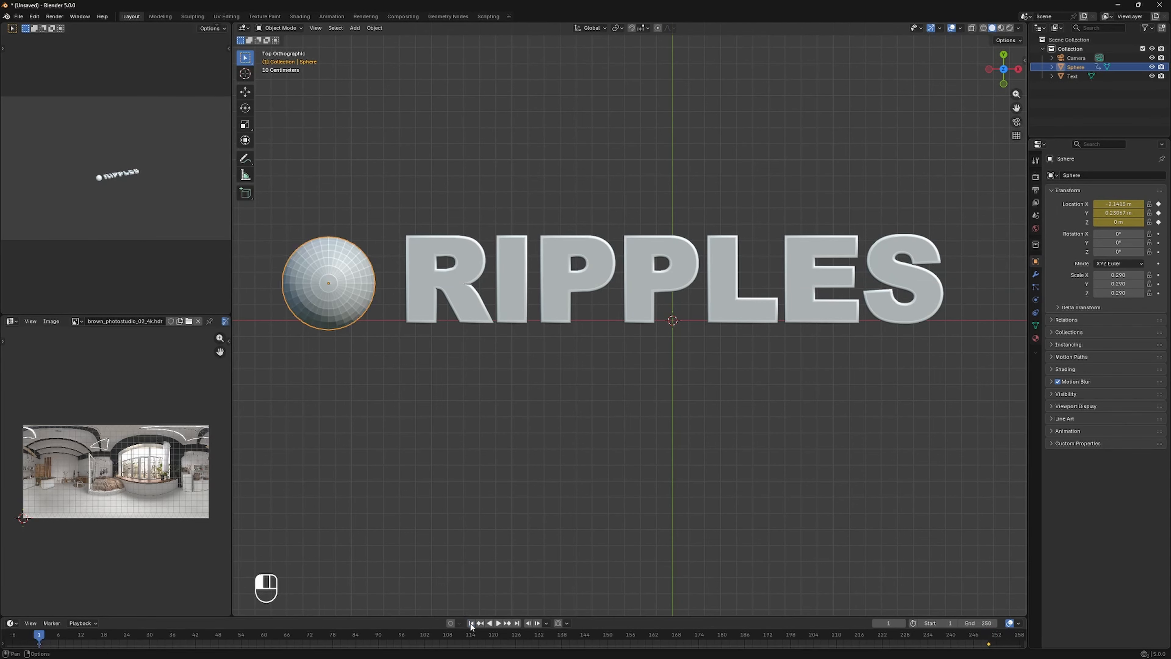
Play back the sphere's motion across the text, stop it, and return to frame 1.
left_click(498, 622)
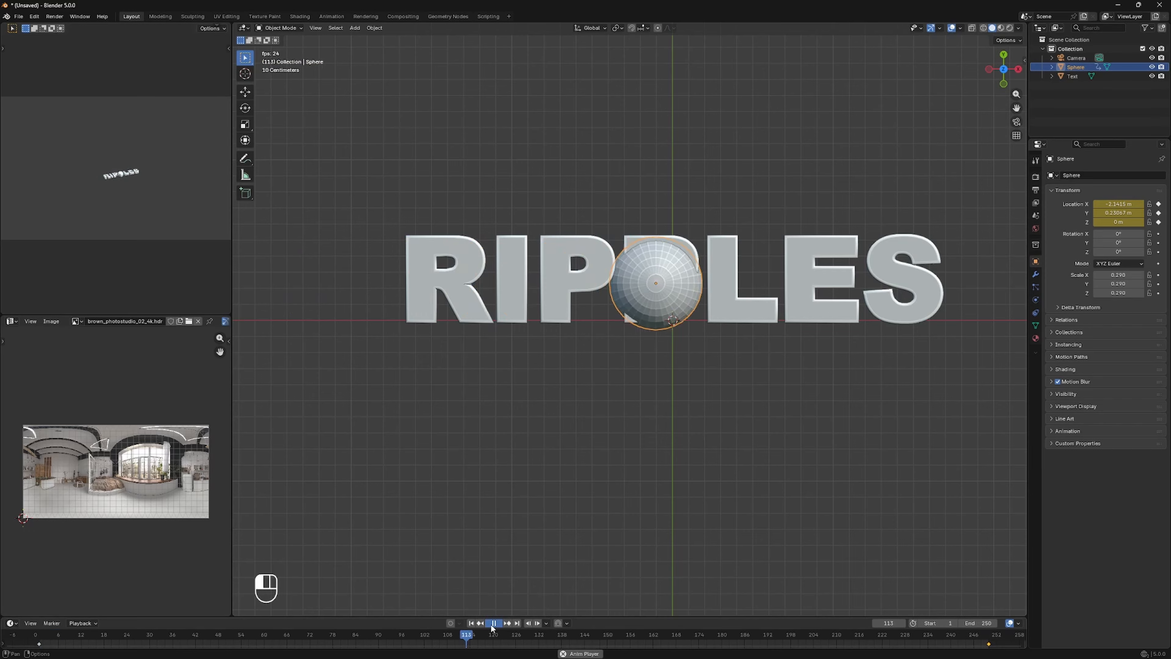
left_click(494, 623)
left_click_drag(1007, 54, 1007, 88)
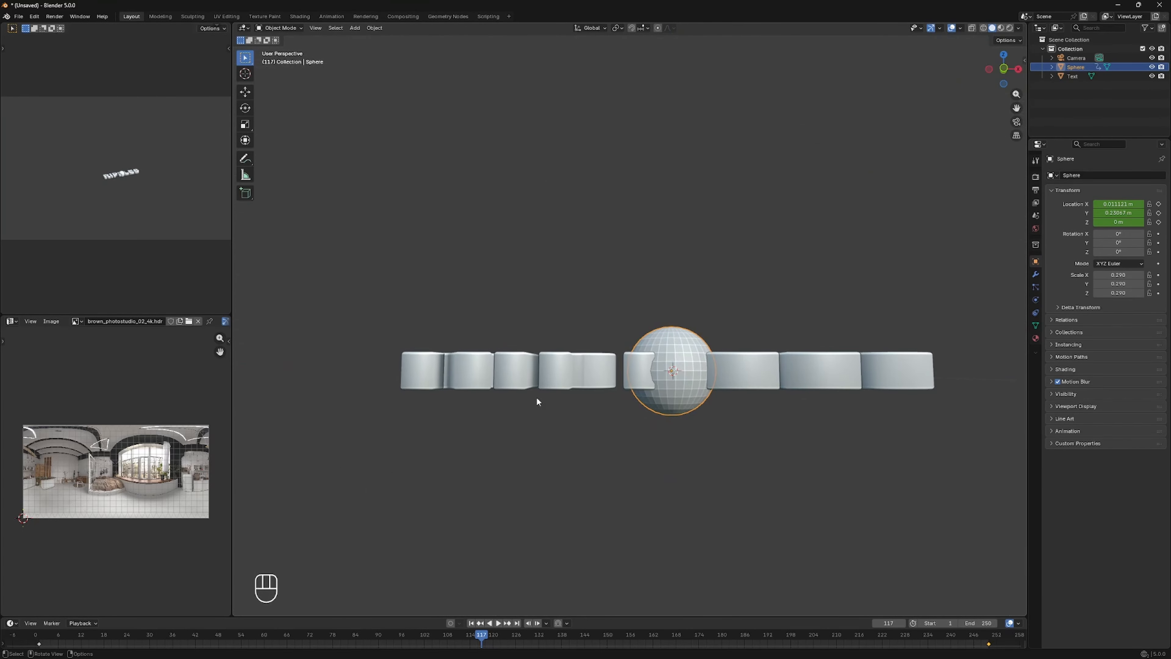
left_click(471, 622)
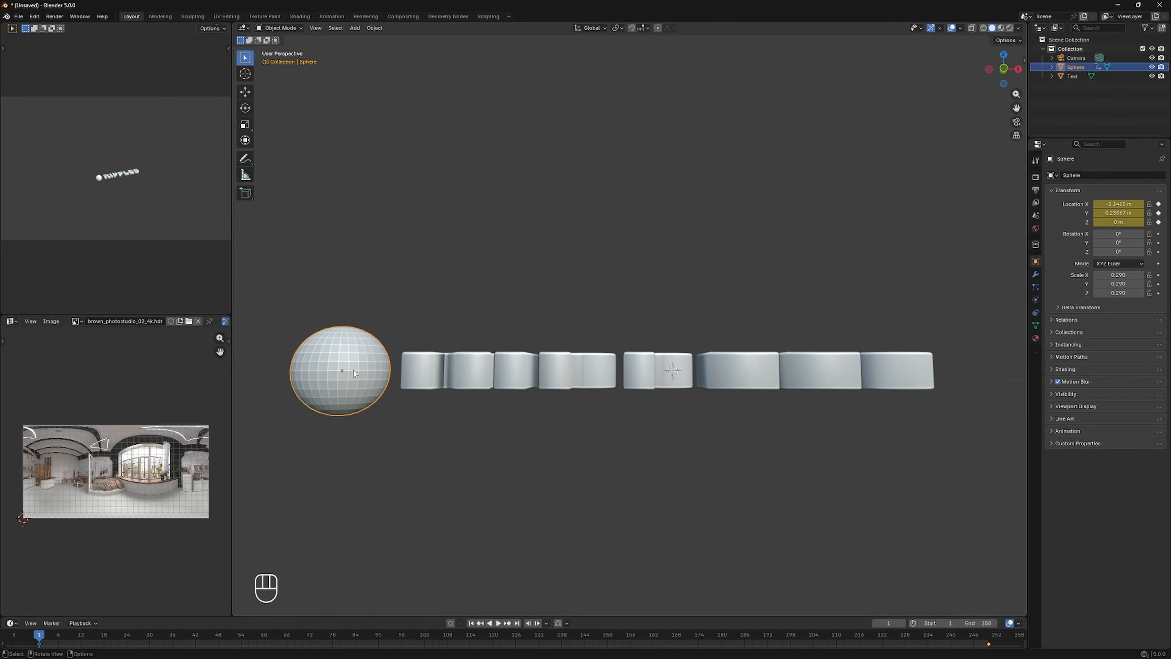
At frame 1, raise the sphere along Z above the text to about 0.35 m and replace its location keyframes.
key("g")
key("y")
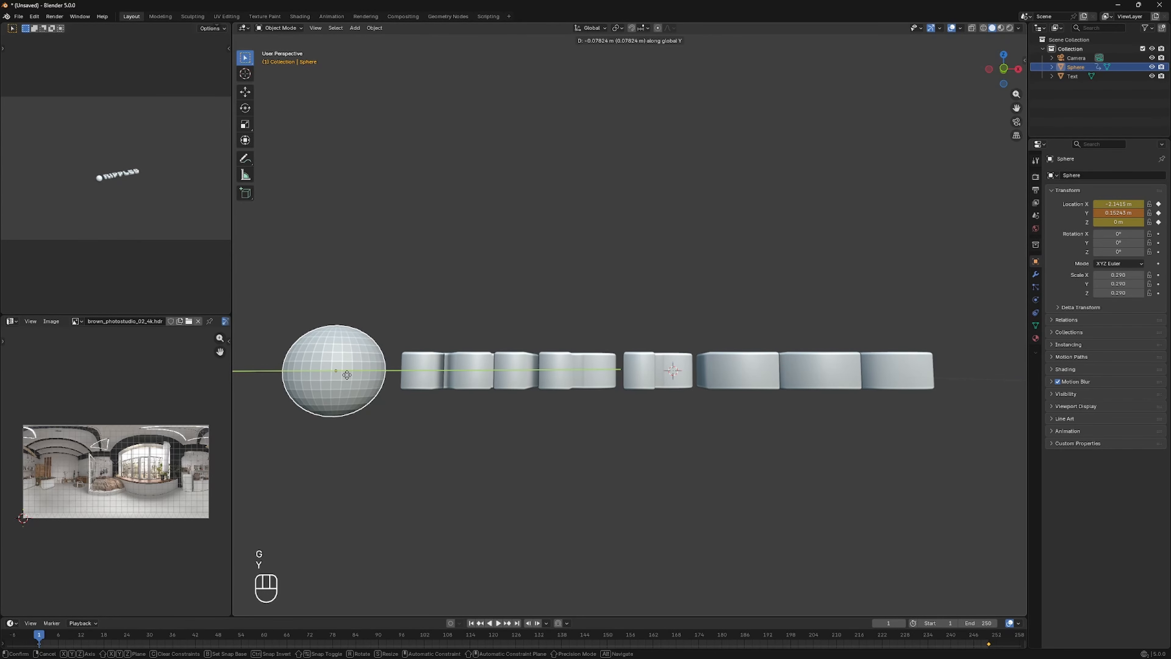
key("z")
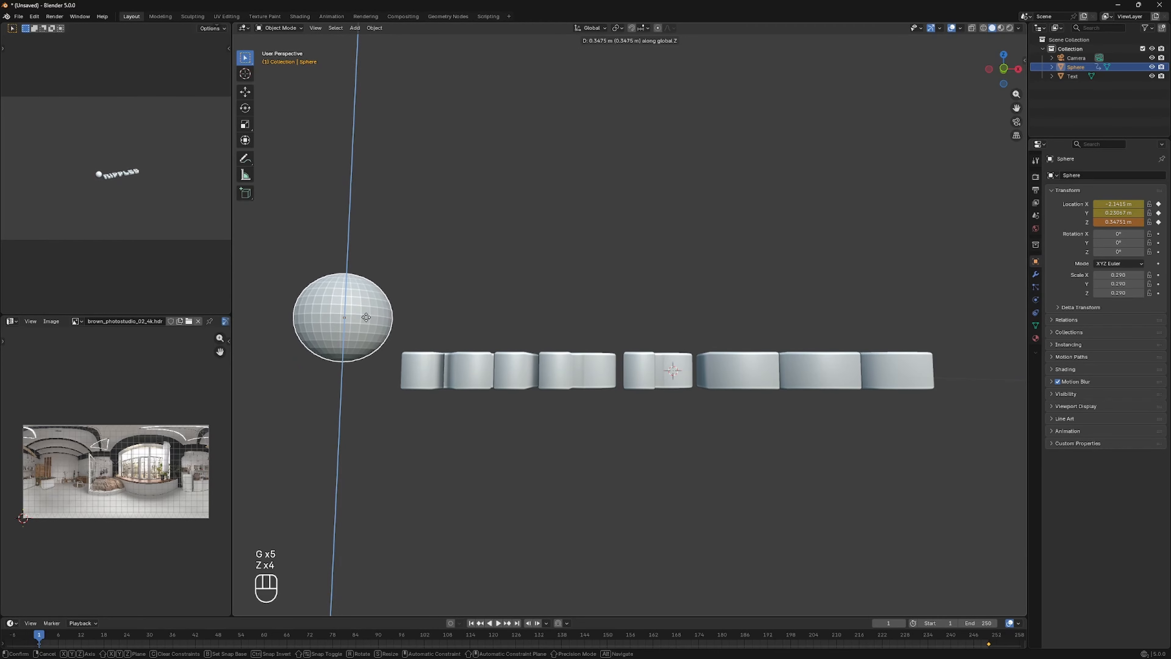
key("z")
key("z")
key("z")
key("z")
key("z")
key("z")
key("z")
key("z")
key("z")
key("z")
key("z")
key("z")
key("z")
key("z")
key("z")
key("z")
key("z")
key("z")
key("z")
key("z")
key("z")
key("z")
key("z")
key("z")
key("z")
key("z")
key("z")
key("z")
left_click(365, 319)
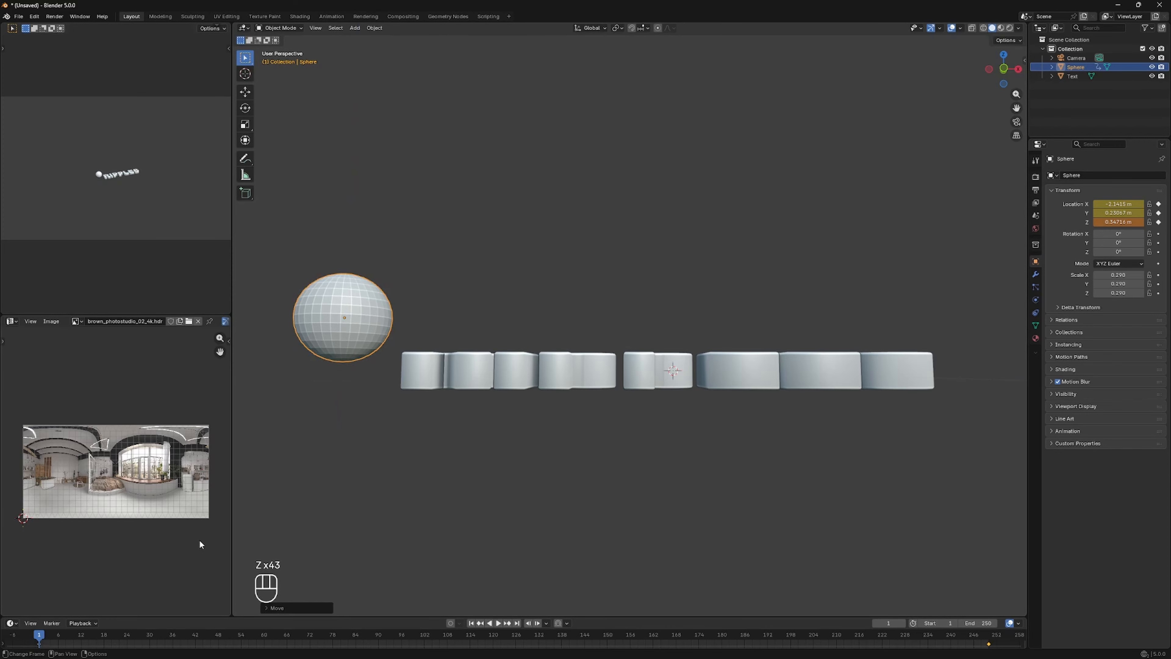
right_click(1116, 221)
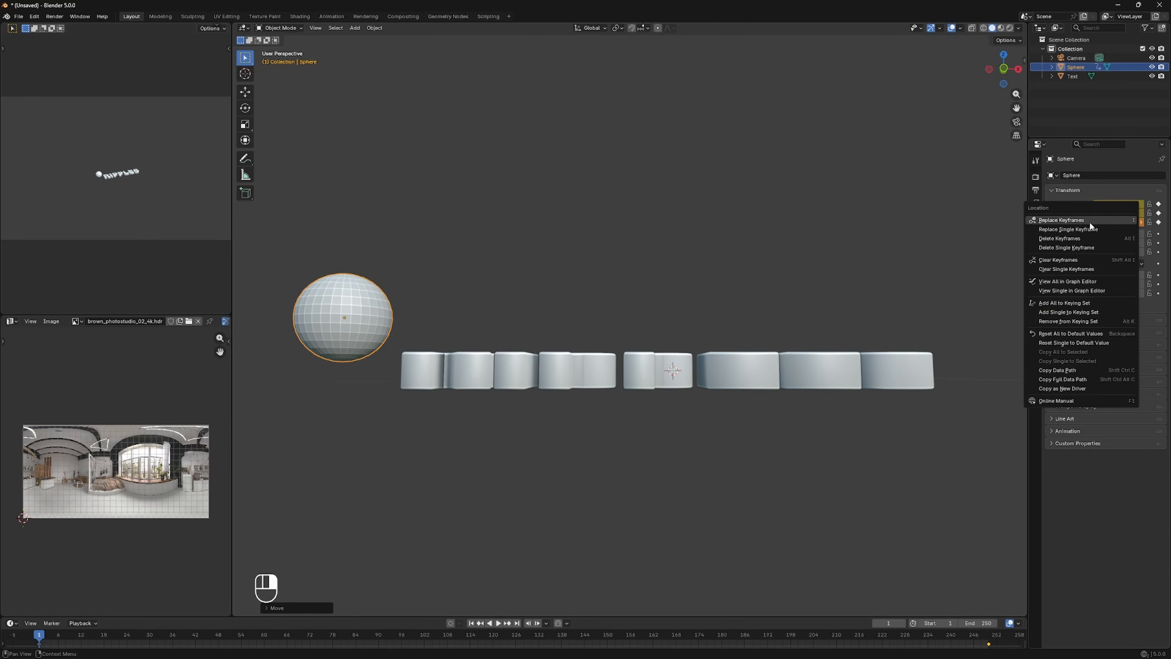
left_click(1089, 220)
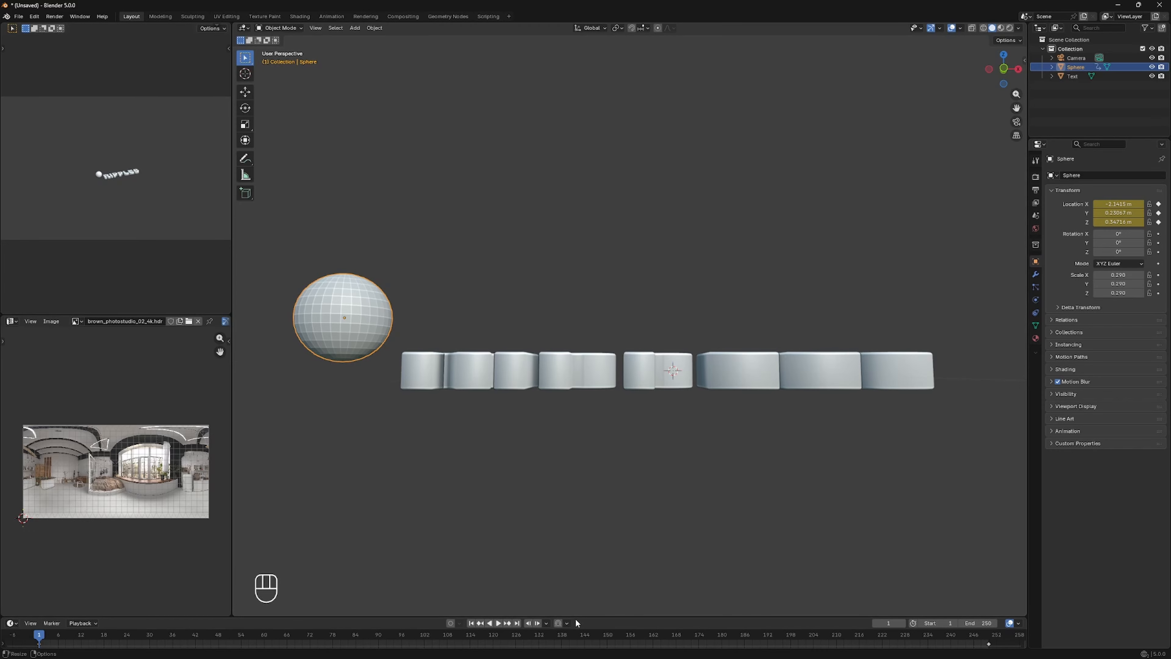
At frame 250, raise the sphere along Z to about 0.39 m and replace its location keyframes.
left_click(517, 623)
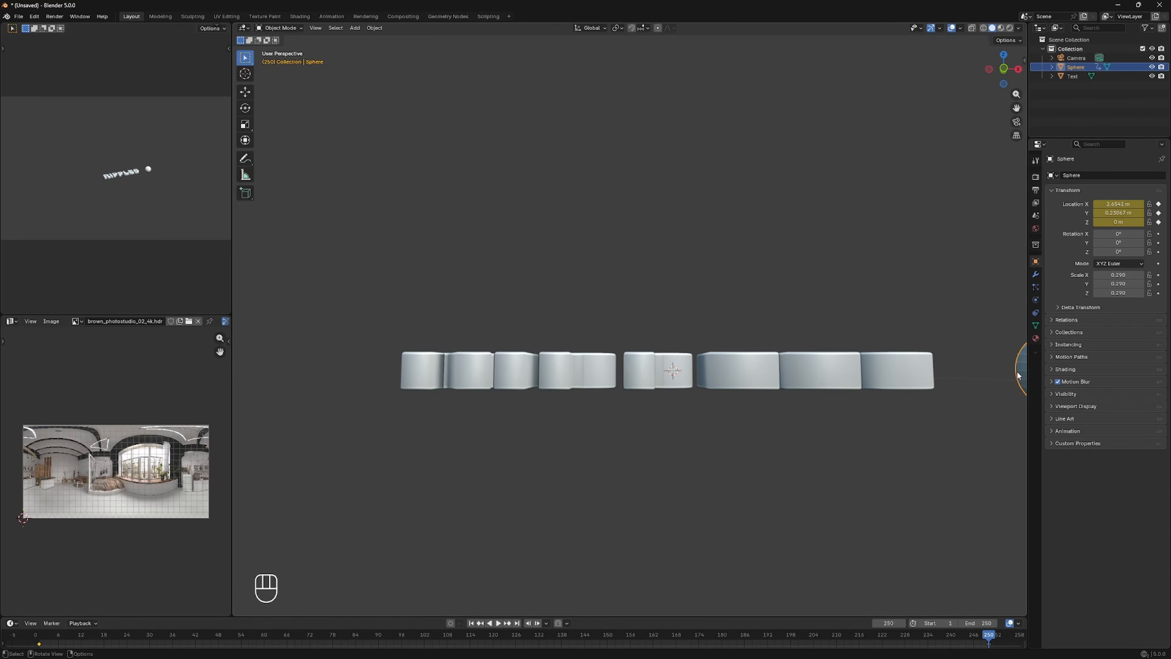
scroll(943, 387, "down", 3)
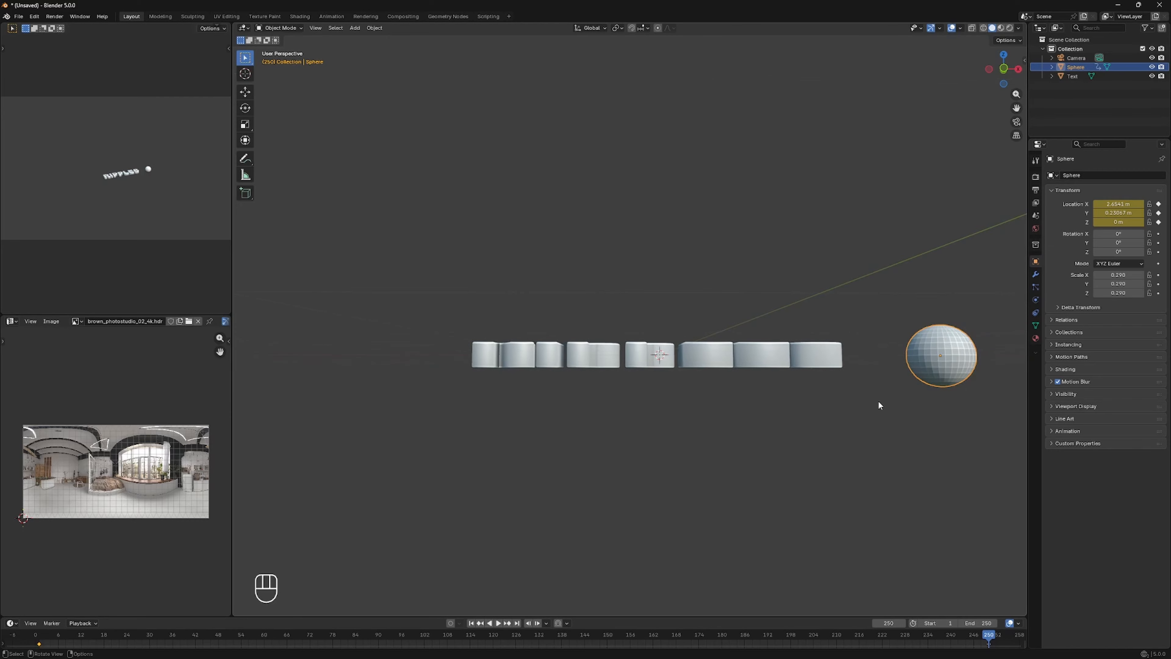
key("g")
key("g")
key("g")
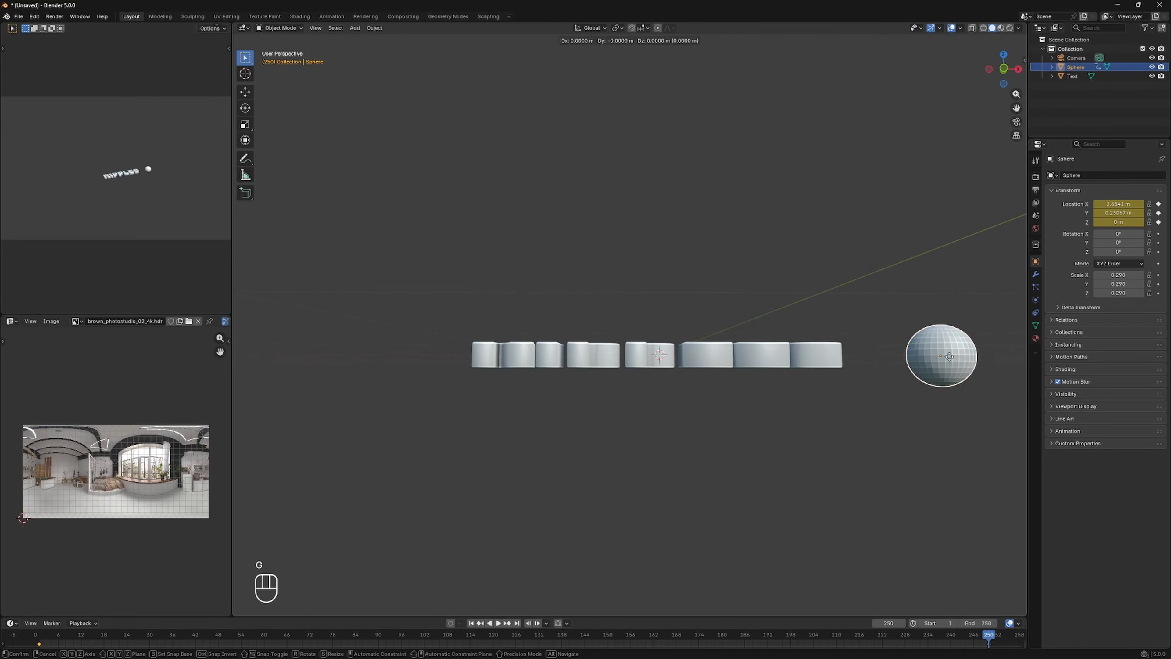
key("z")
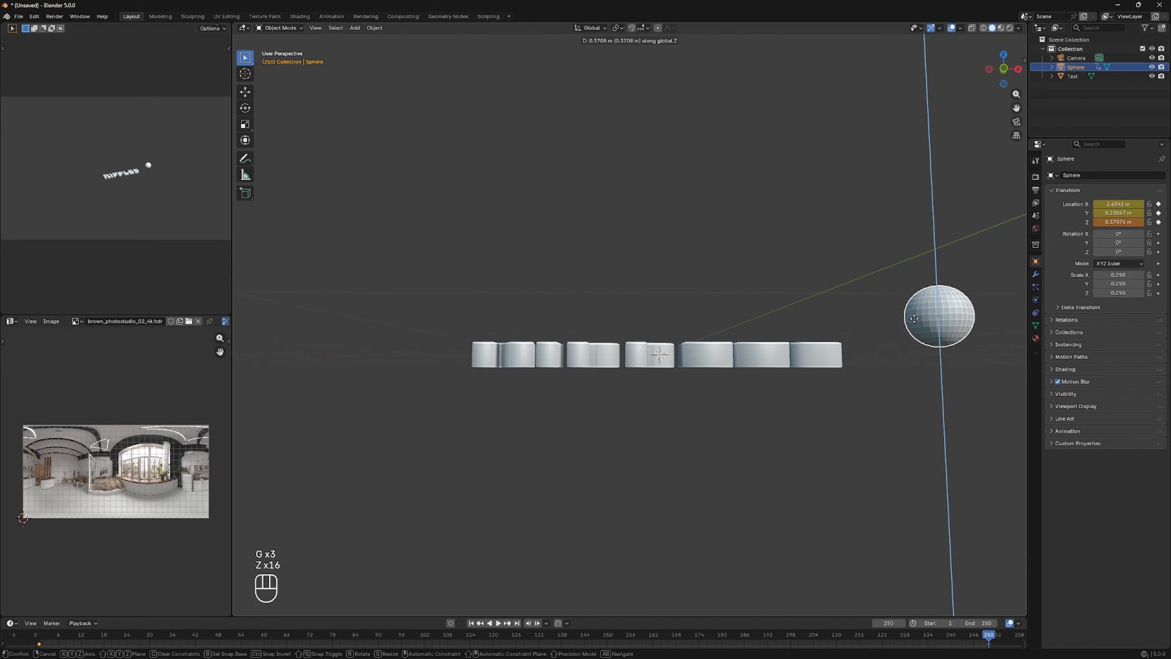
left_click(915, 324)
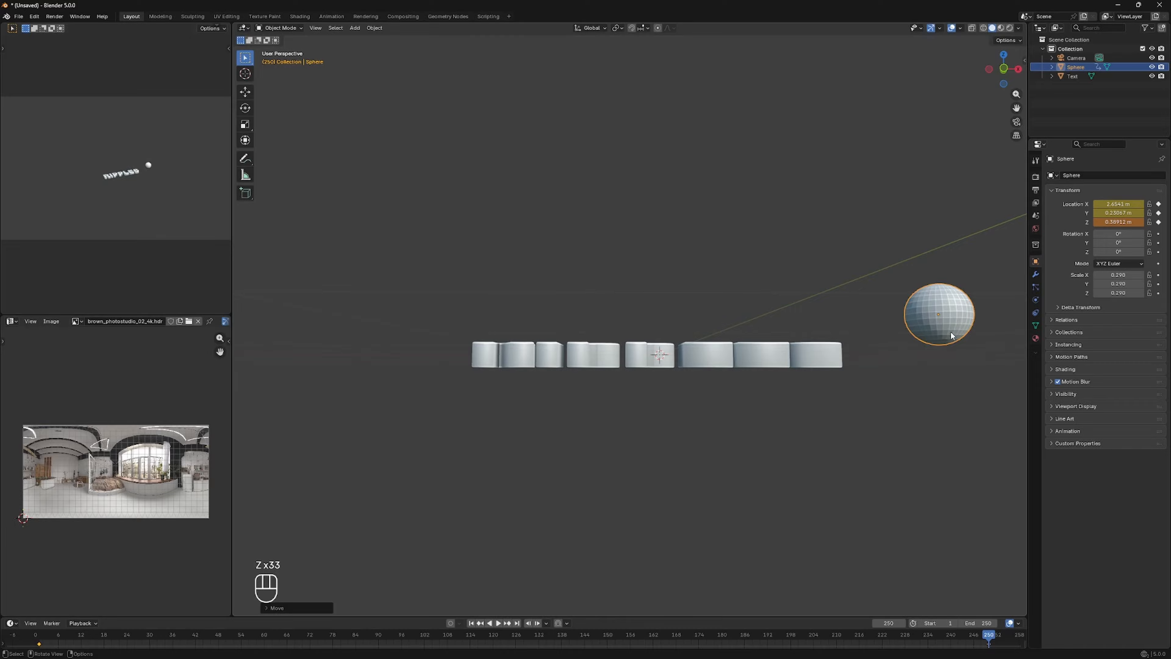
right_click(1120, 223)
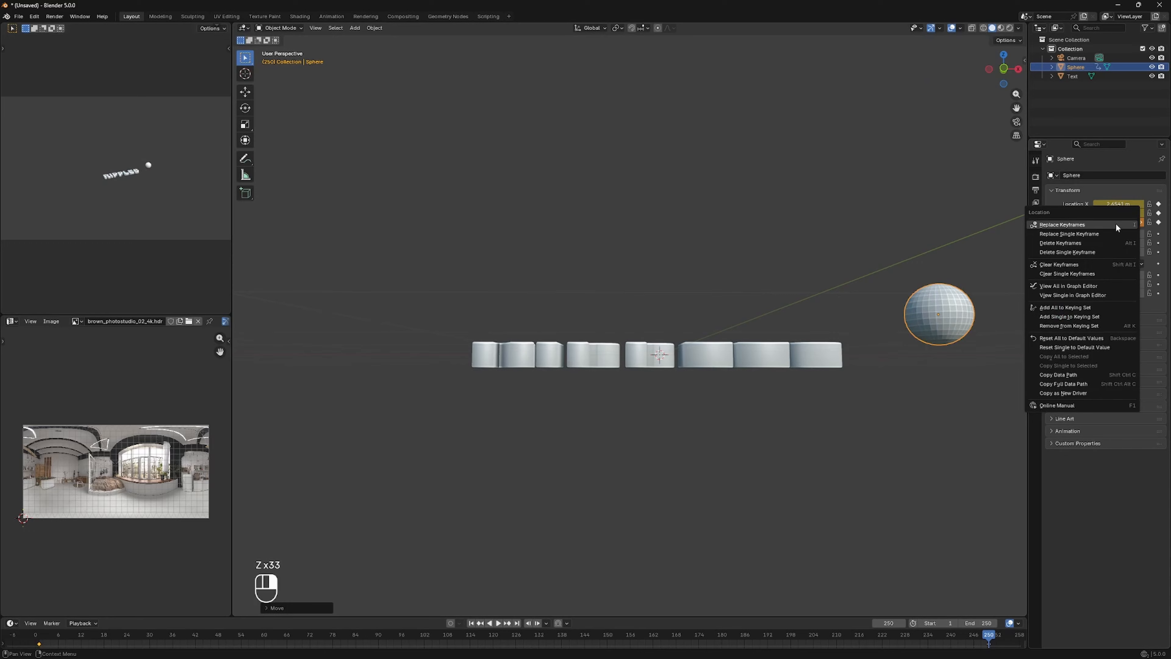
left_click(1088, 225)
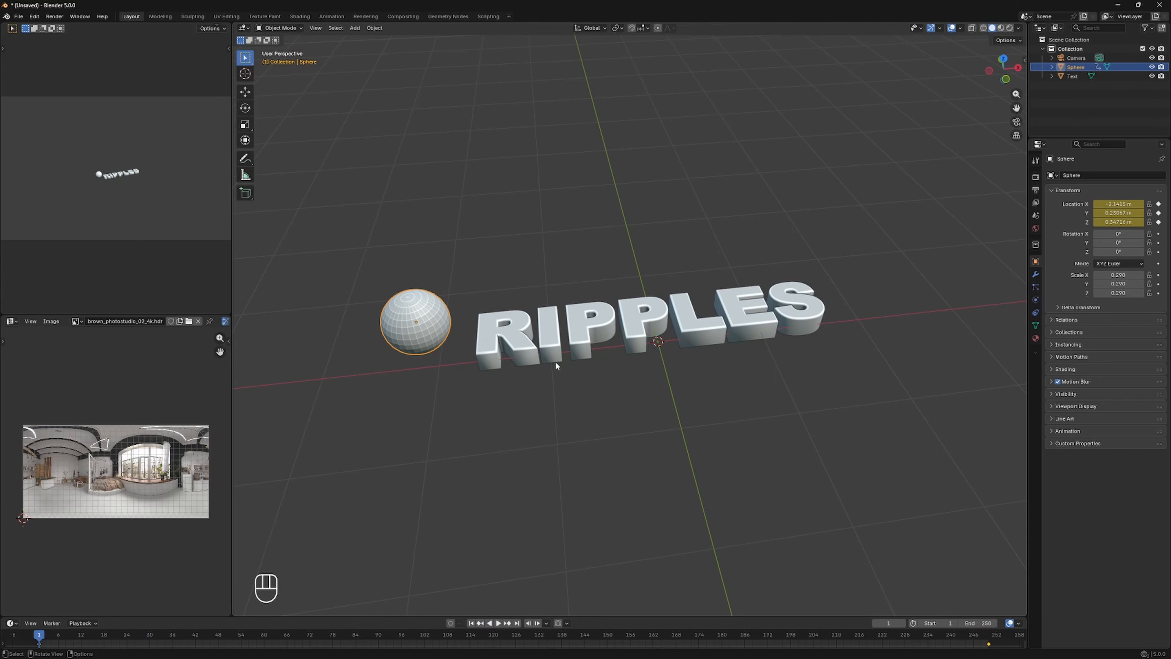
Give the RIPPLES text Dynamic Paint physics as a canvas with the surface type set to Waves.
left_click(490, 327)
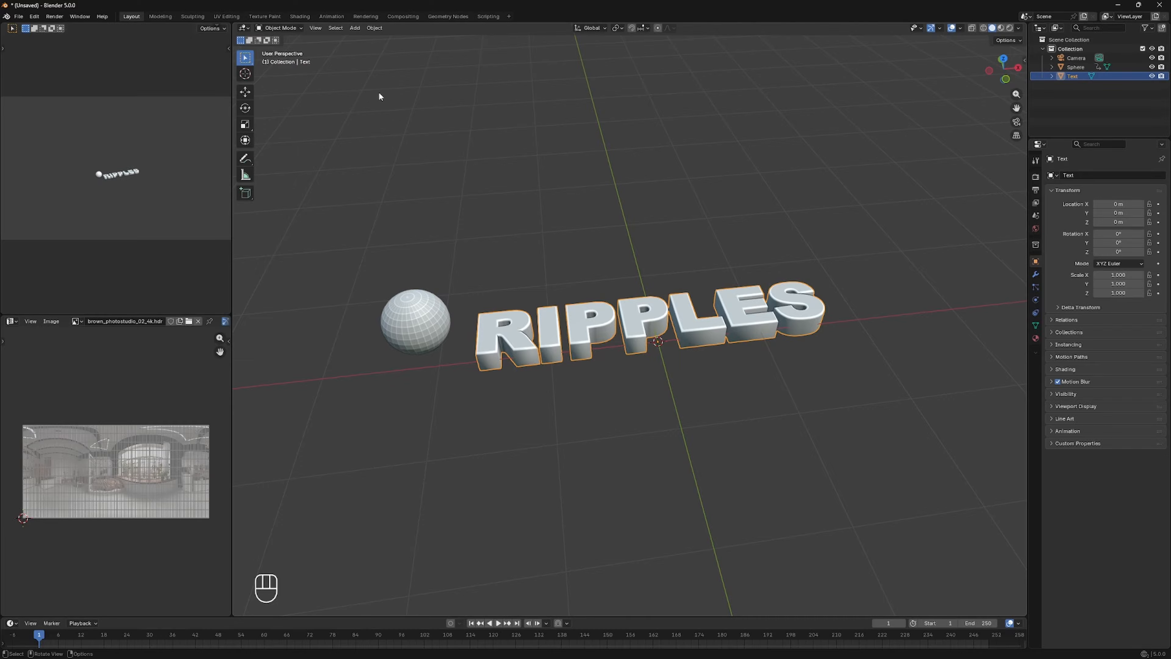
left_click(1035, 300)
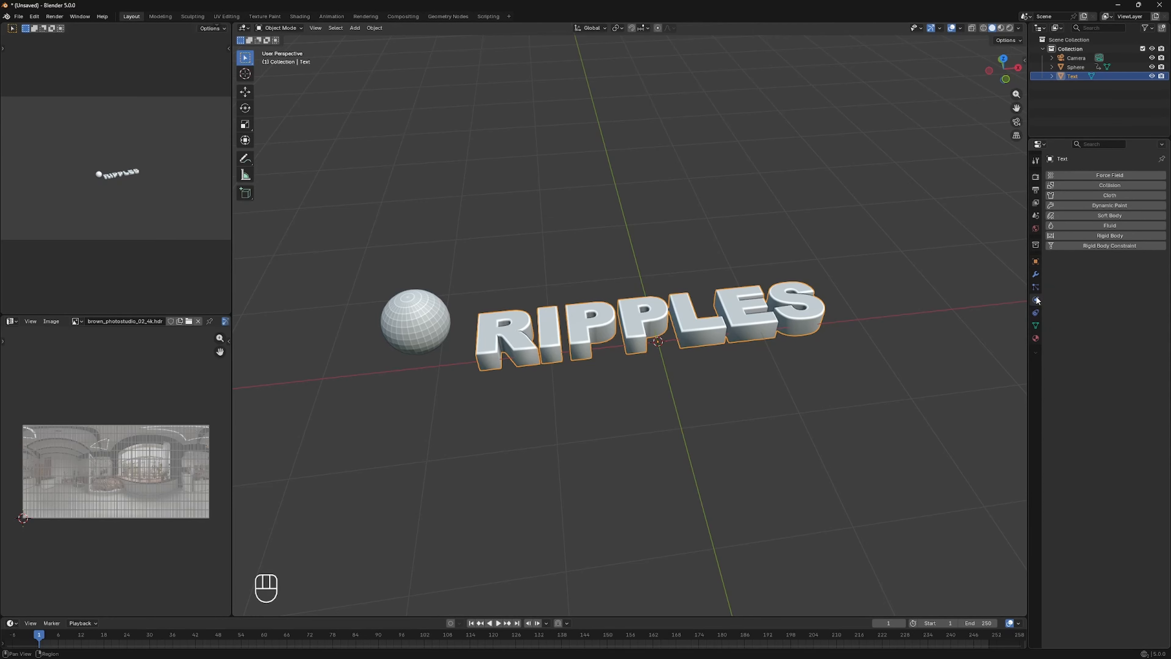
left_click(1111, 205)
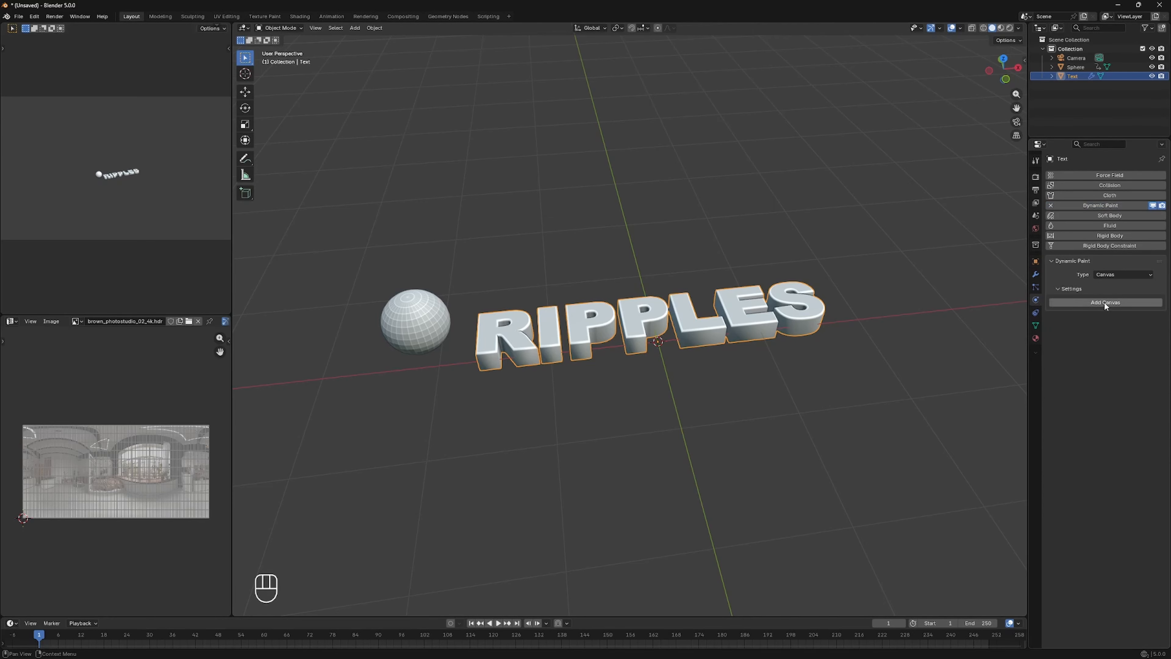
left_click(1104, 301)
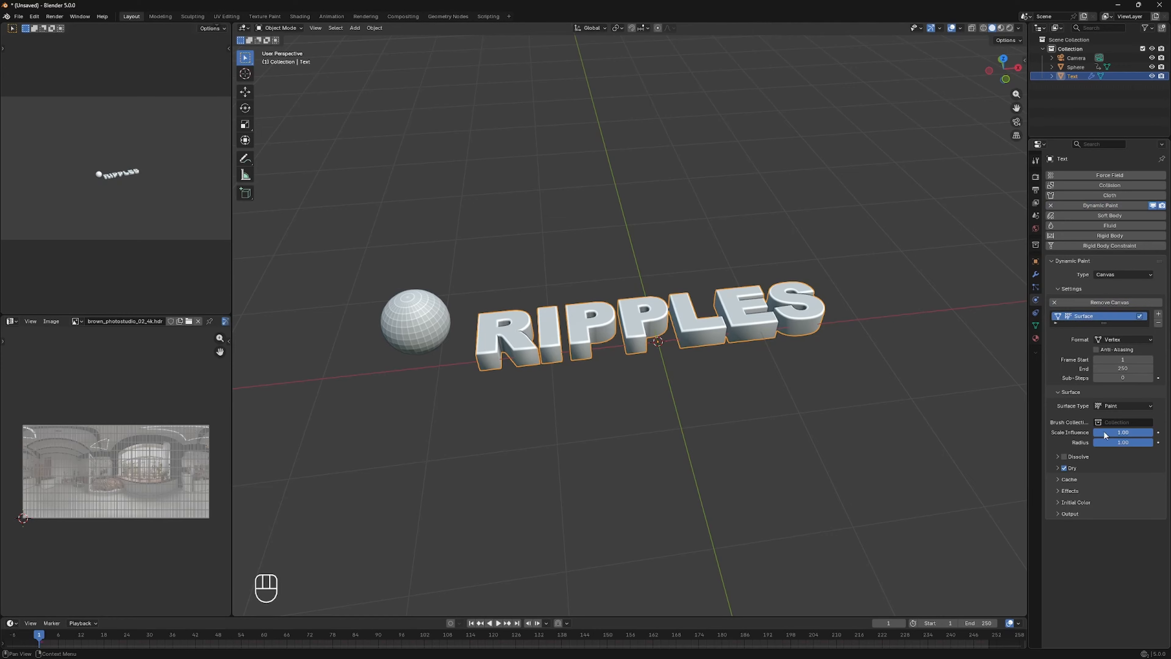
left_click(1114, 405)
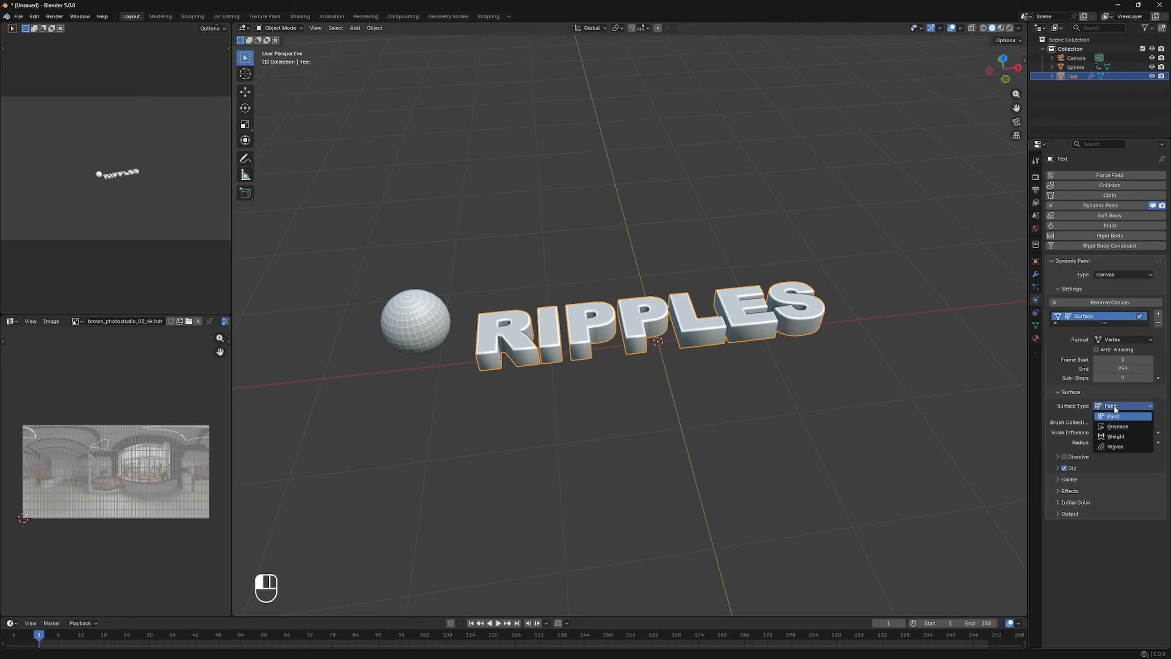
left_click(1115, 447)
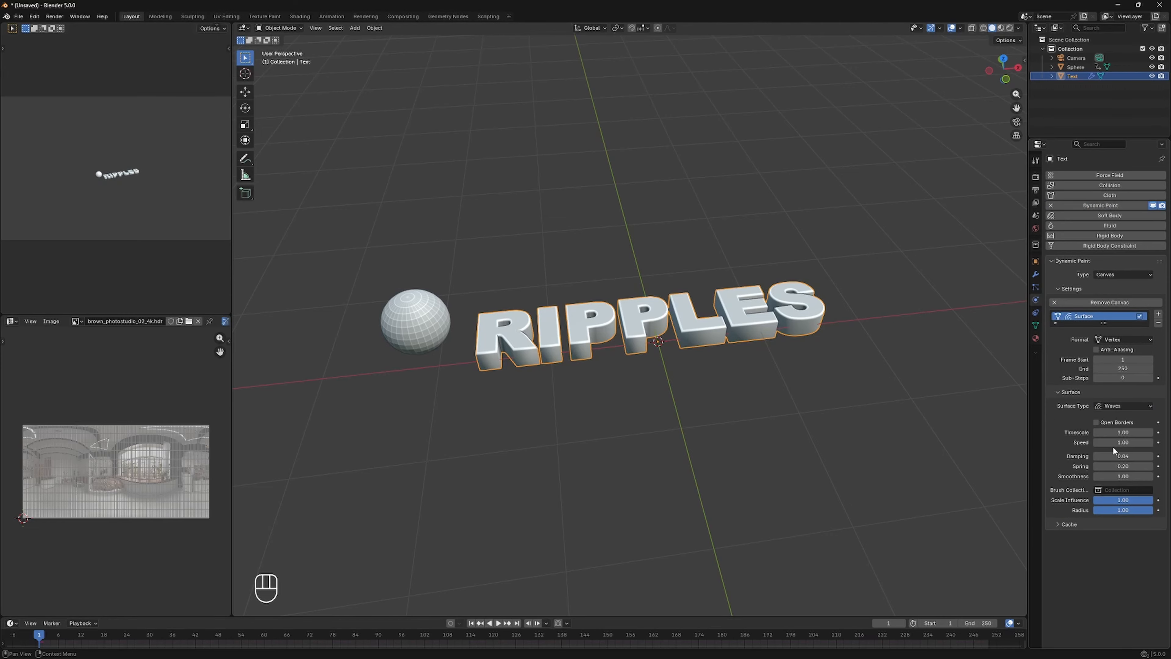
Give the sphere Dynamic Paint physics, set its type to Brush, and add the brush.
left_click(398, 322)
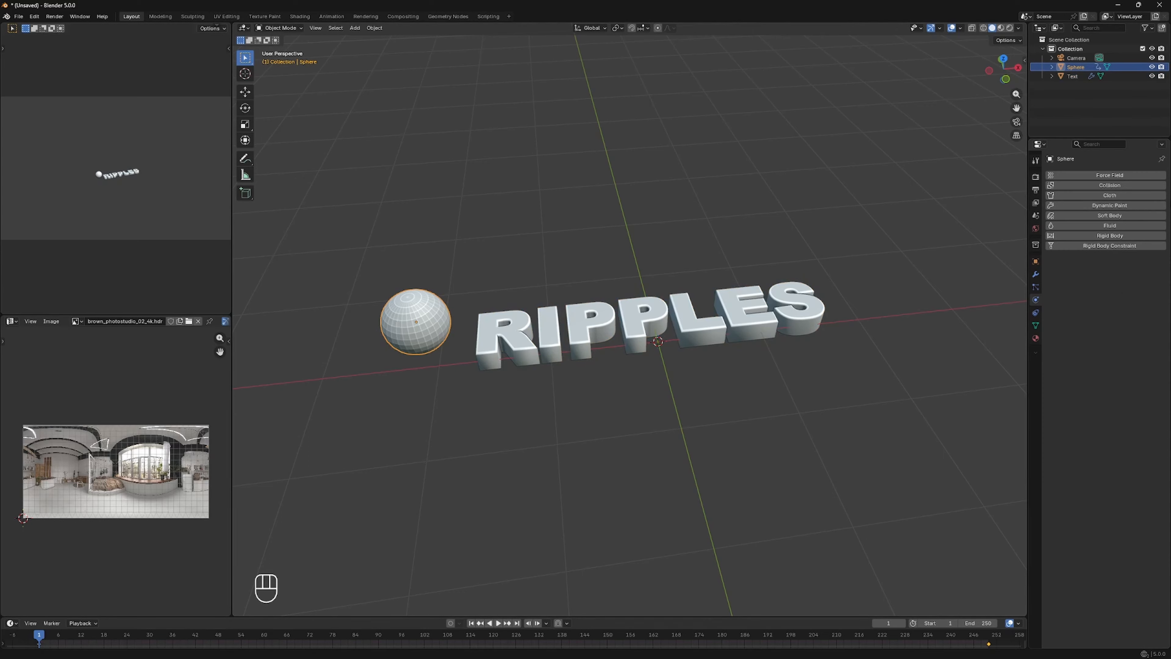
left_click(1105, 207)
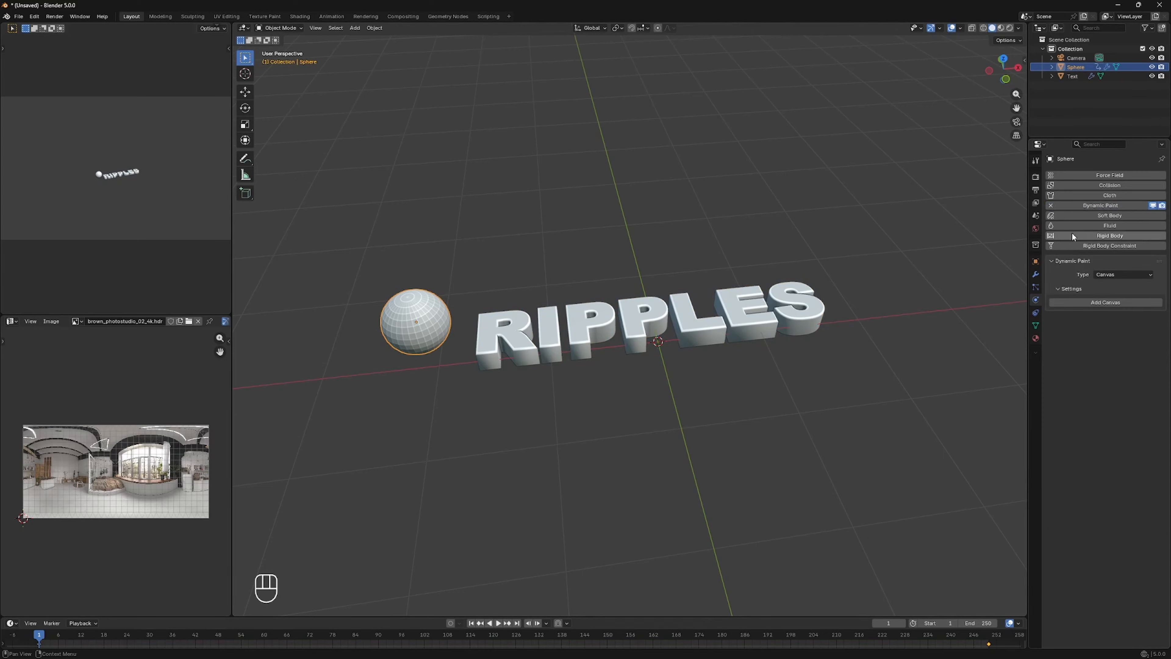
left_click(1124, 274)
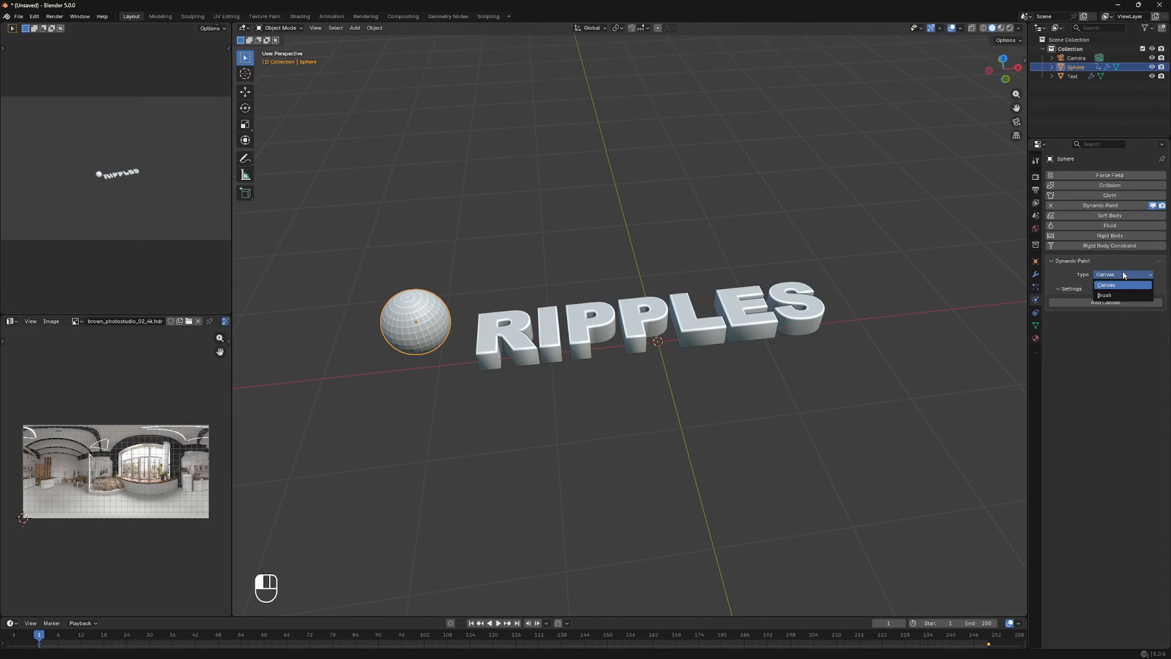
left_click(1109, 296)
left_click(1105, 302)
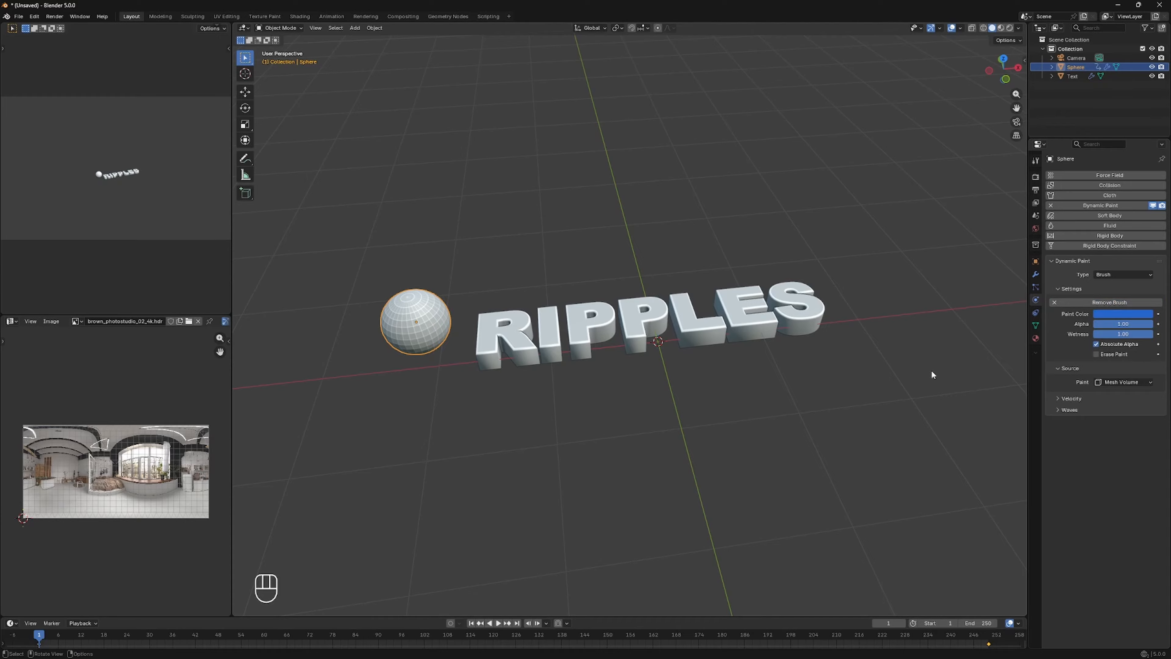
Play the animation to check the waves on the text, stop it, and return to frame 1.
left_click(498, 623)
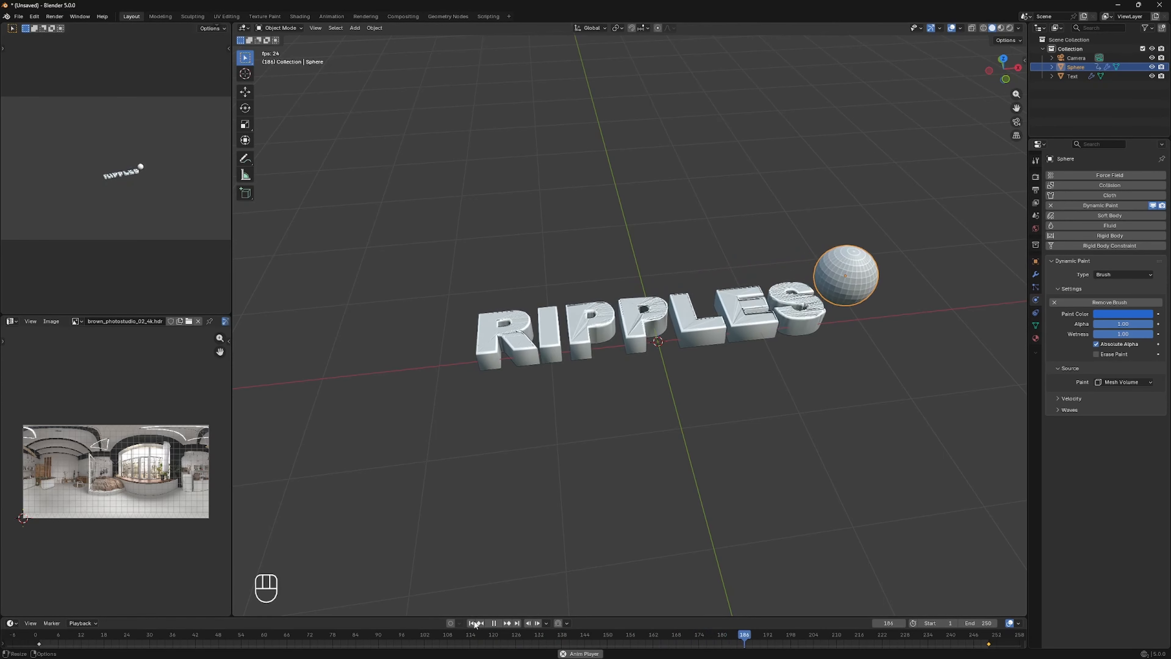
key("space")
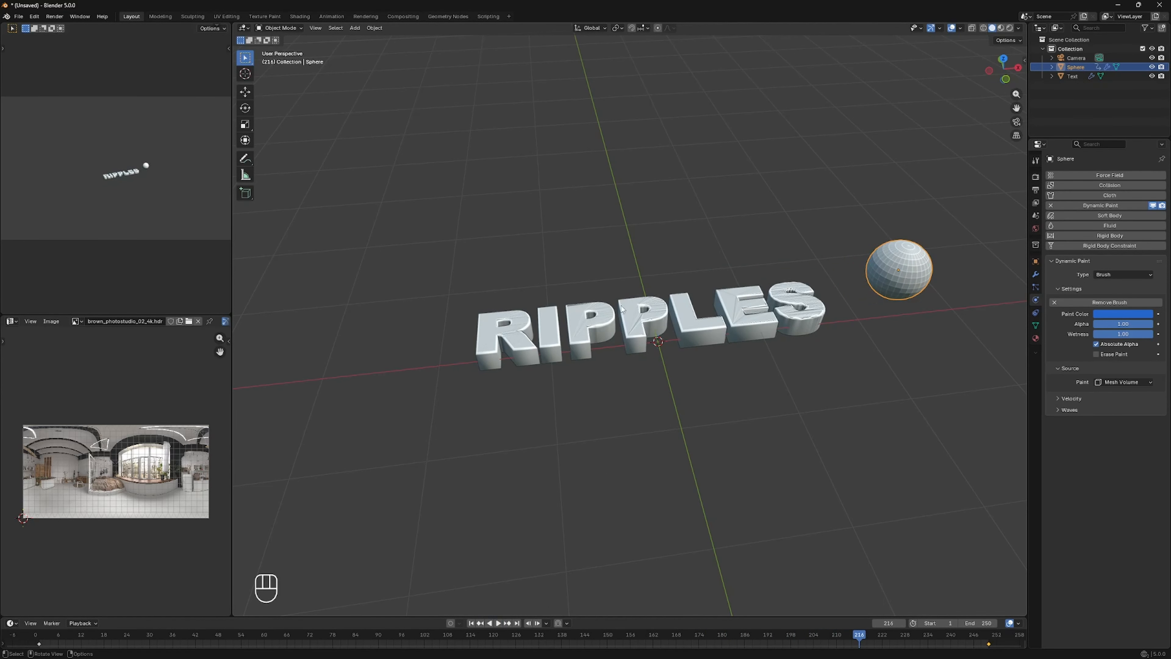
left_click(471, 622)
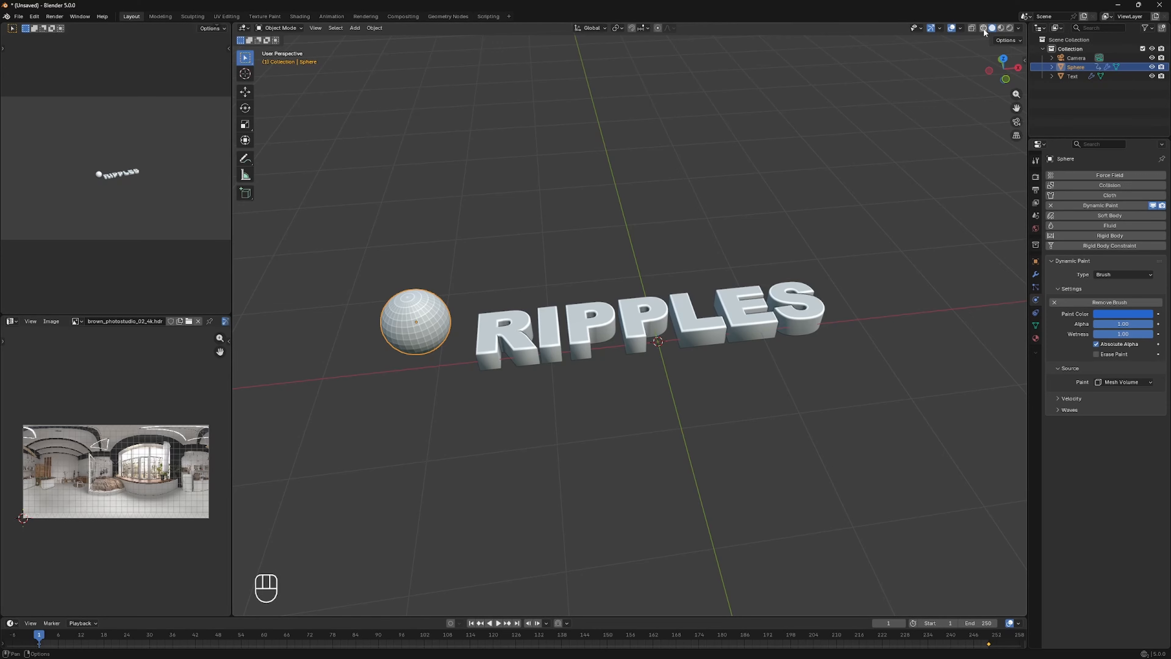
Display the scene in wireframe and add a Remesh modifier in Sharp mode to the RIPPLES text.
left_click(627, 322)
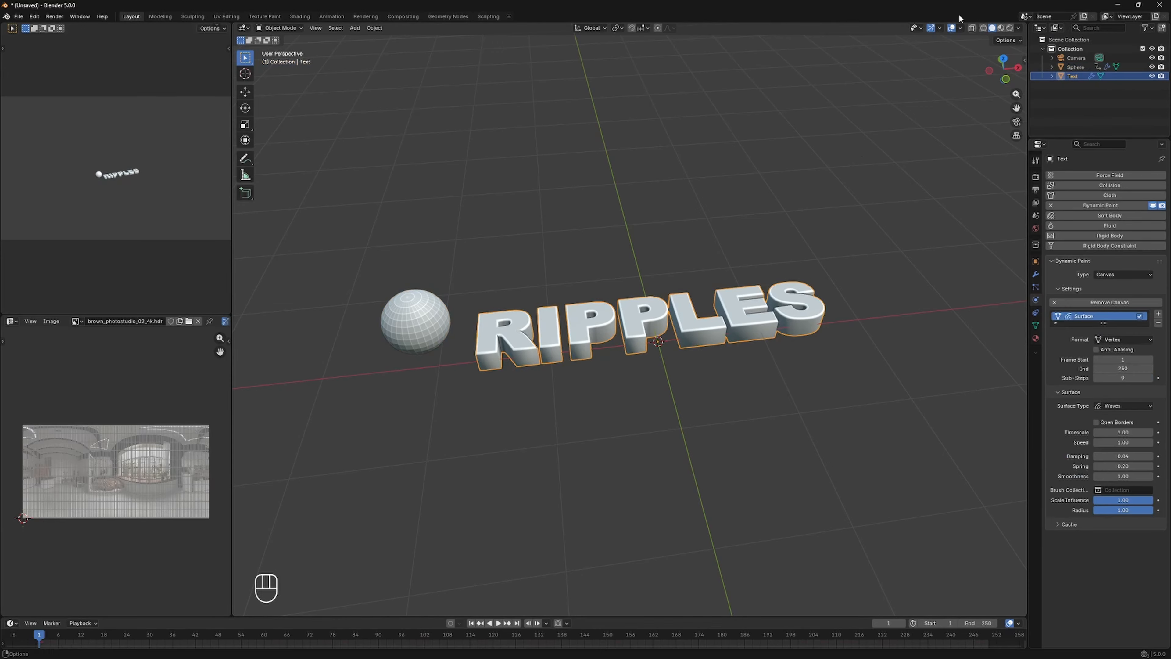
left_click(983, 27)
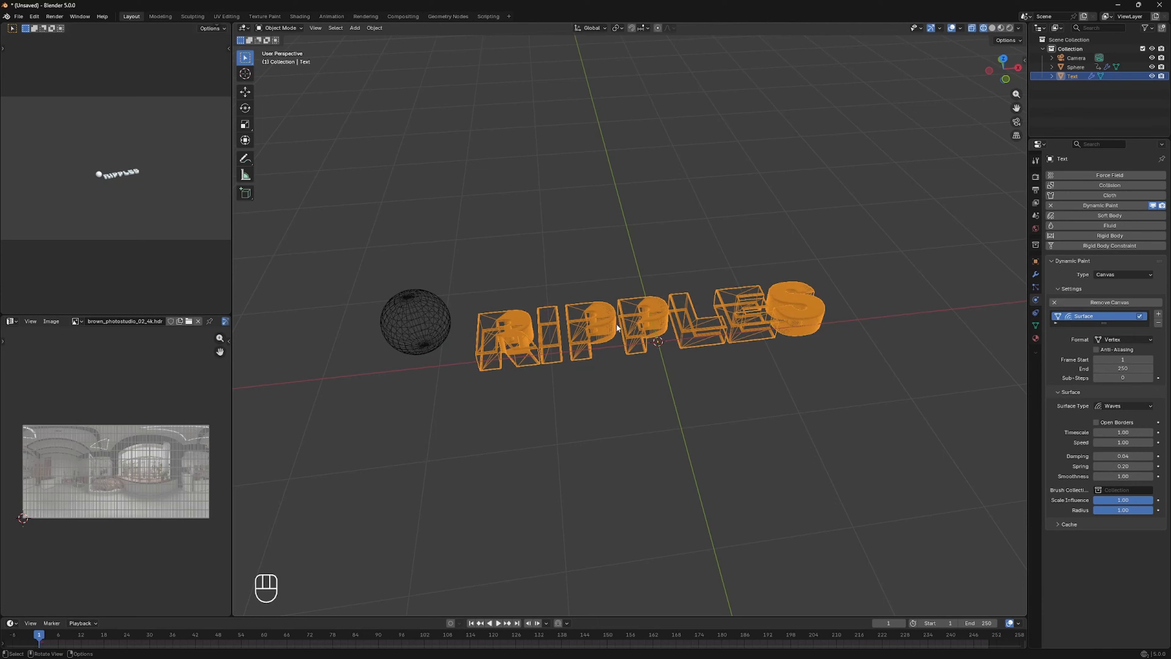
left_click(1036, 277)
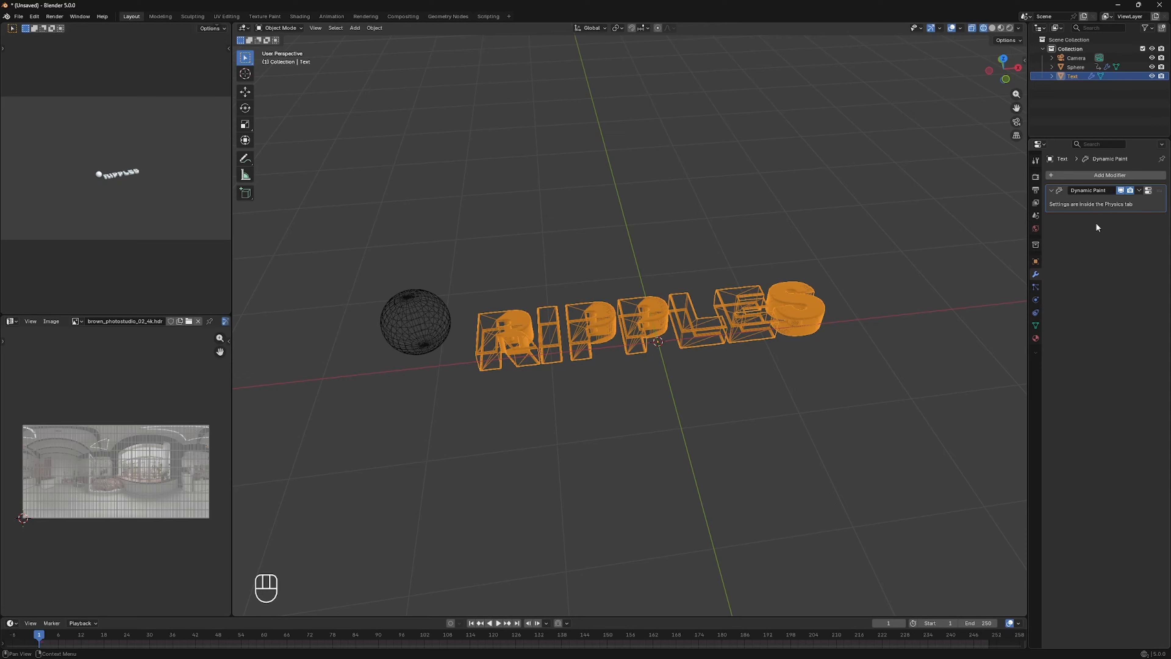
left_click(1105, 175)
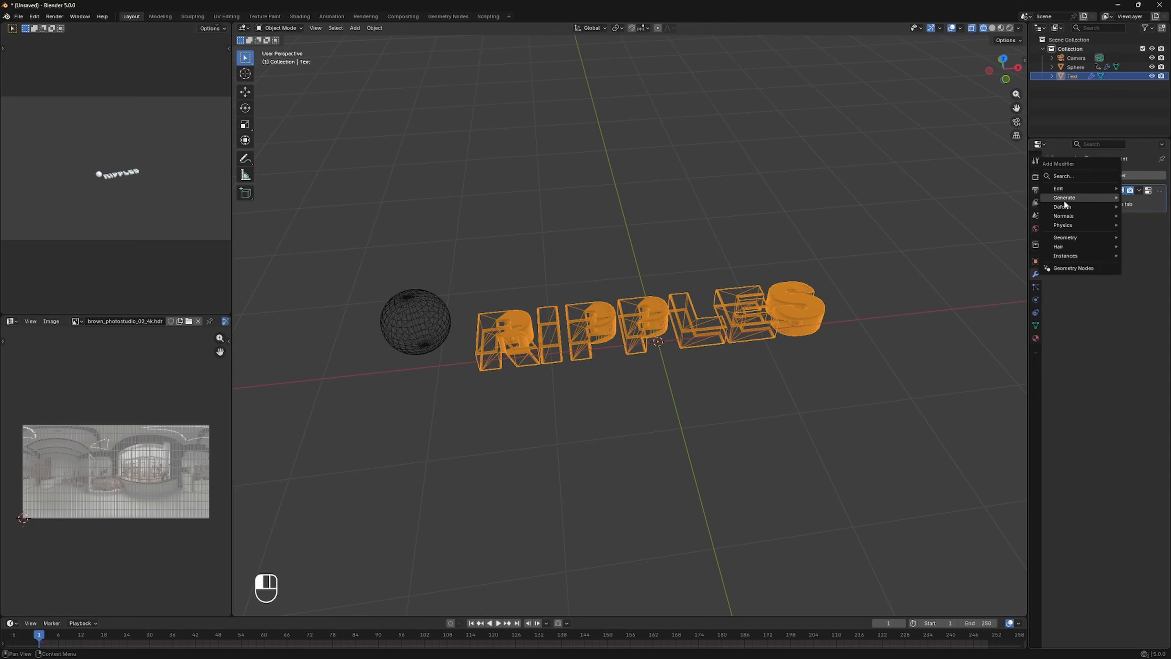
mouse_move(1066, 198)
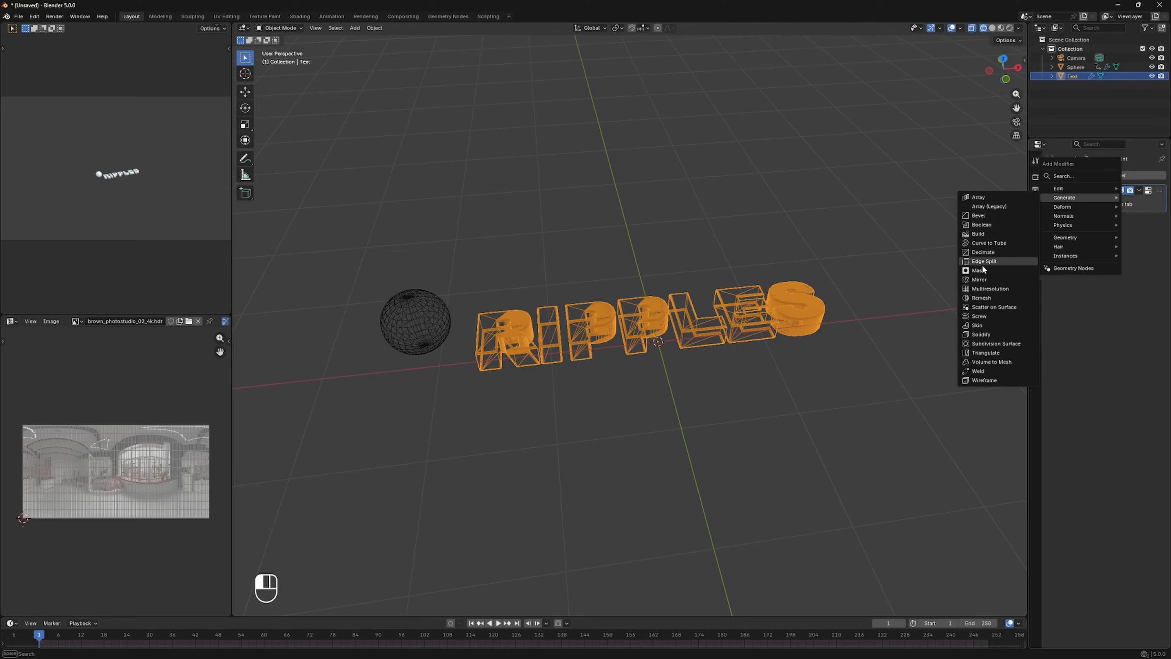
left_click(984, 297)
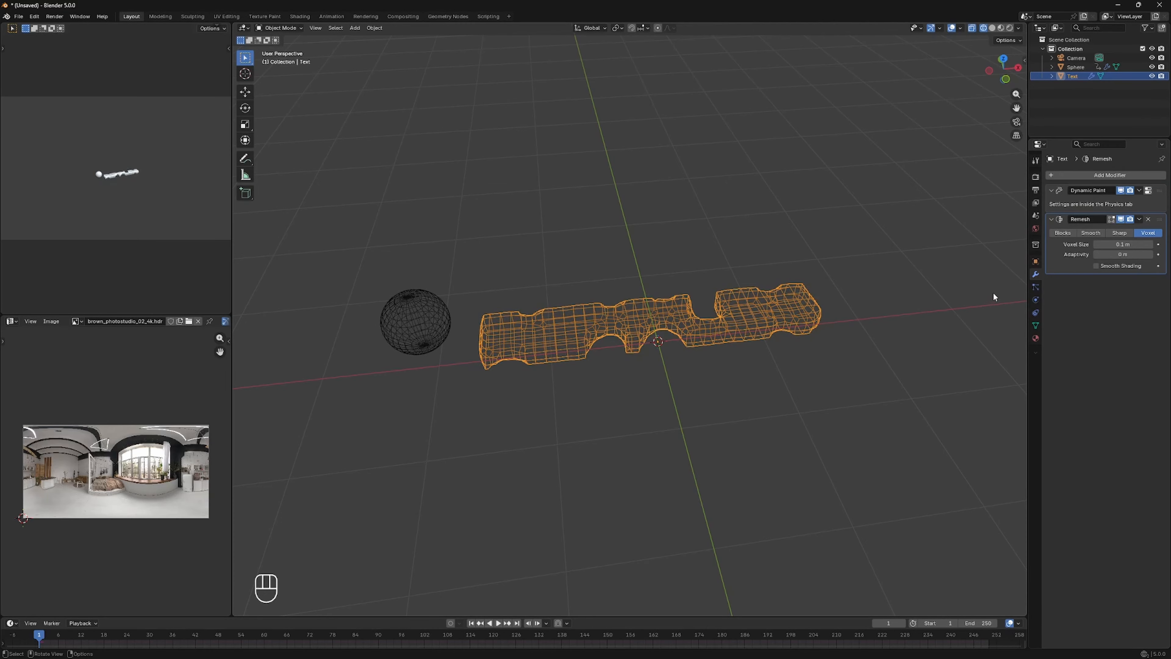
left_click(1117, 233)
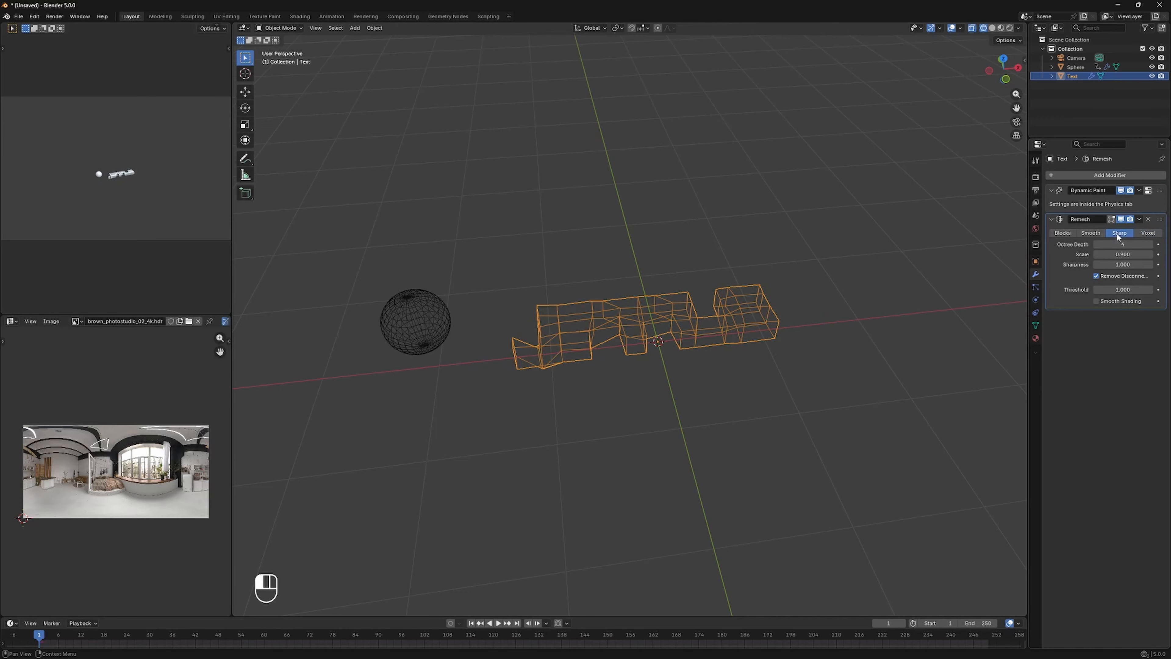
Turn off Remove Disconnected in the text's Remesh modifier and raise the octree depth to 5.
left_click(1096, 276)
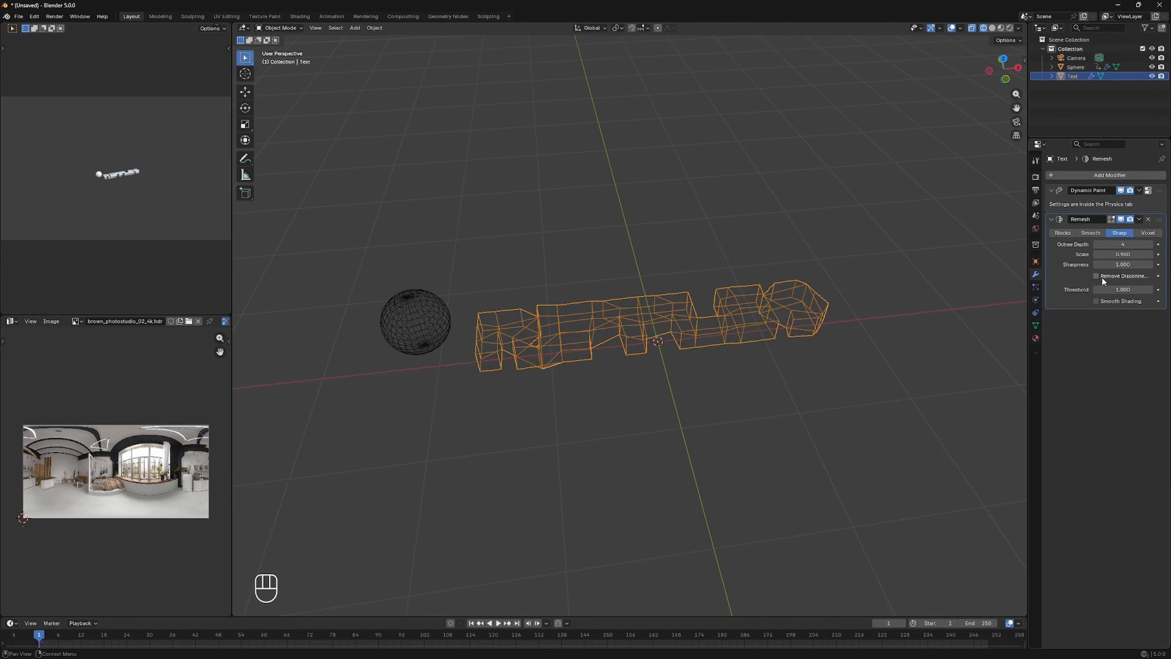
left_click(1150, 246)
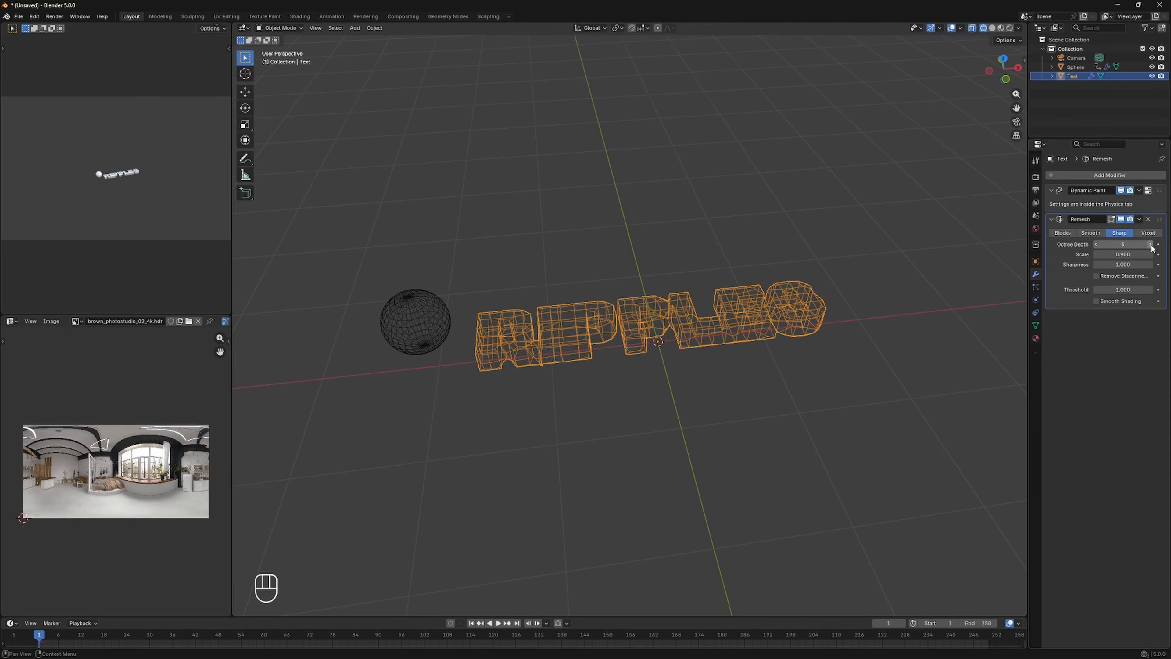
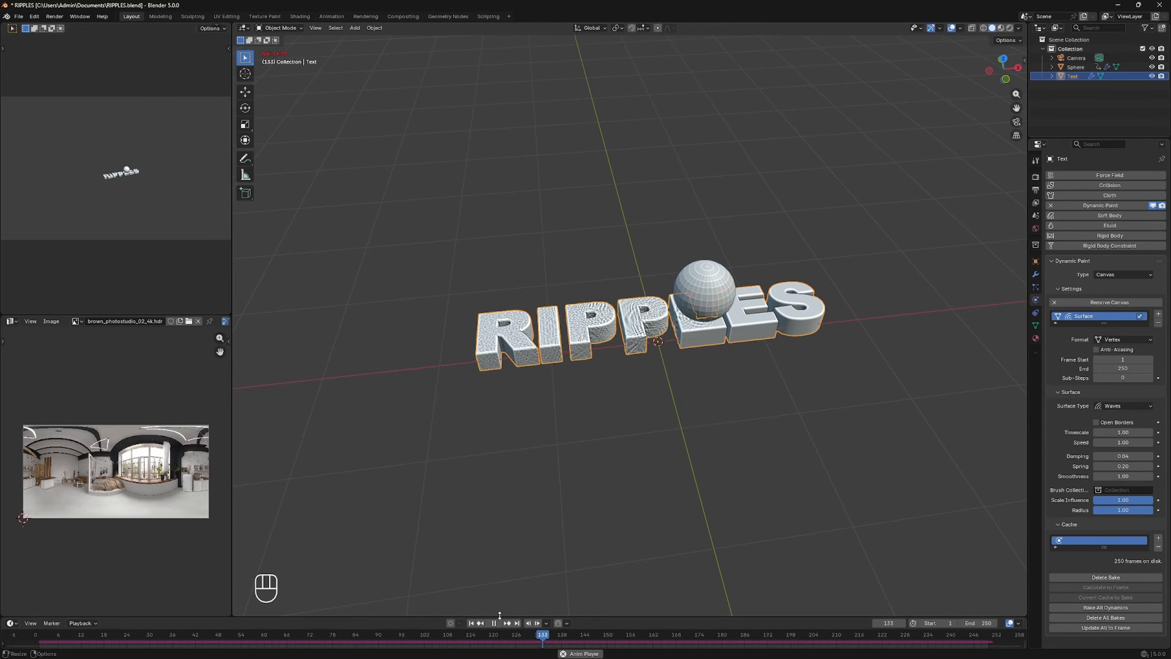
Stop the animation at frame 155 and align the camera to a raised, angled view of the RIPPLES text.
left_click(495, 624)
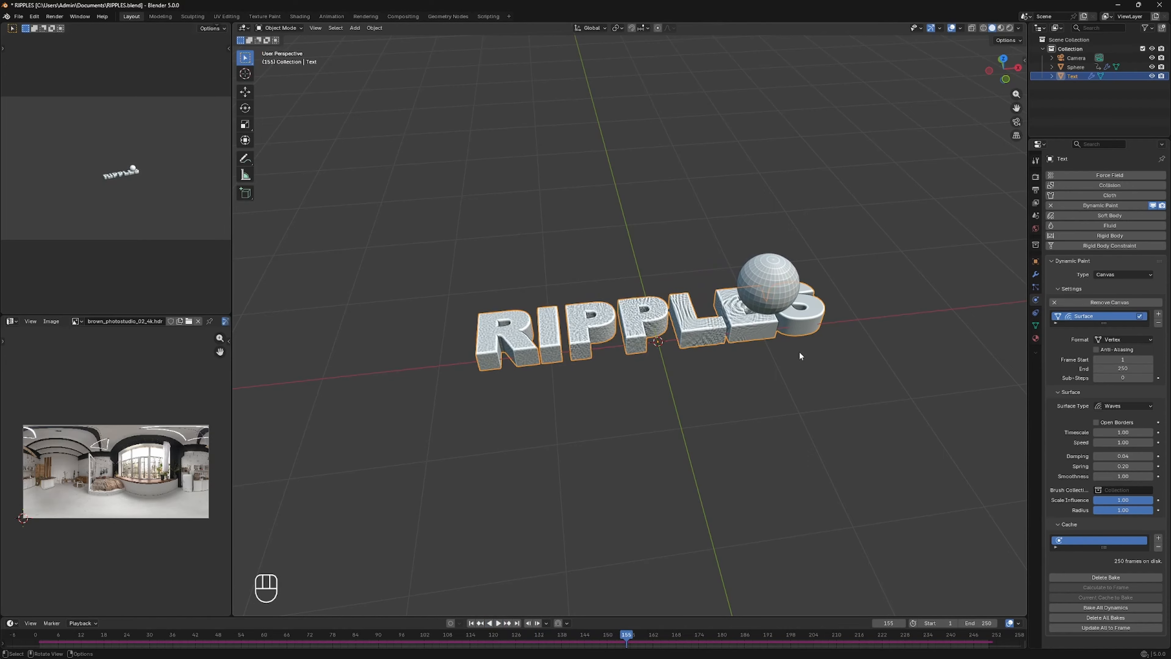
left_click(798, 351)
key("ctrl+alt+KP_0")
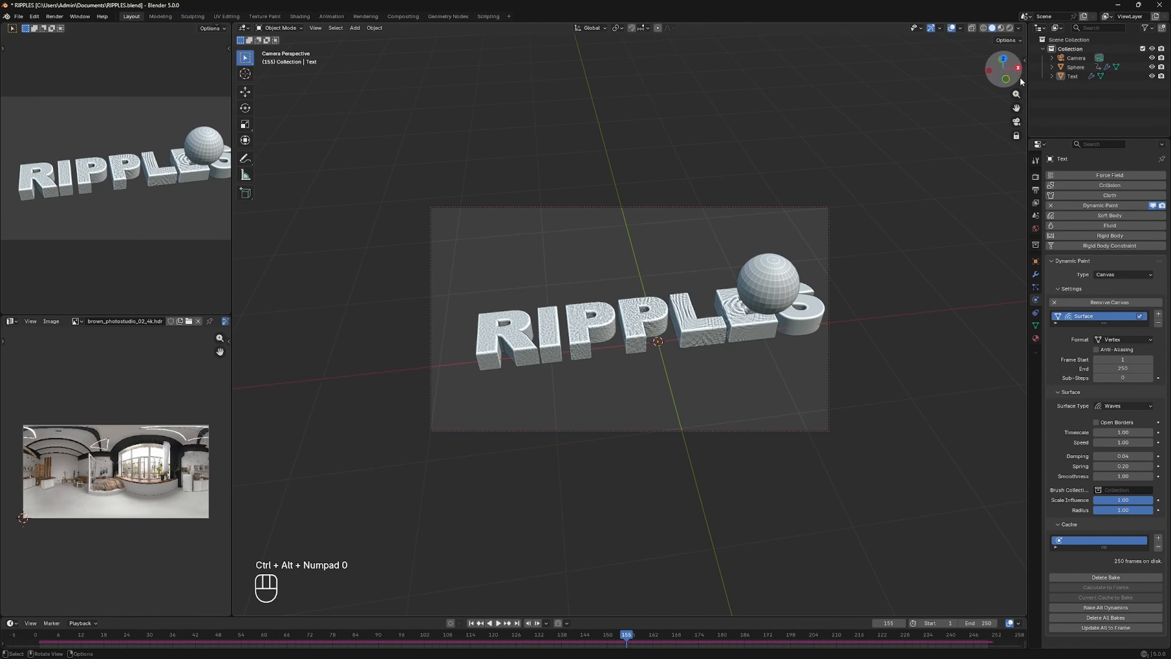
left_click_drag(1009, 81, 1007, 219)
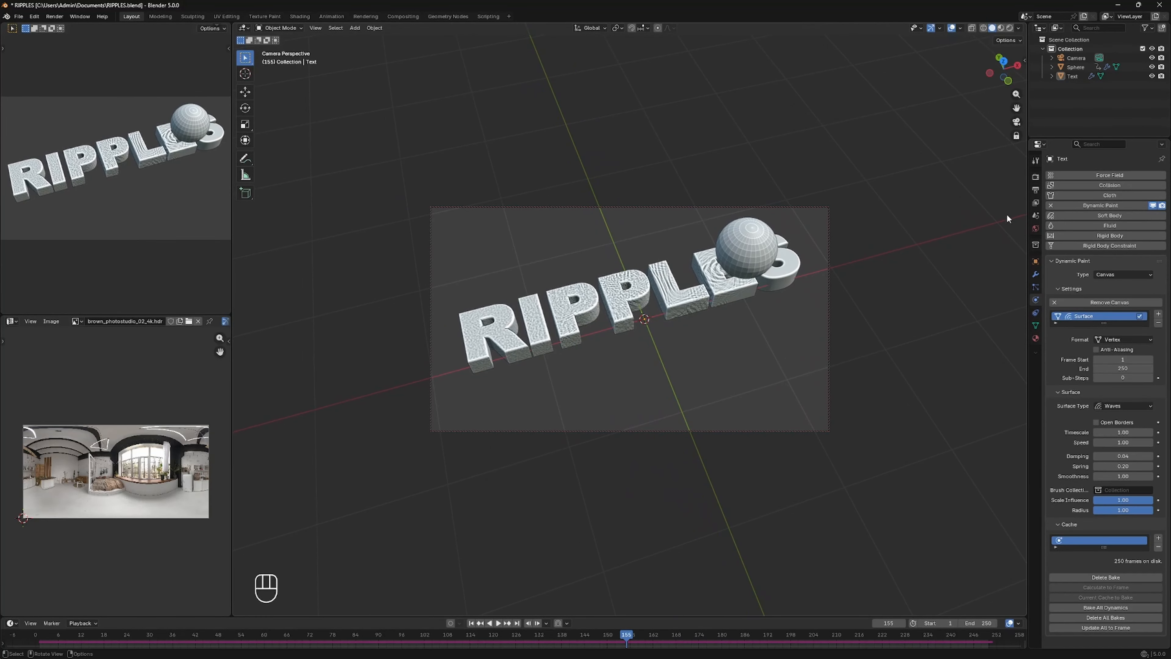
Set the camera's focal length to 16 mm and move the camera closer to reframe the RIPPLES text.
left_click(1076, 57)
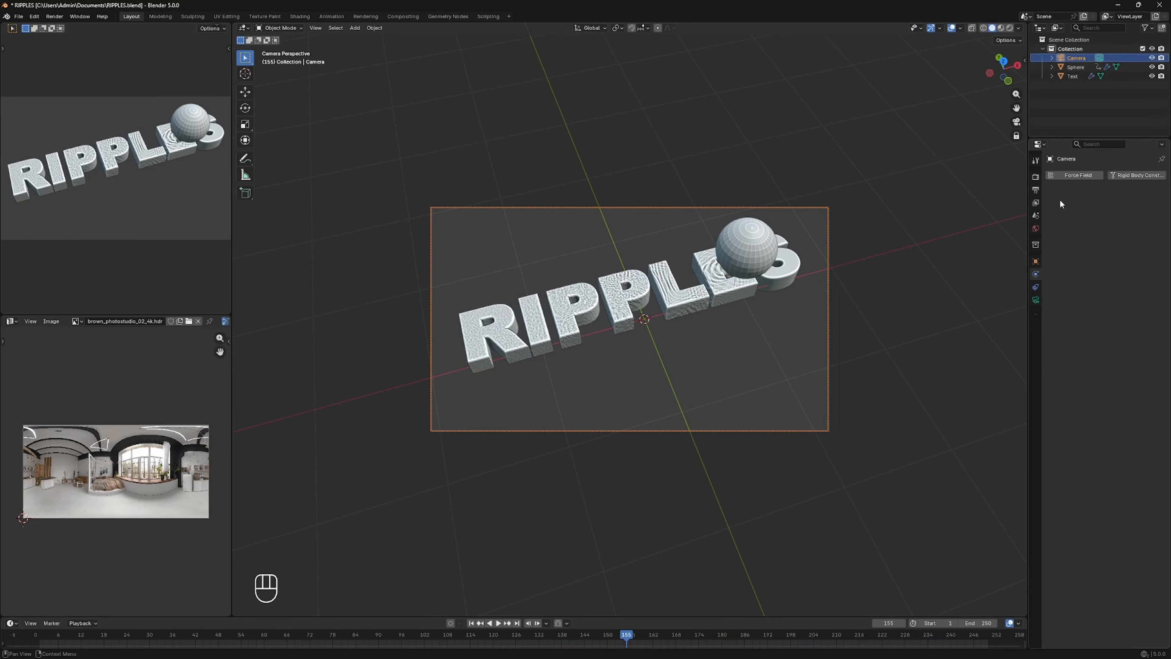
left_click(1036, 300)
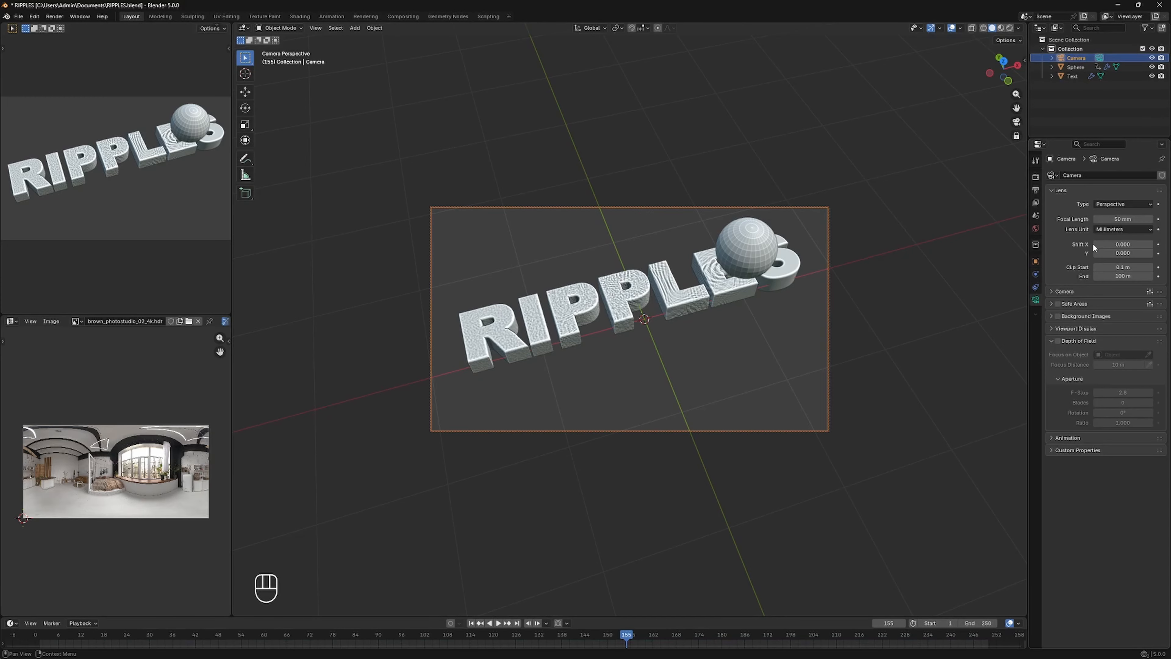
left_click_drag(1122, 218, 1073, 218)
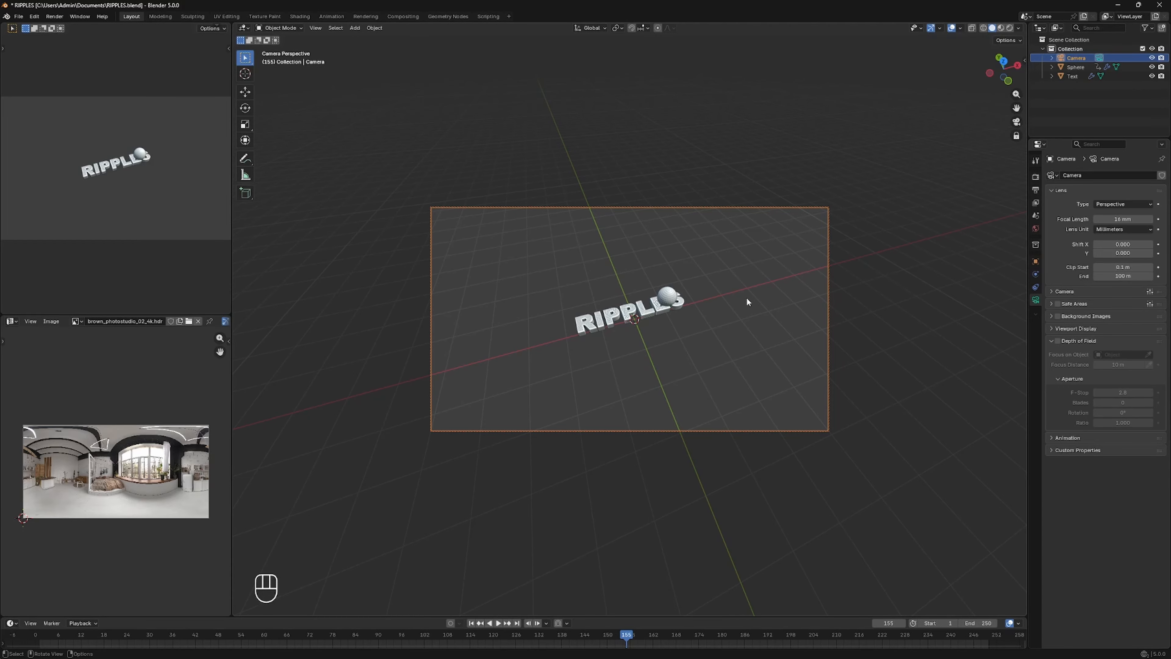
scroll(824, 299, "up", 5)
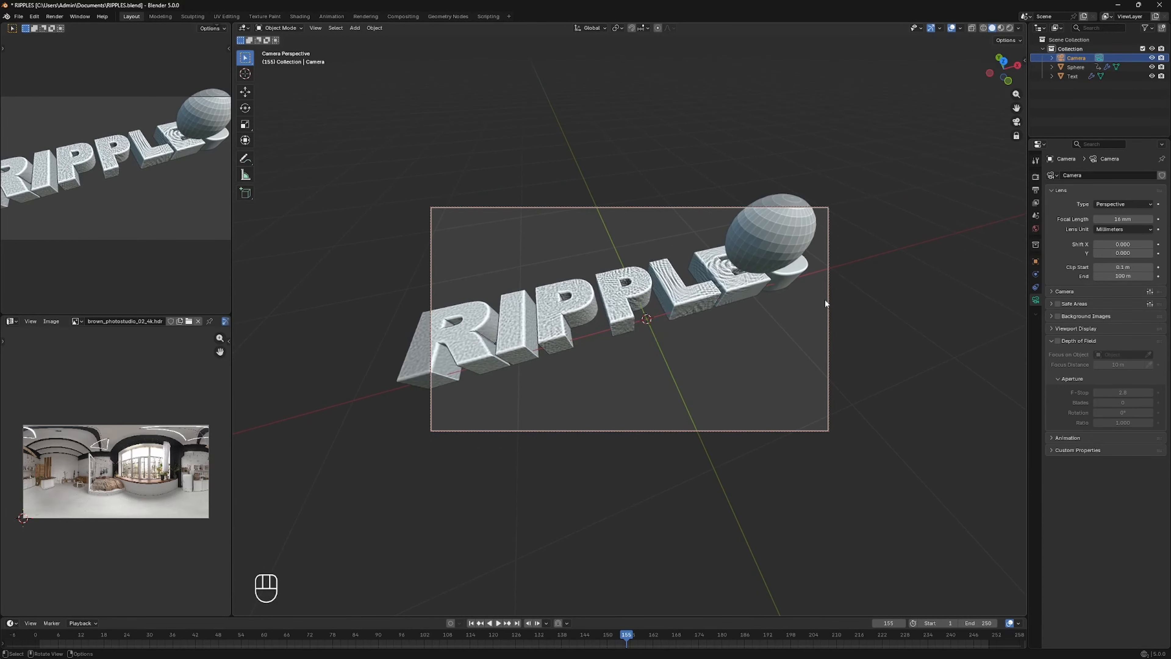
scroll(824, 298, "up", 4)
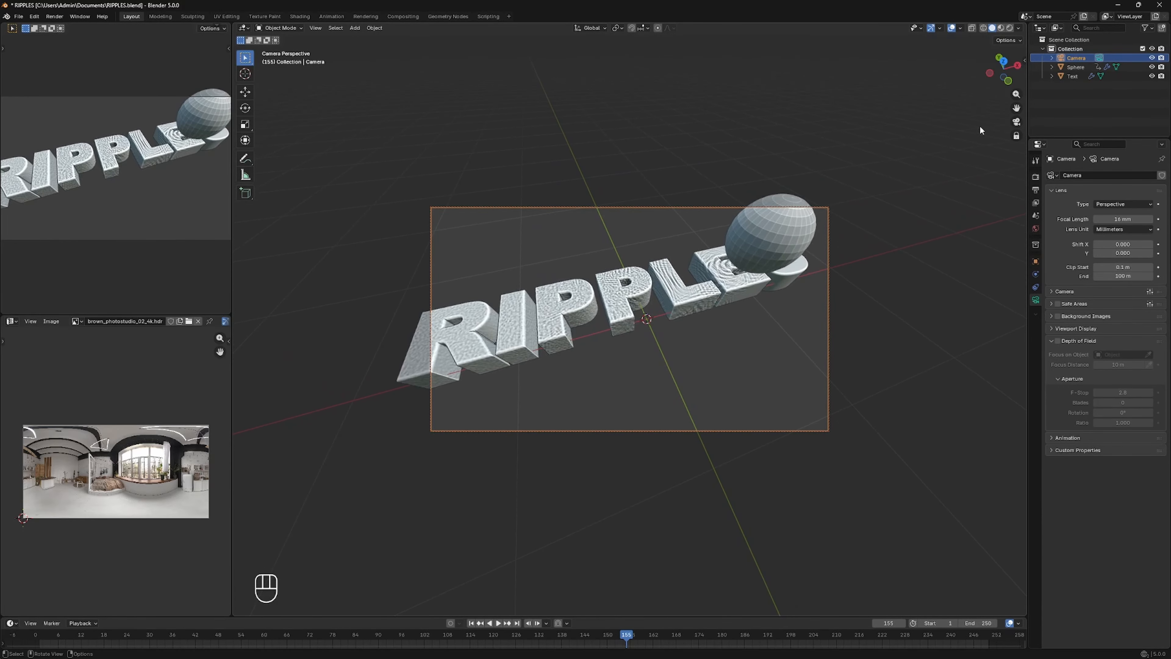
middle_click_drag(1018, 104, 916, 156)
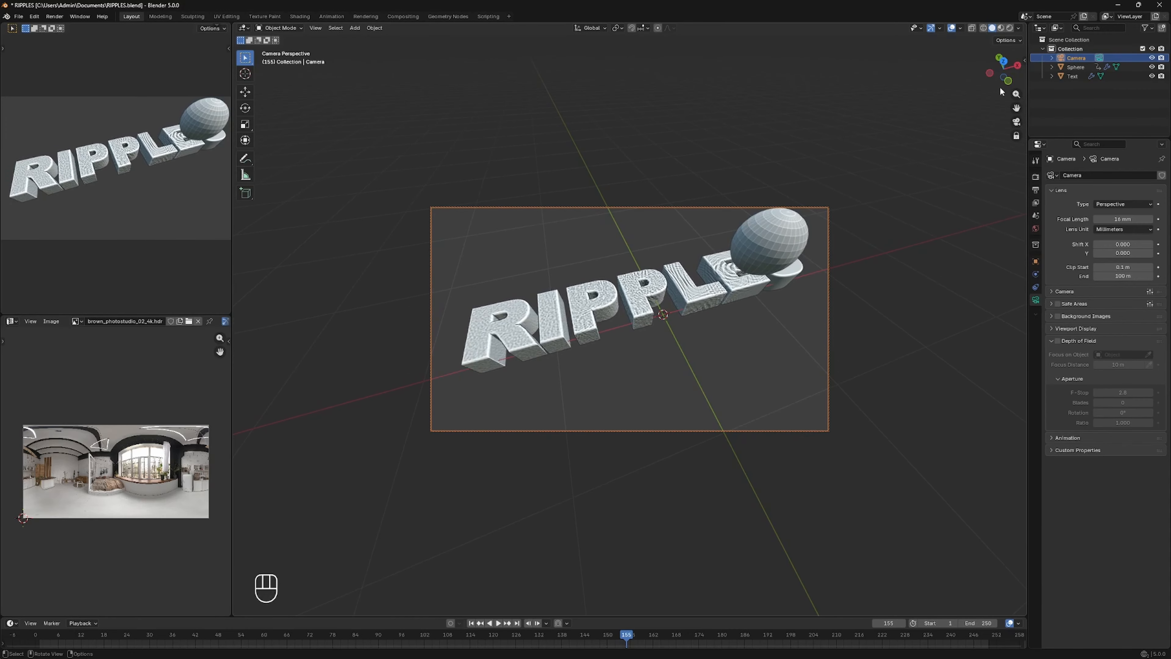
left_click_drag(1016, 95, 1016, 116)
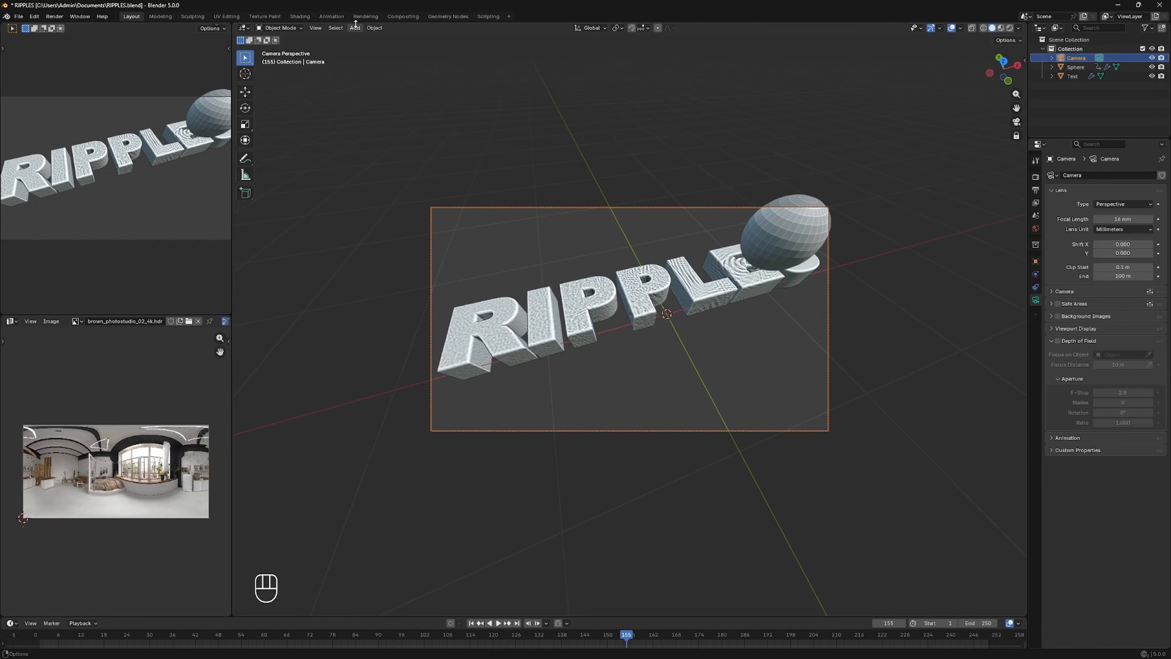
Add a plane mesh as a floor and scale it up about 4.1 times so it fills the camera frame.
left_click(374, 28)
mouse_move(355, 29)
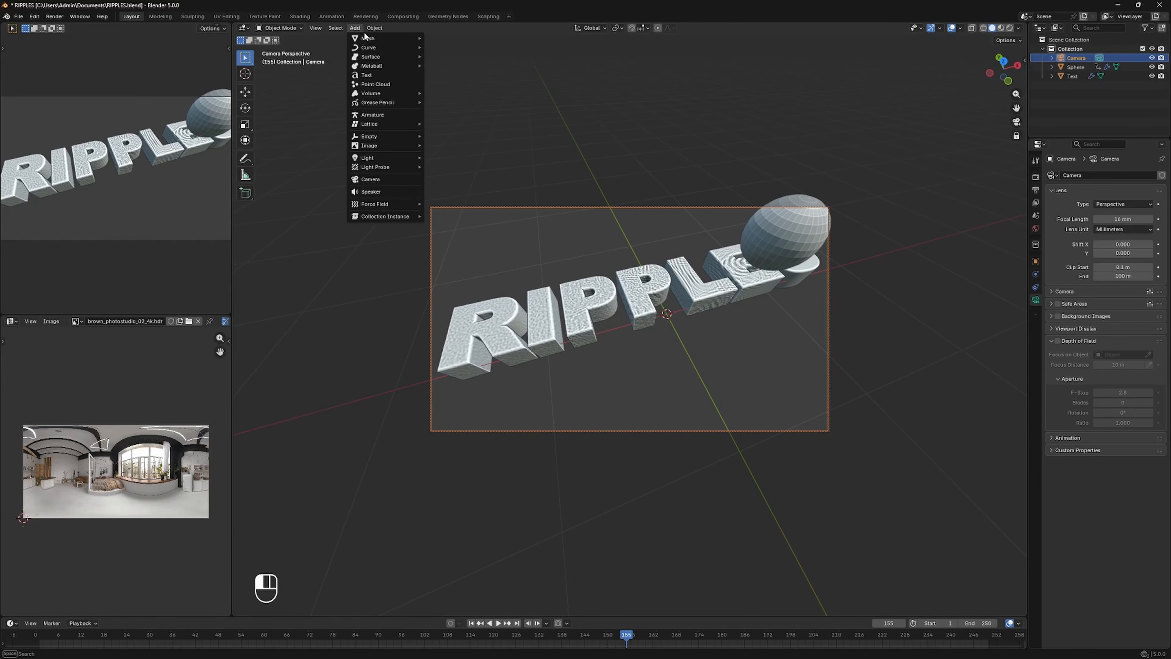
left_click(452, 40)
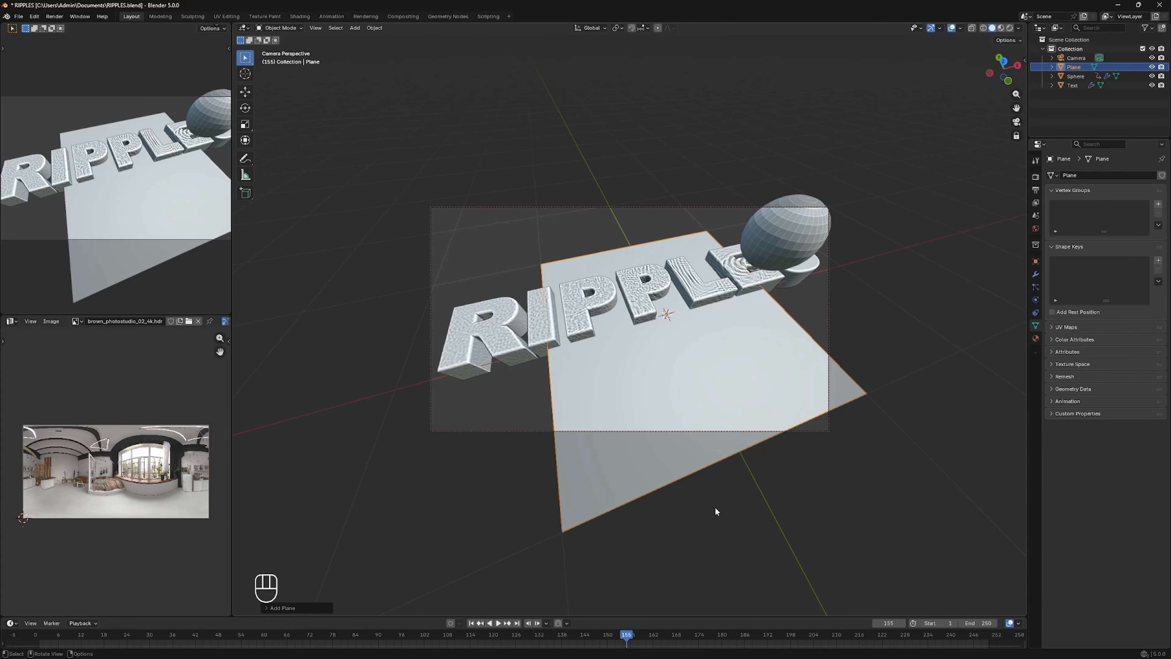
key("s")
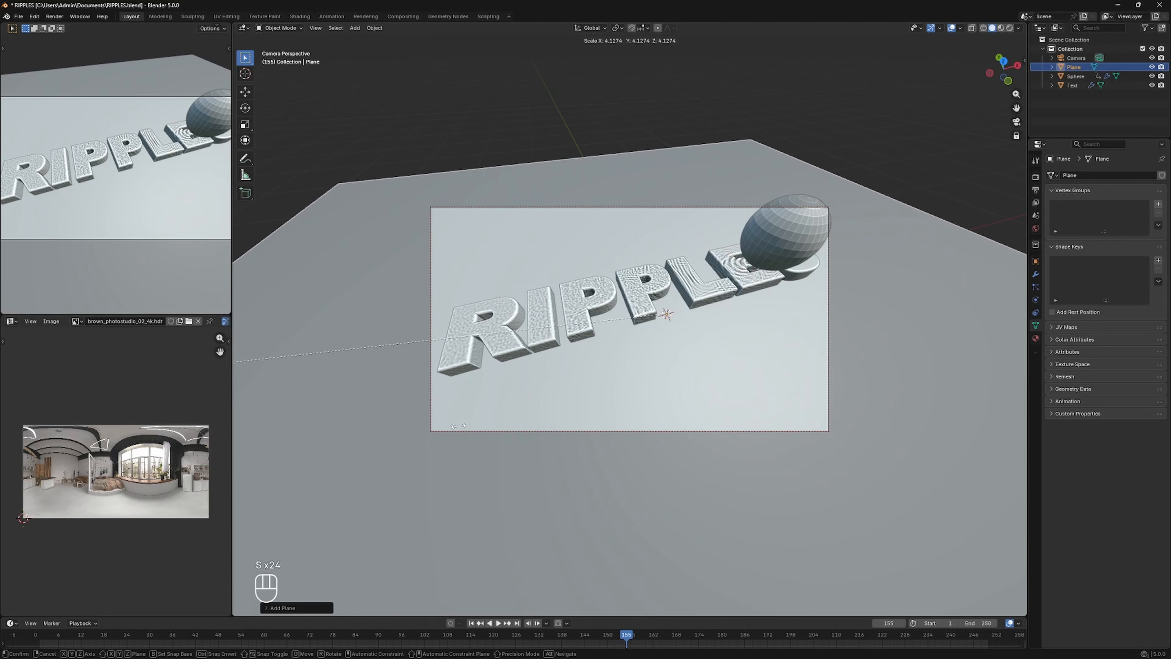
left_click(151, 36)
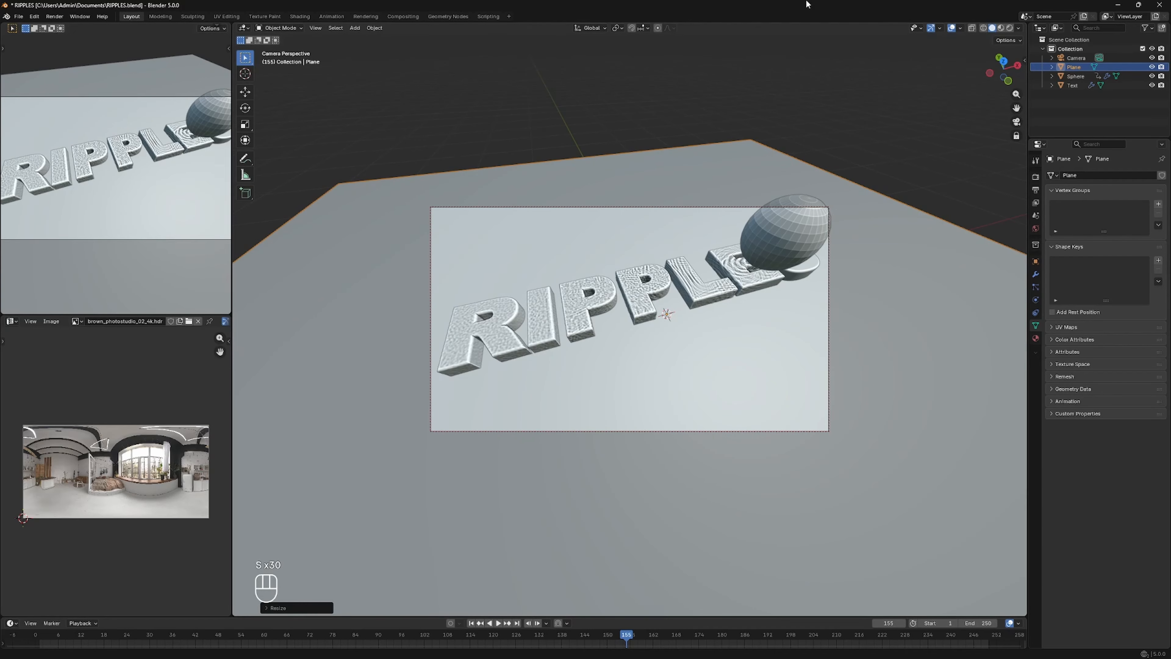
Switch the small camera preview viewport to Rendered shading.
left_click(116, 51)
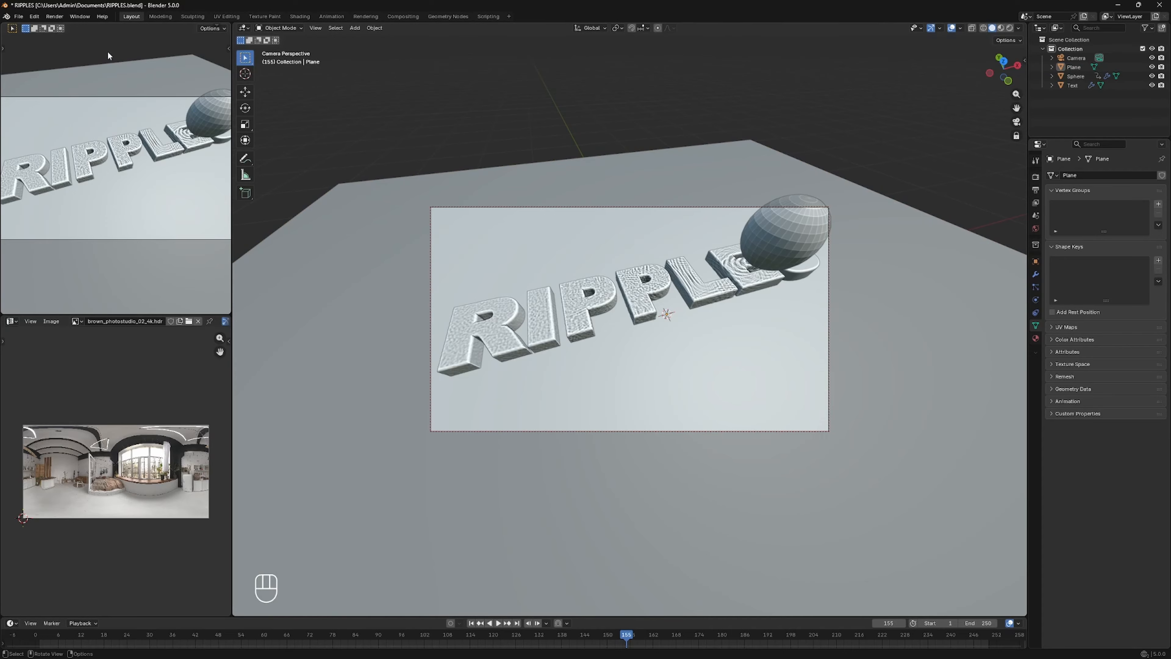
key("z")
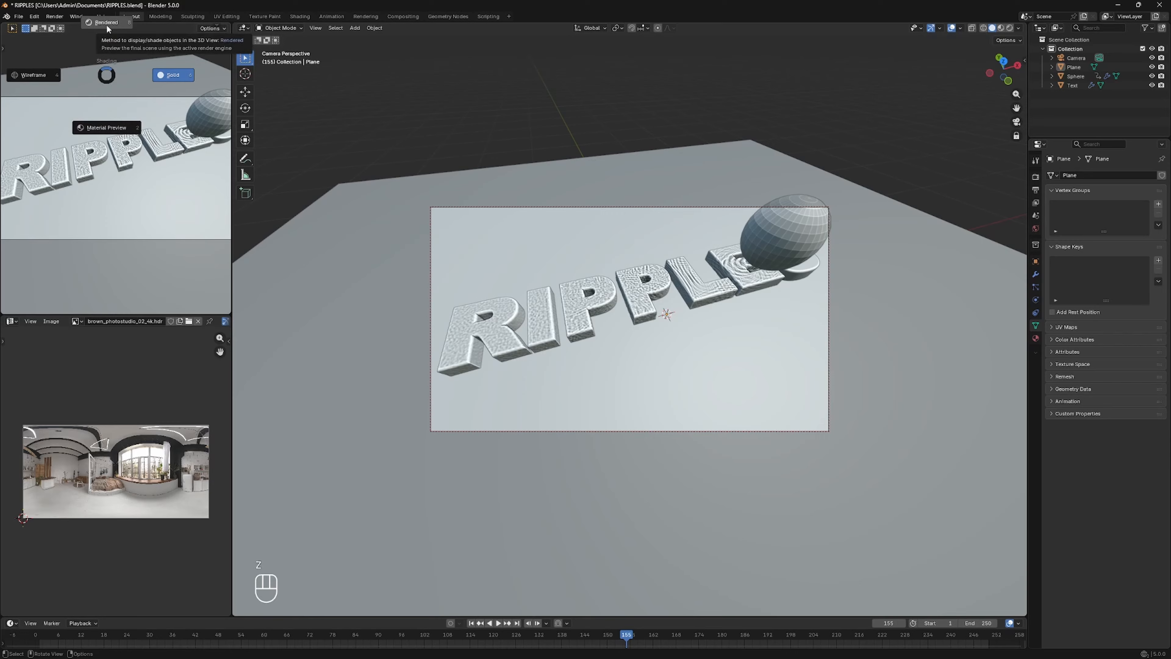
left_click(106, 23)
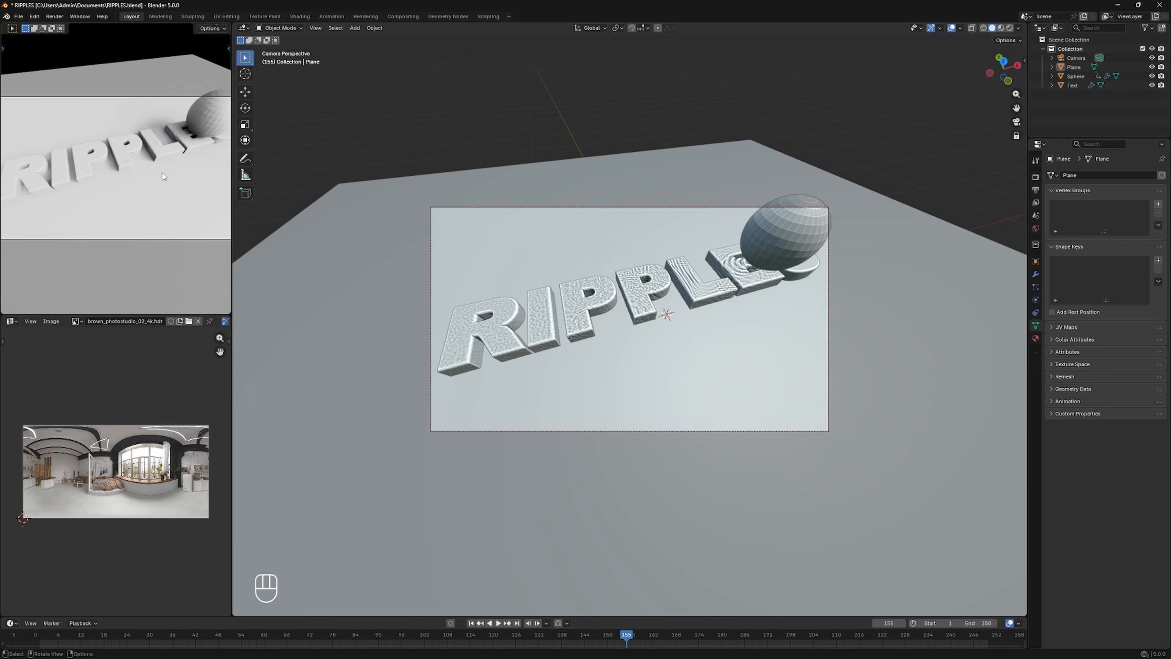
Lower the floor plane along Z by about 0.11 m, and slightly further until it lies just beneath the RIPPLES text.
left_click(678, 368)
key("g")
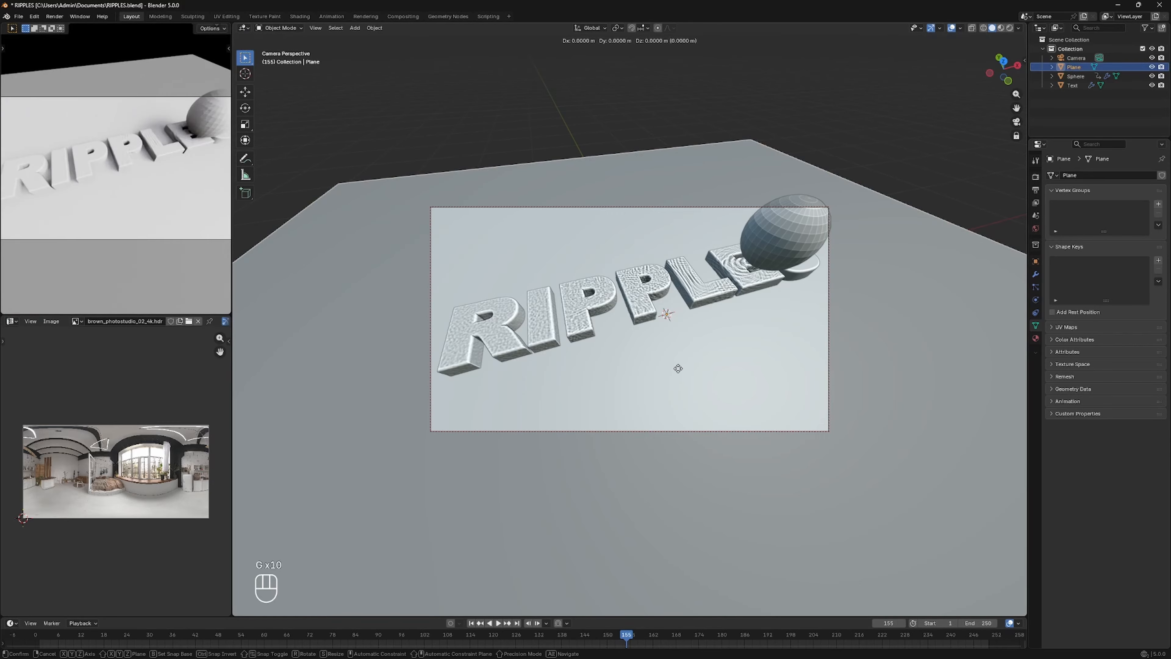
key("z")
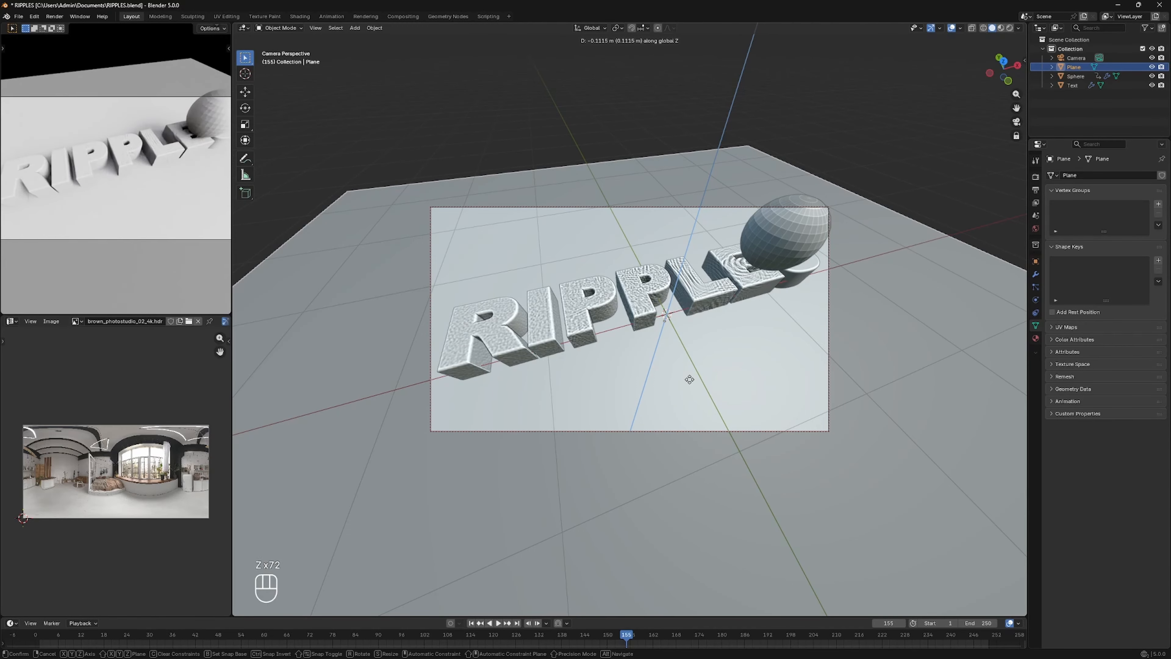
left_click(686, 379)
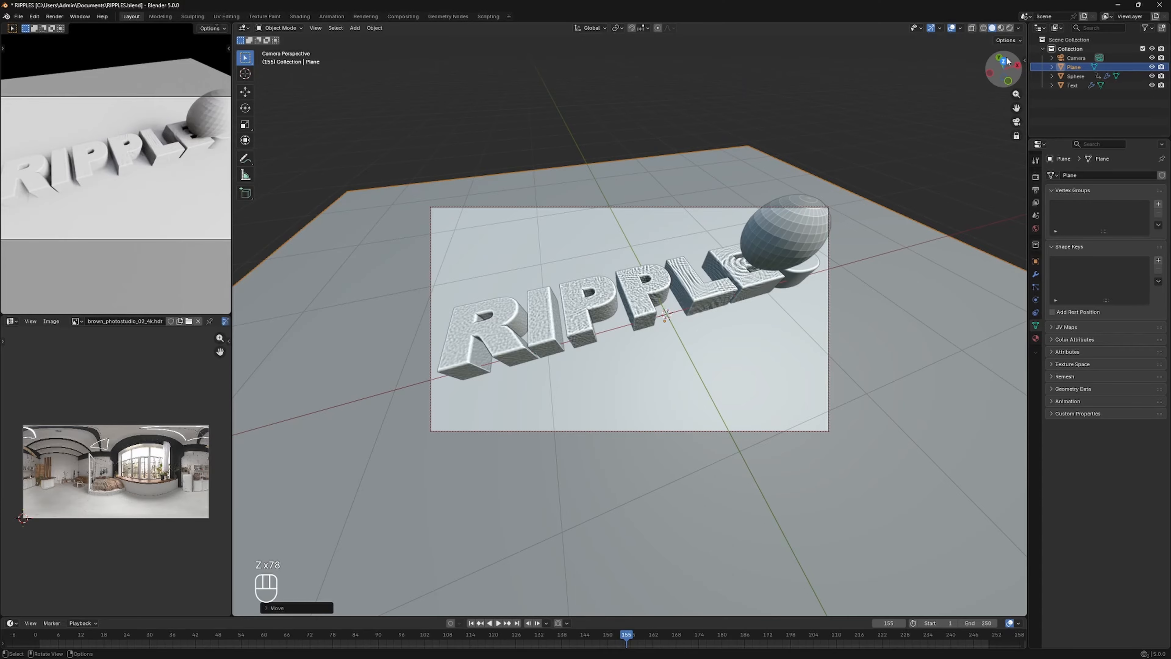
mouse_move(1004, 65)
left_mouse_down()
mouse_move(1004, 110)
mouse_move(1005, 63)
left_mouse_up()
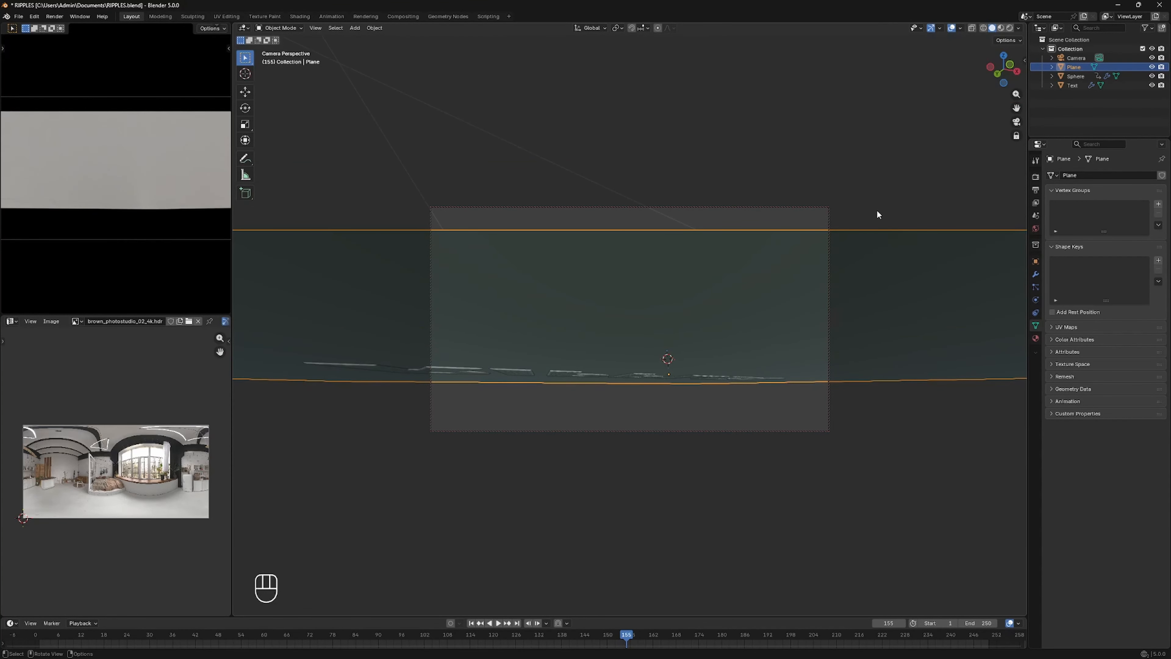
key("g")
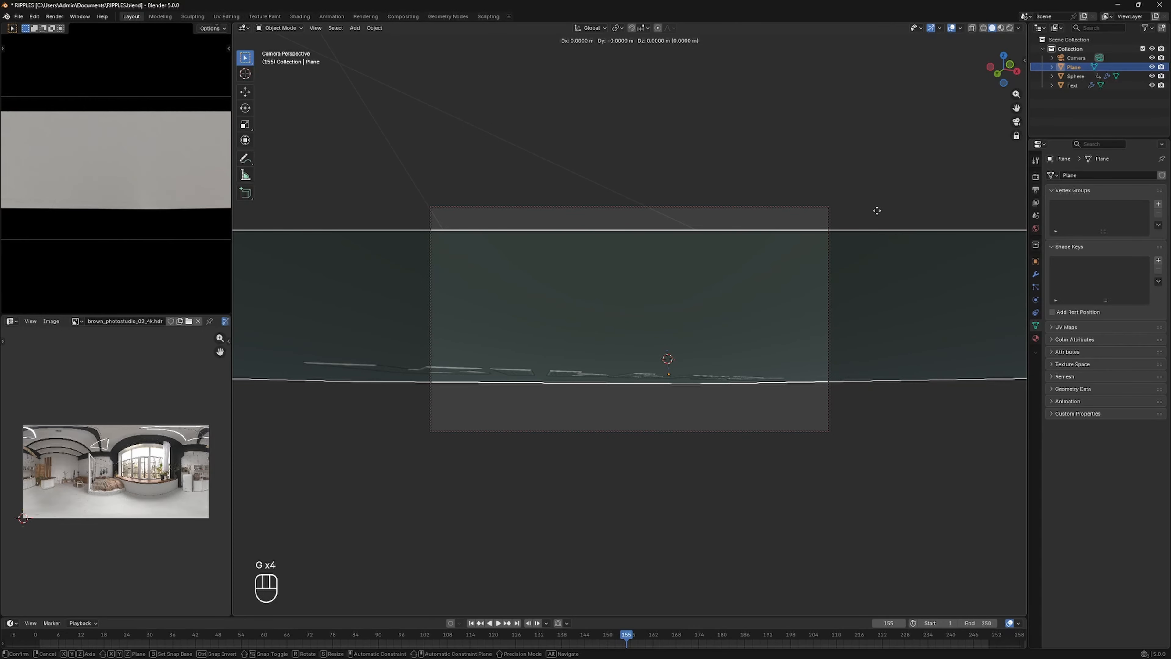
key("z")
left_click(943, 176)
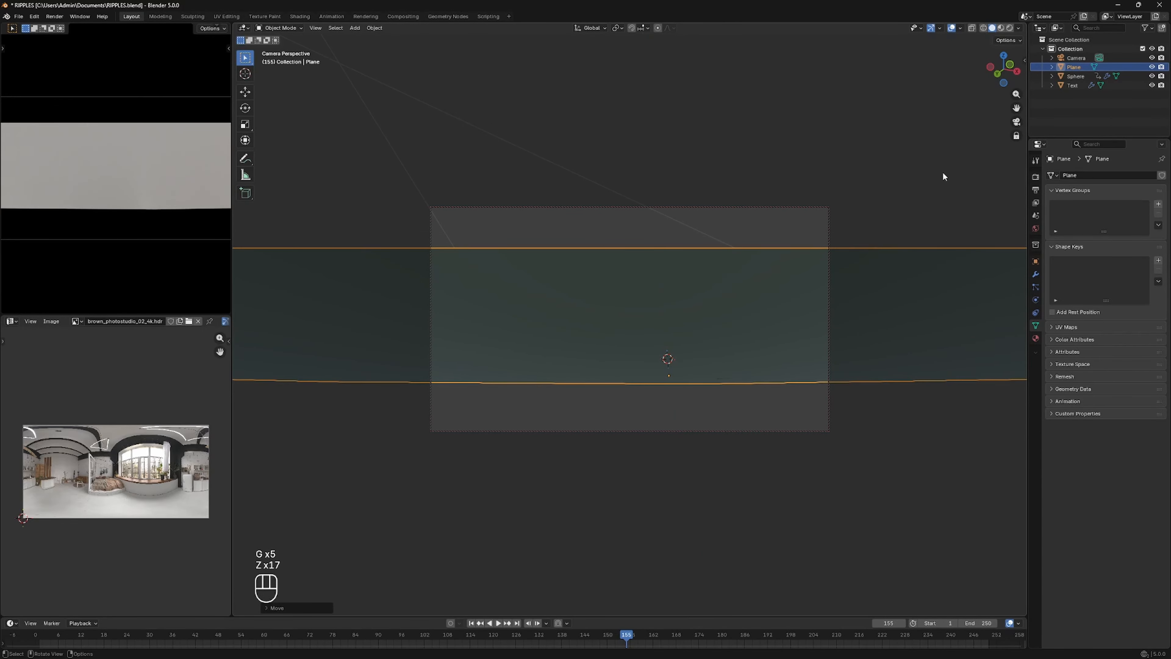
left_click_drag(1003, 69, 1015, 107)
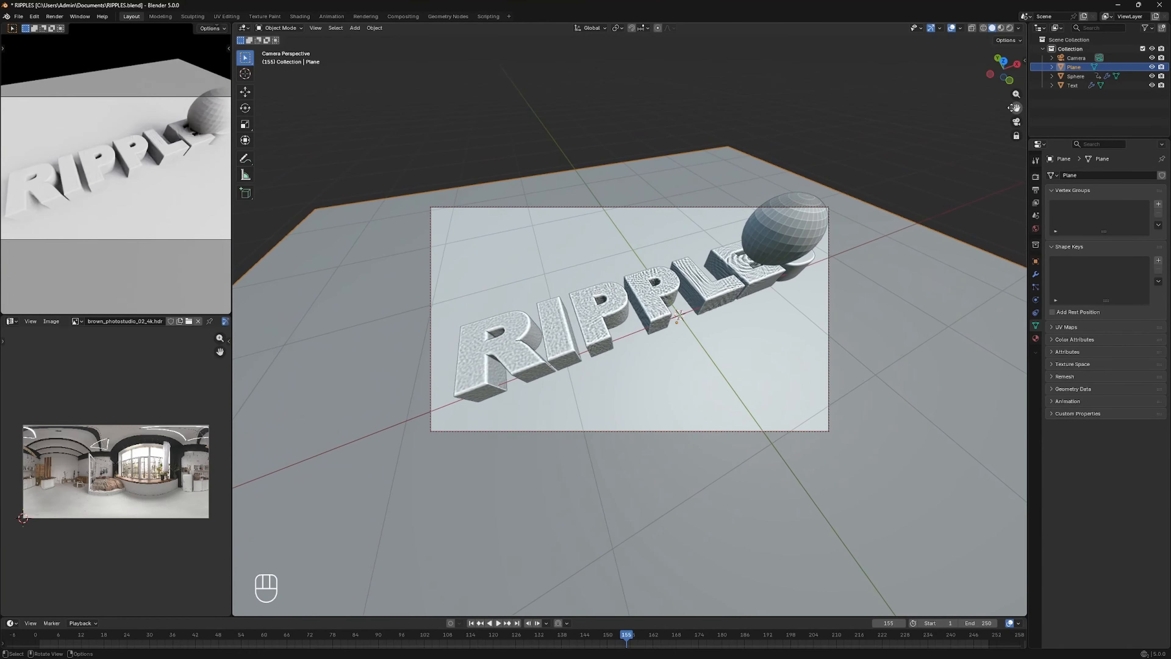
Hide the sphere in the viewport and disable it in renders.
left_click(1151, 76)
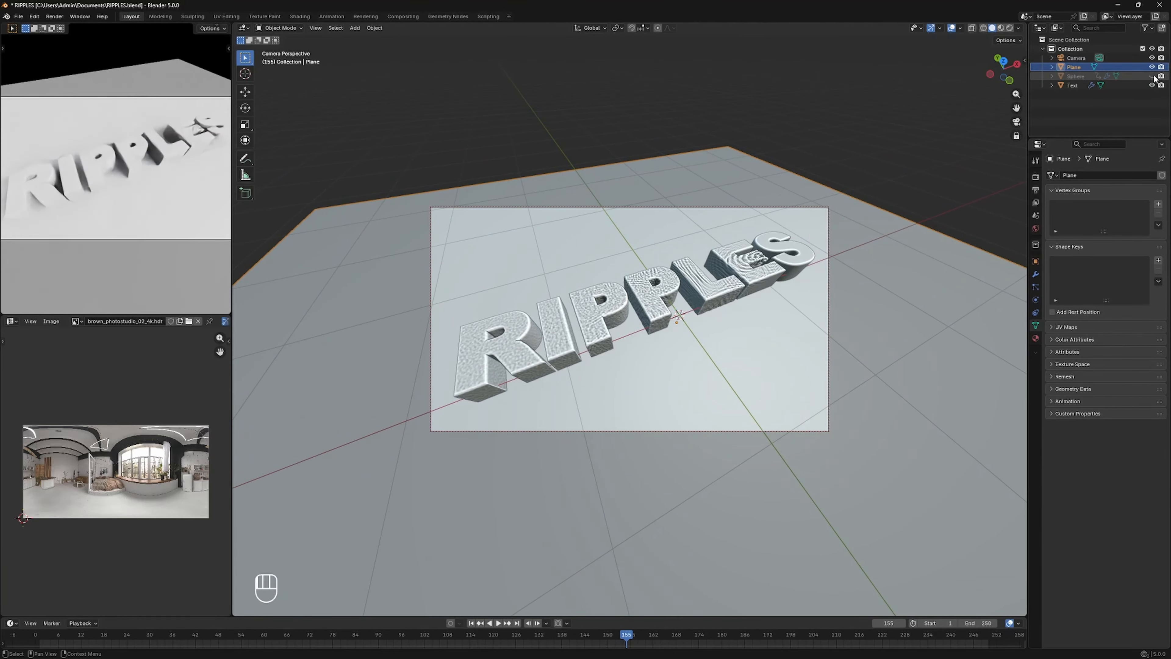
left_click(1161, 76)
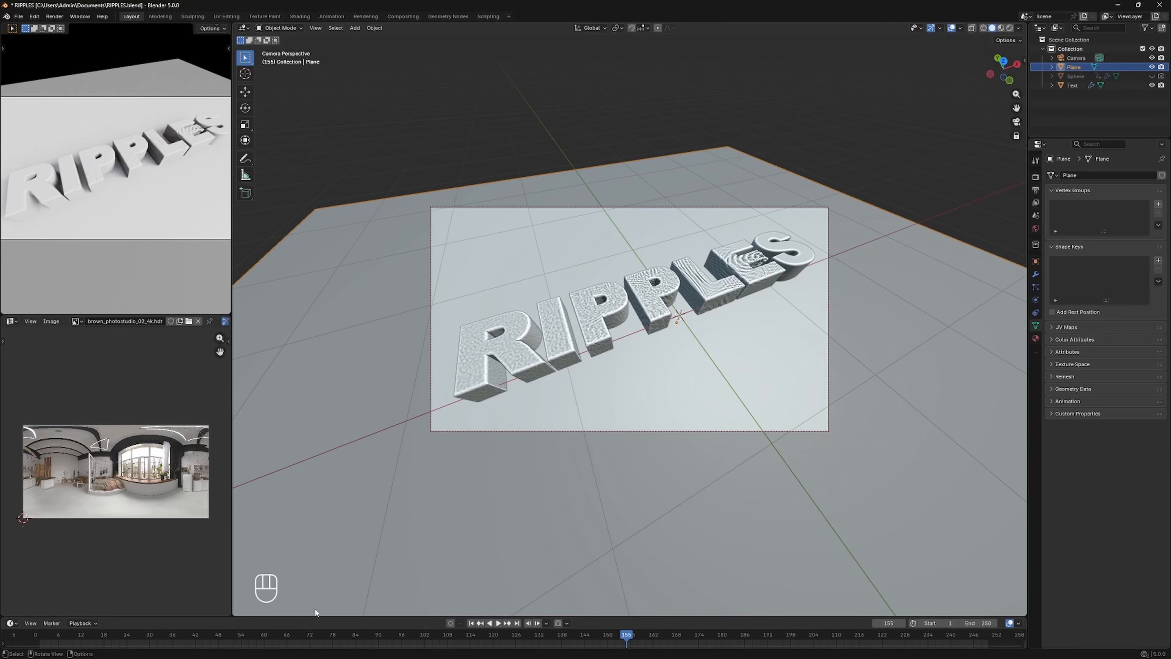
Split off a Shader Editor below the main 3D viewport and create a new material for the floor plane.
right_click(333, 617)
right_click(333, 617)
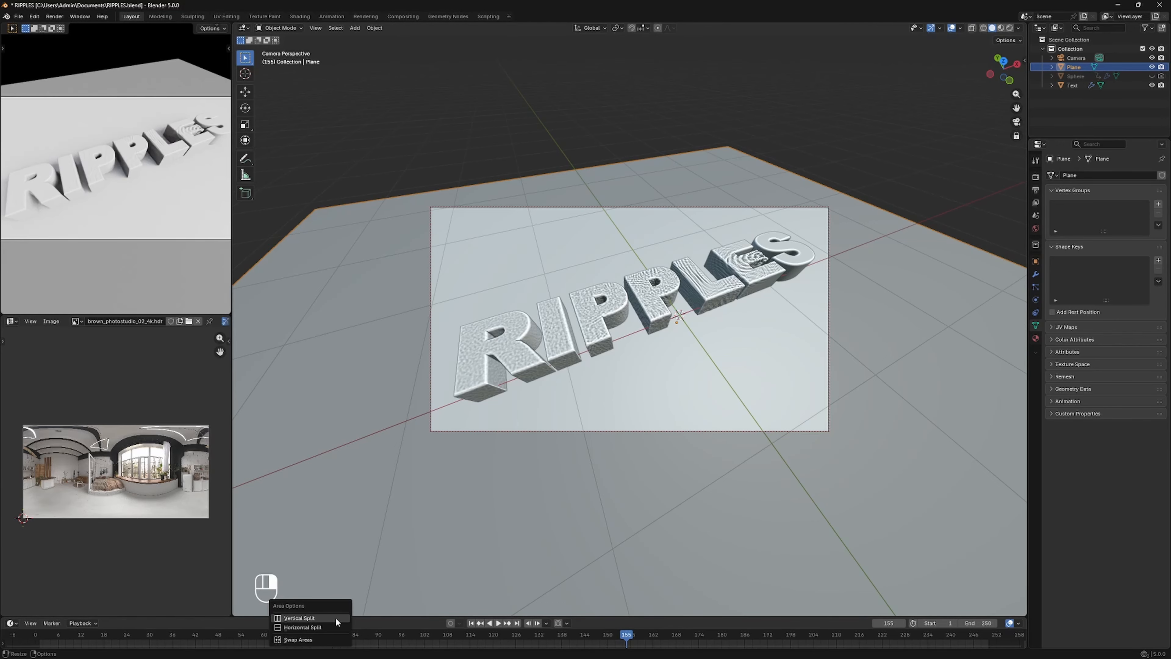
left_click(311, 627)
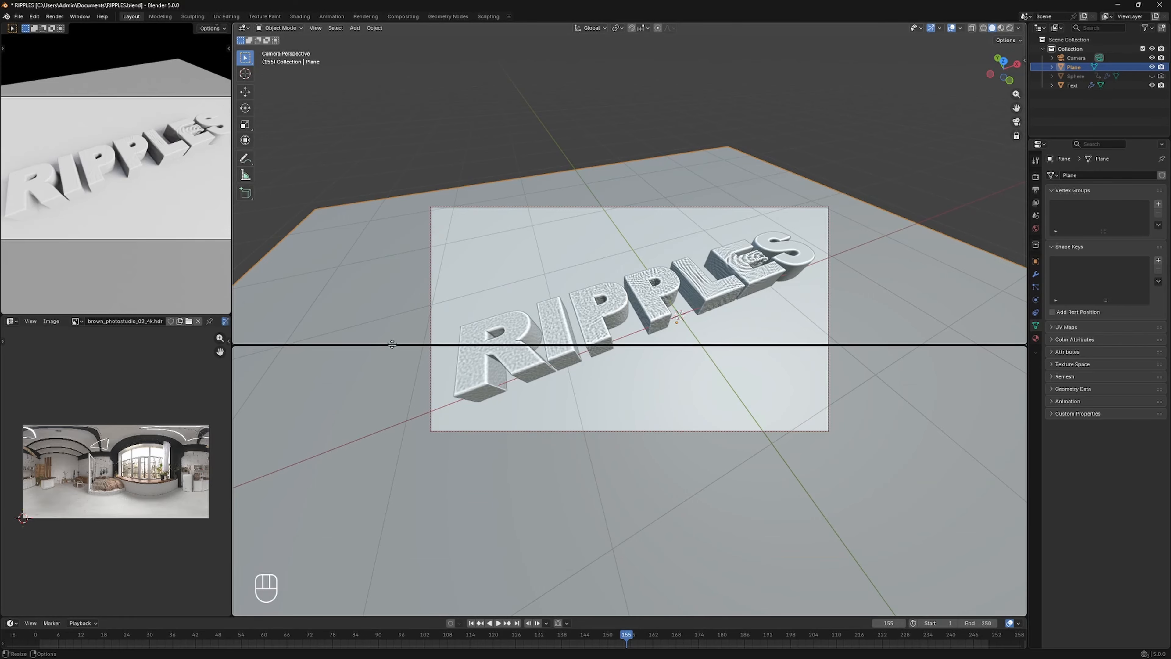
left_click(332, 310)
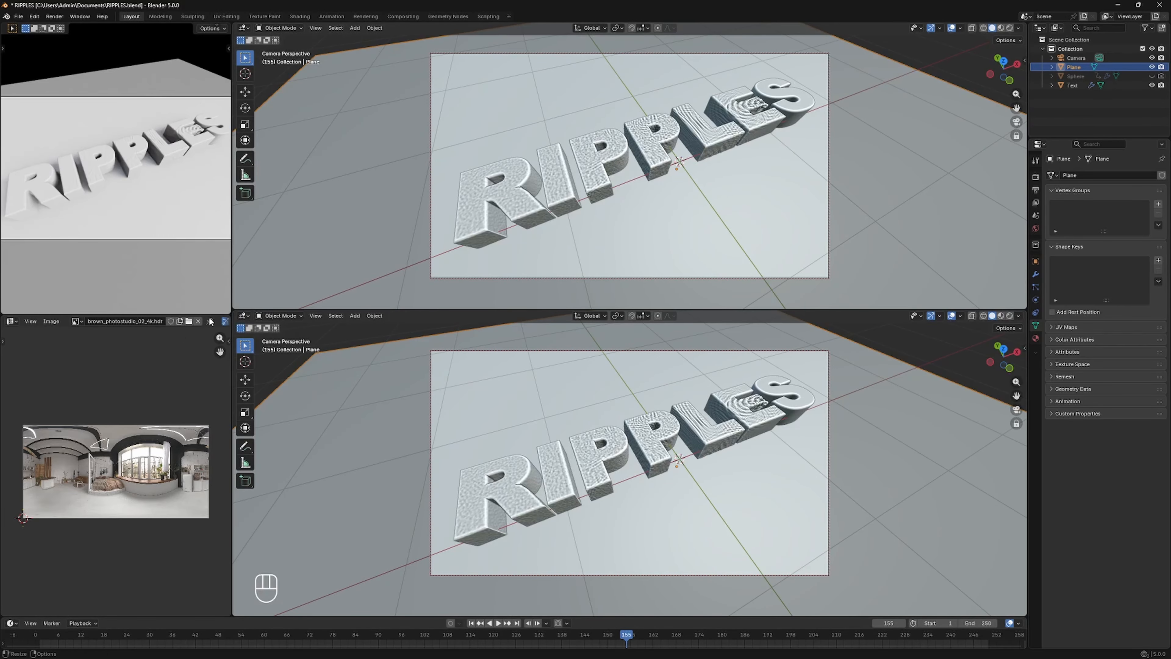
left_click(243, 316)
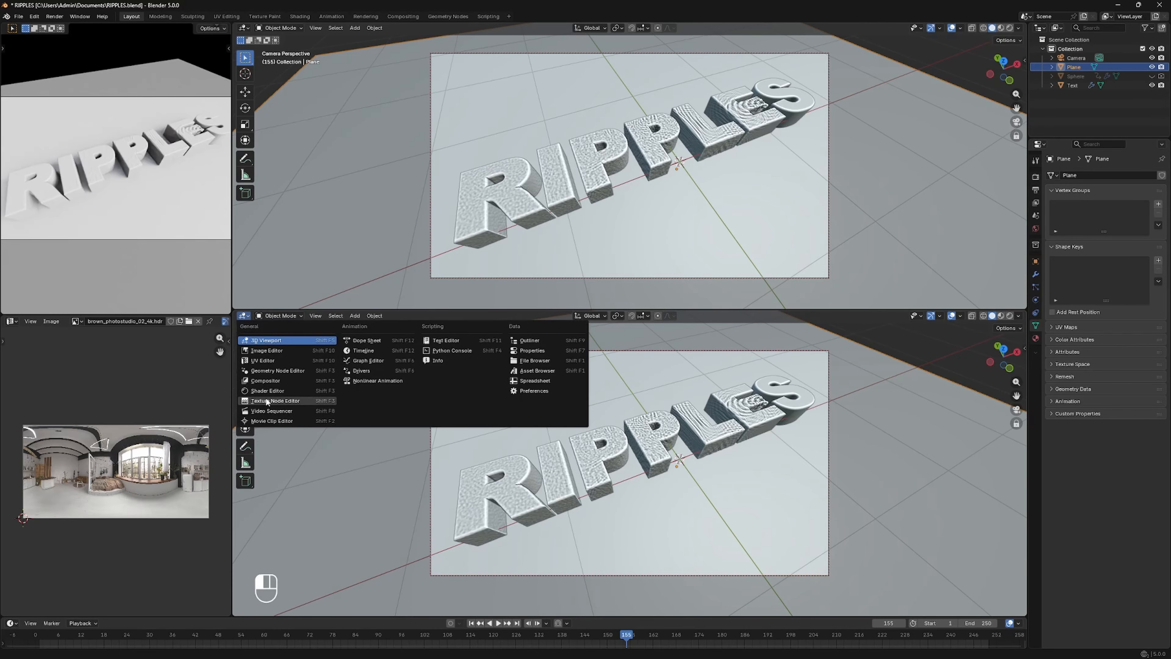
left_click(266, 391)
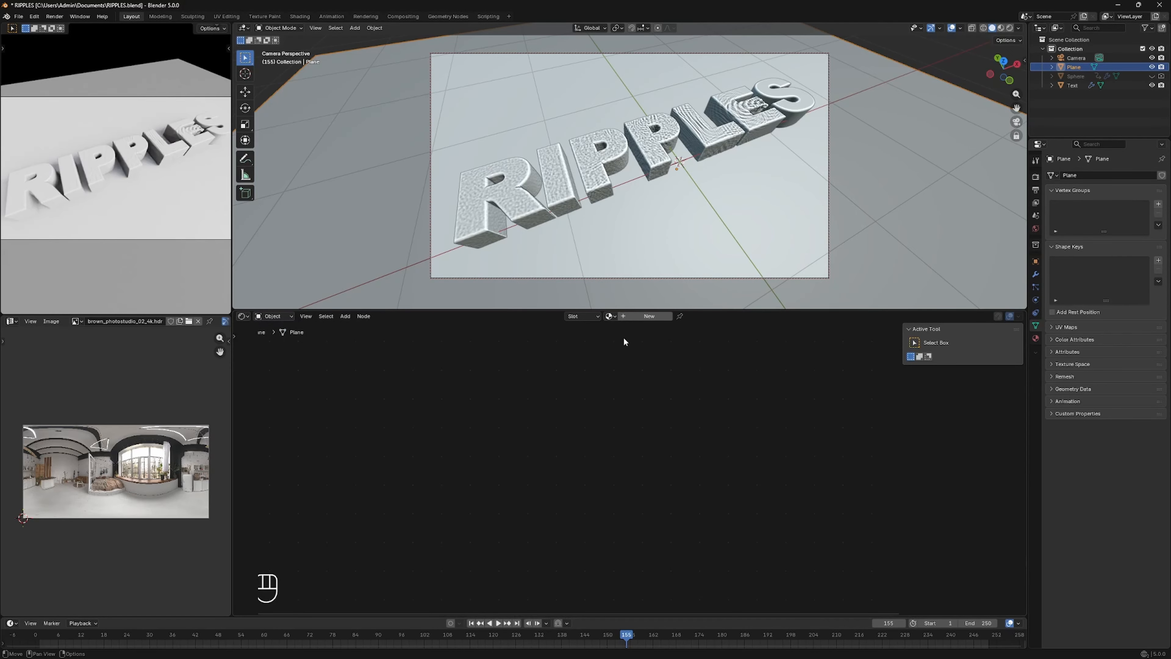
left_click(650, 317)
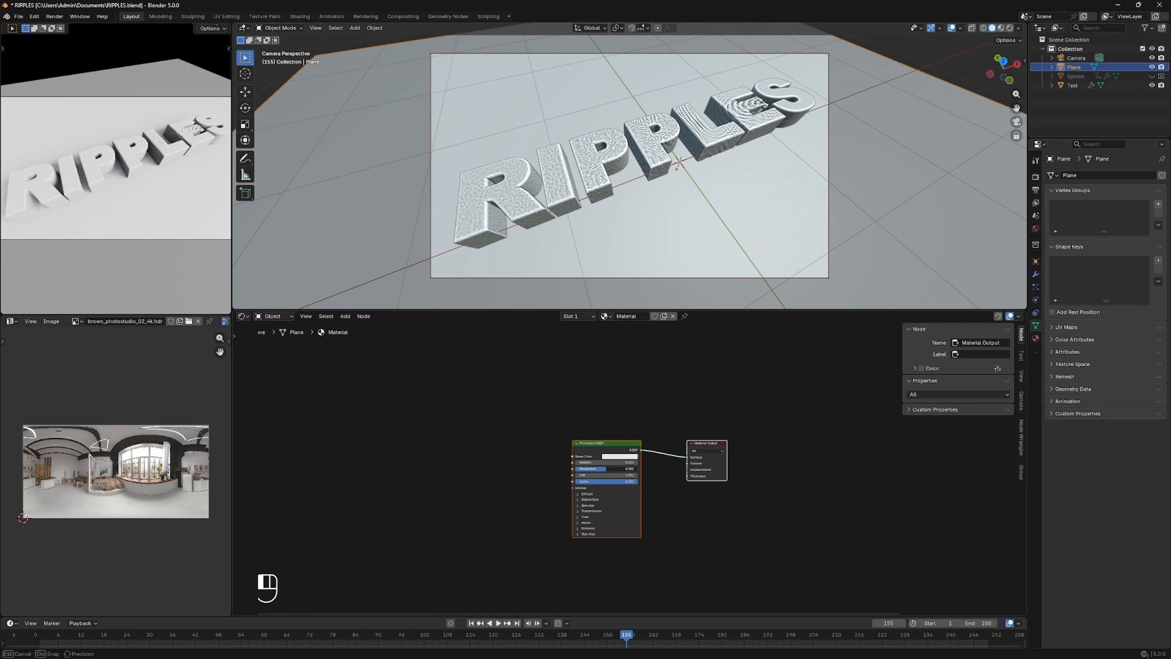
Lower the floor material's roughness to about 0.12 and set its base color to a saturated orange.
left_click_drag(606, 468, 584, 469)
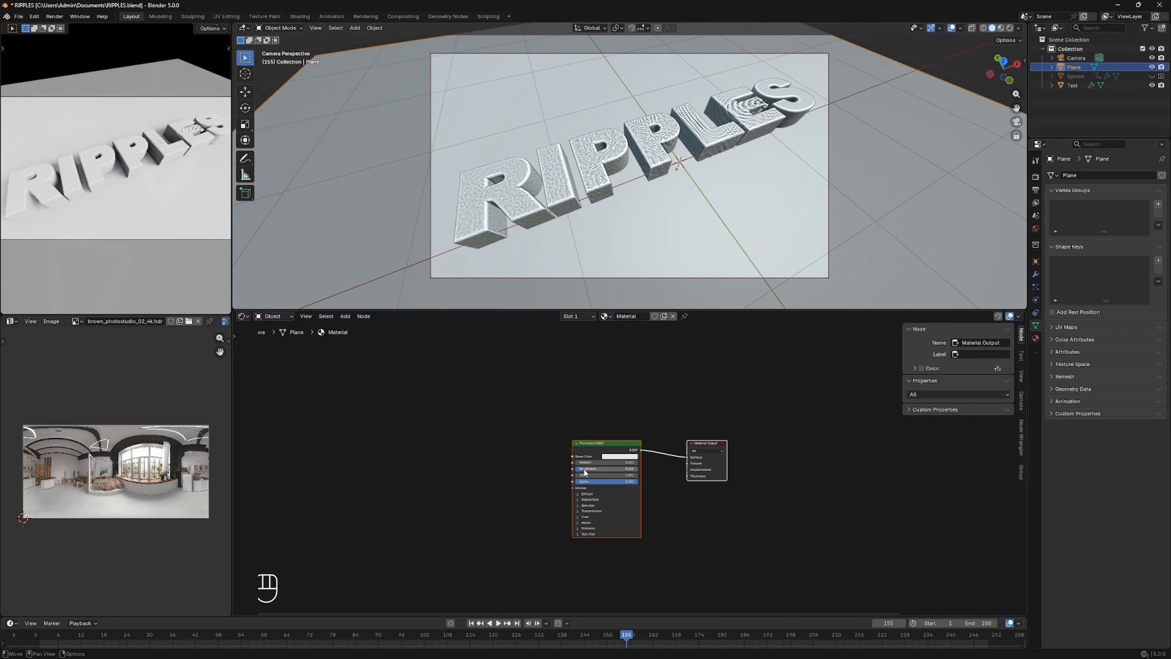
left_click(626, 456)
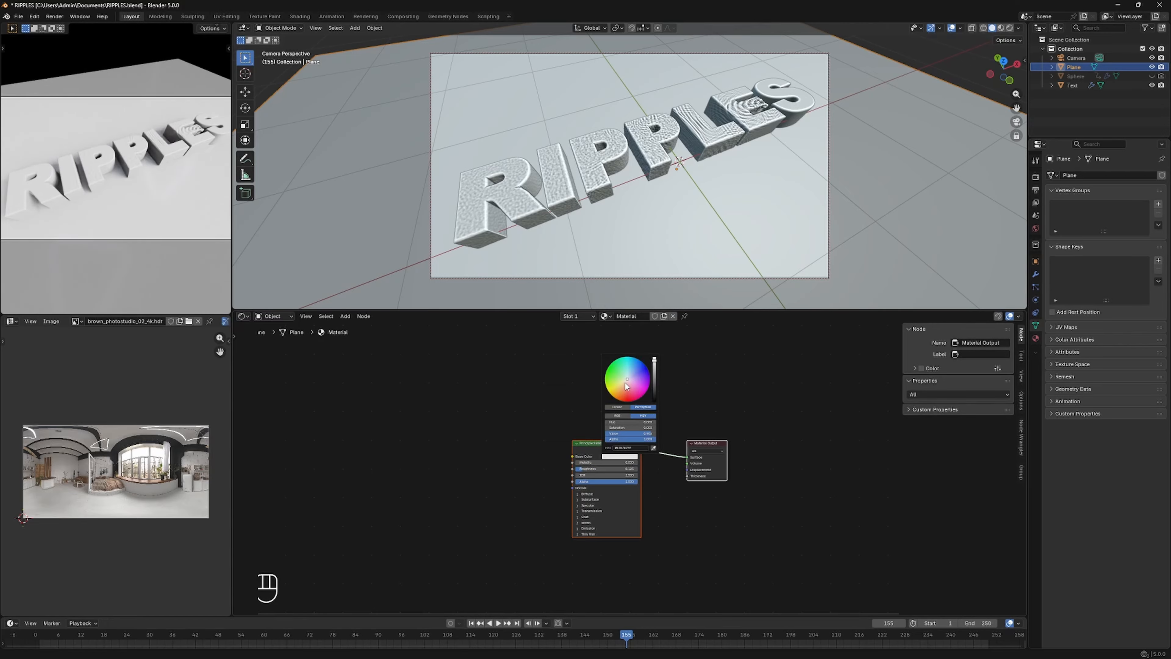
left_click_drag(629, 382, 613, 396)
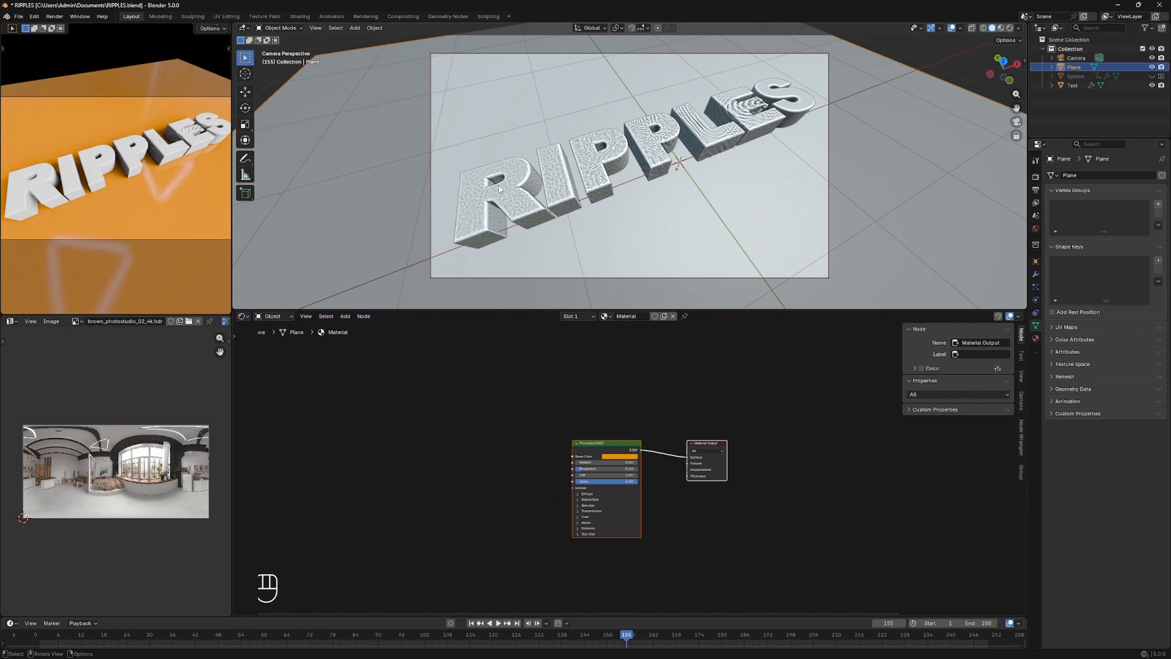
Create a new material for the RIPPLES text and delete its Principled BSDF node.
left_click(522, 196)
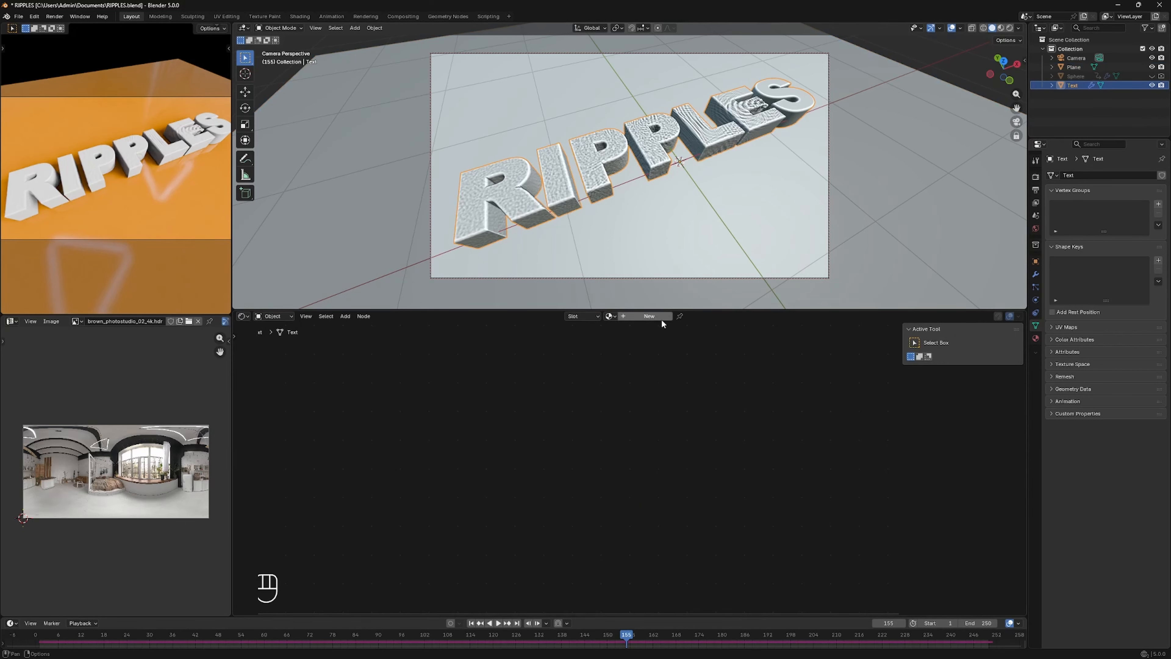
left_click(642, 316)
left_click(584, 458)
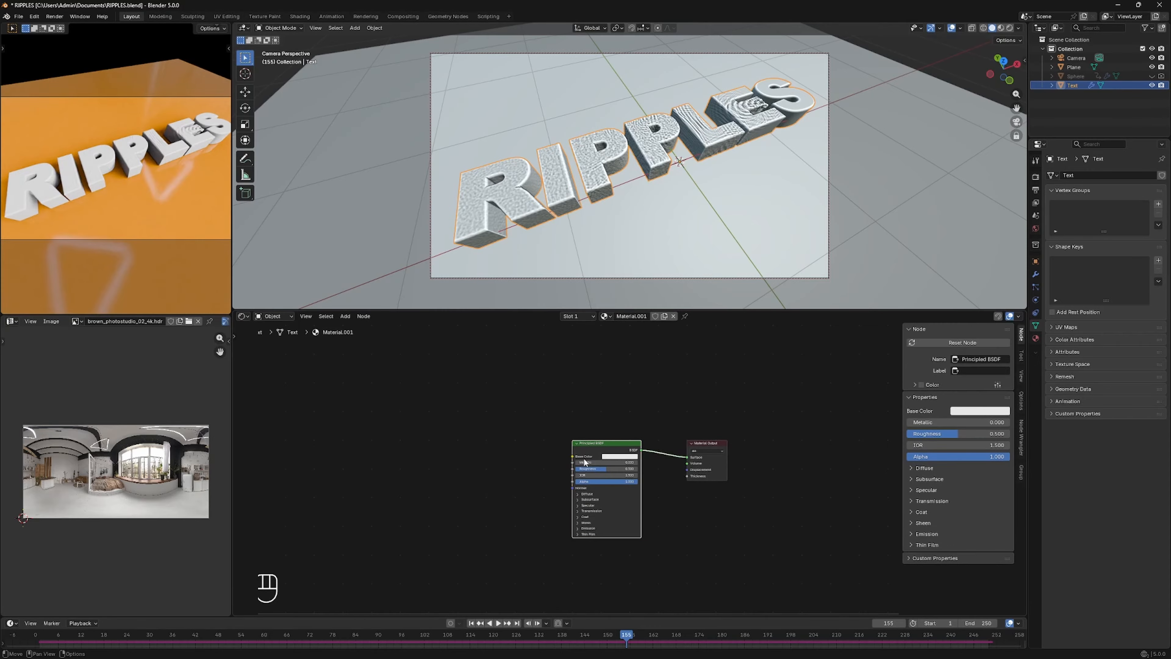
key("x")
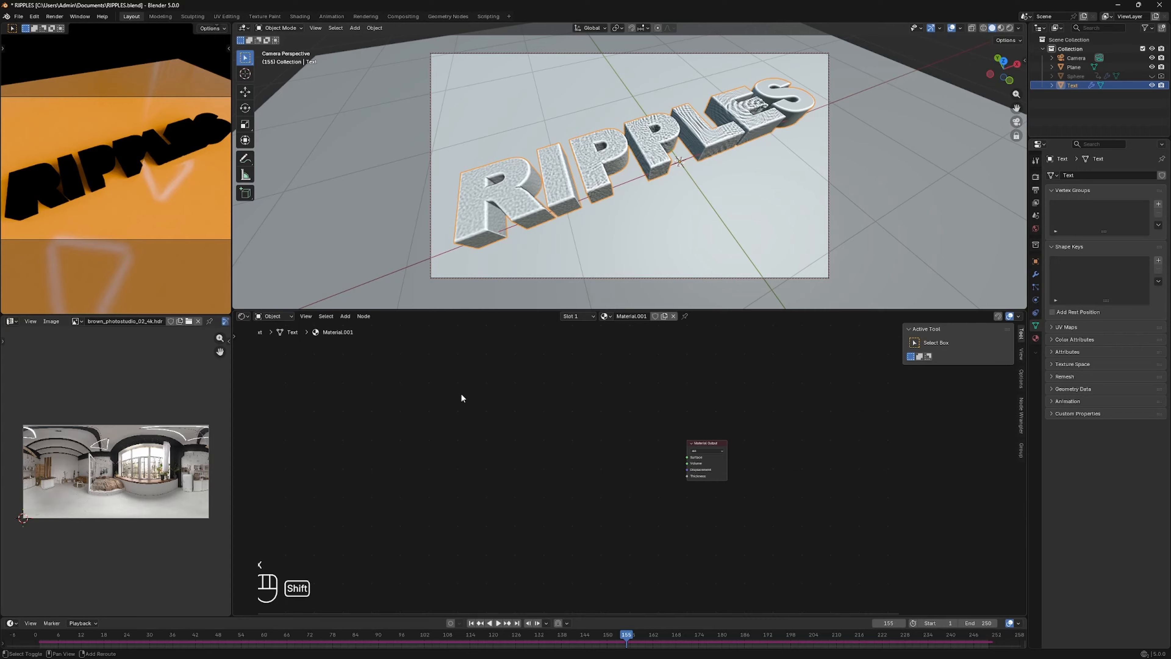
Add a Glass BSDF node to the text's material and connect it to the Material Output's Surface input.
key("shift+a")
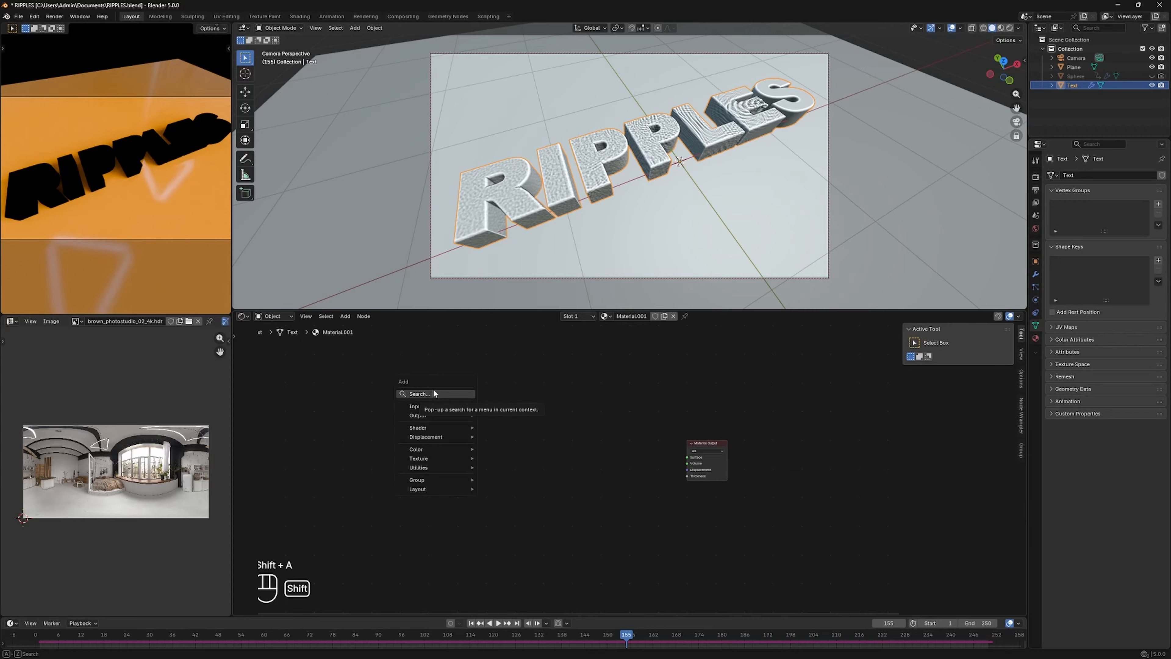
left_click(439, 393)
type("aaaa")
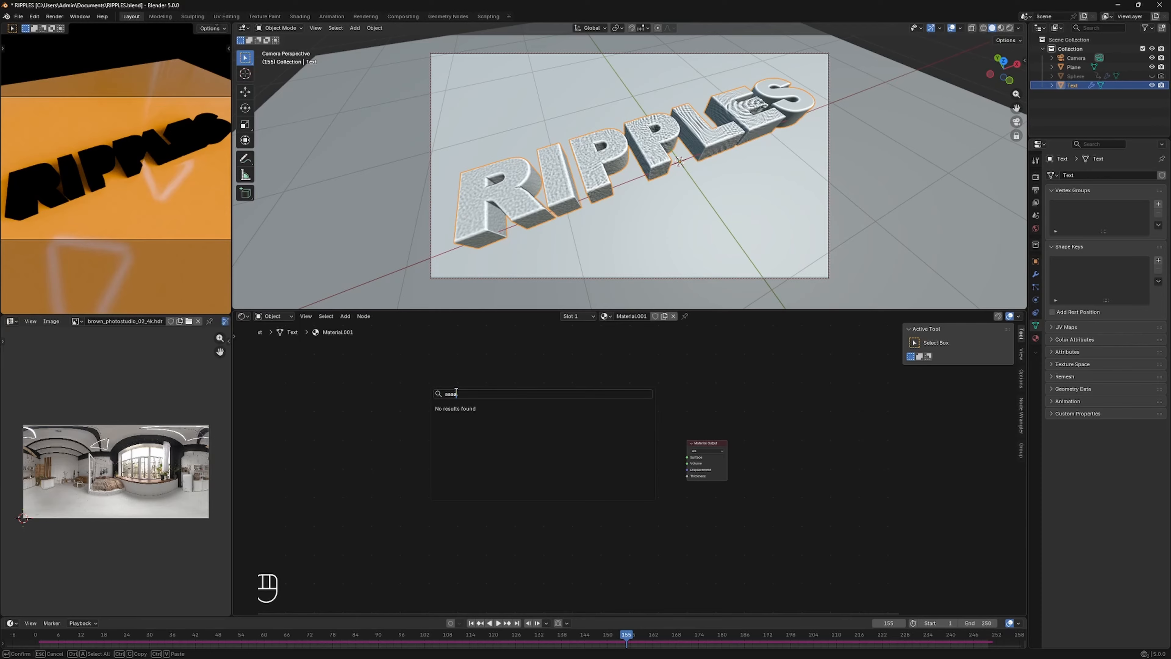
key("BackSpace")
key("BackSpace")
key("BackSpace")
key("BackSpace")
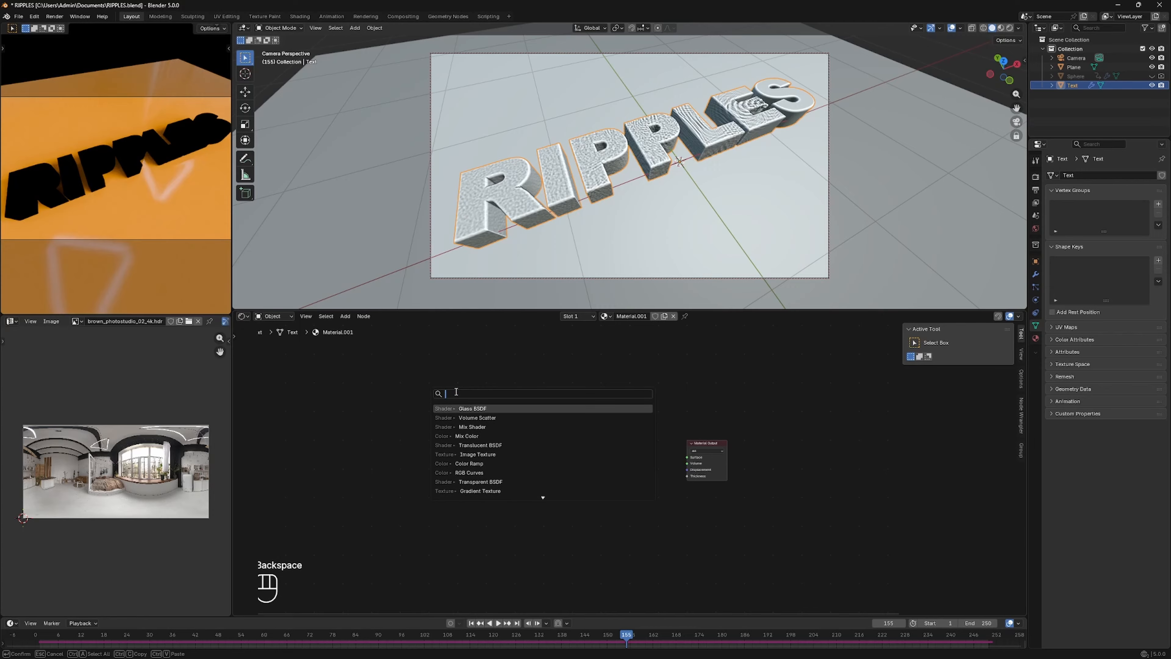
type("GL")
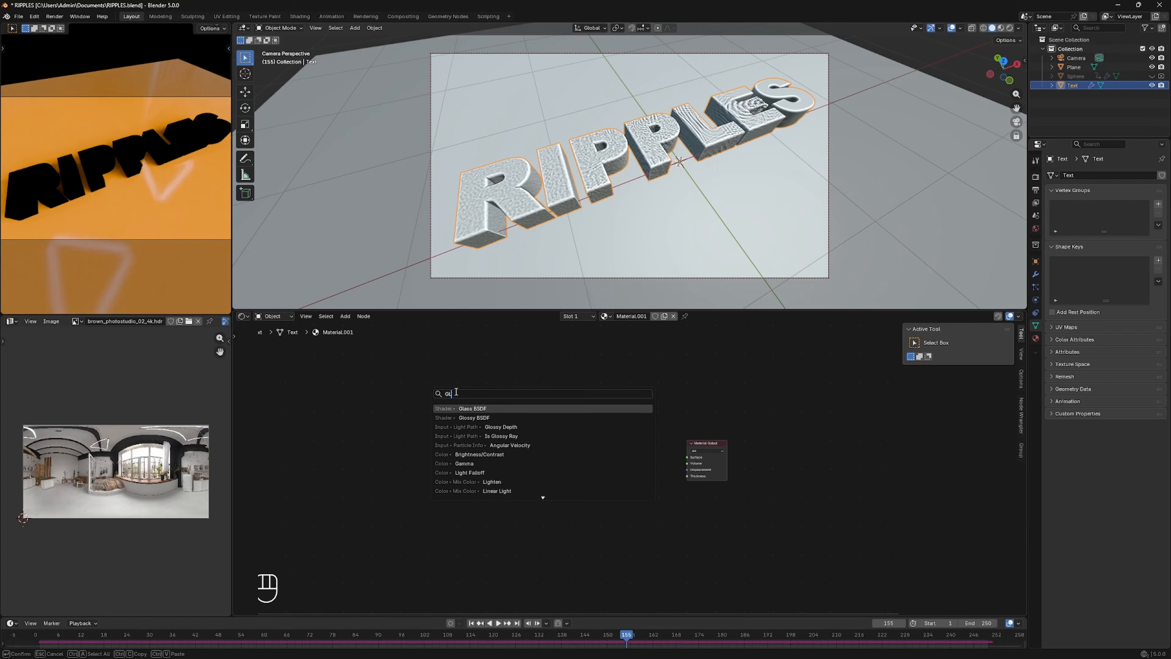
type("ASS")
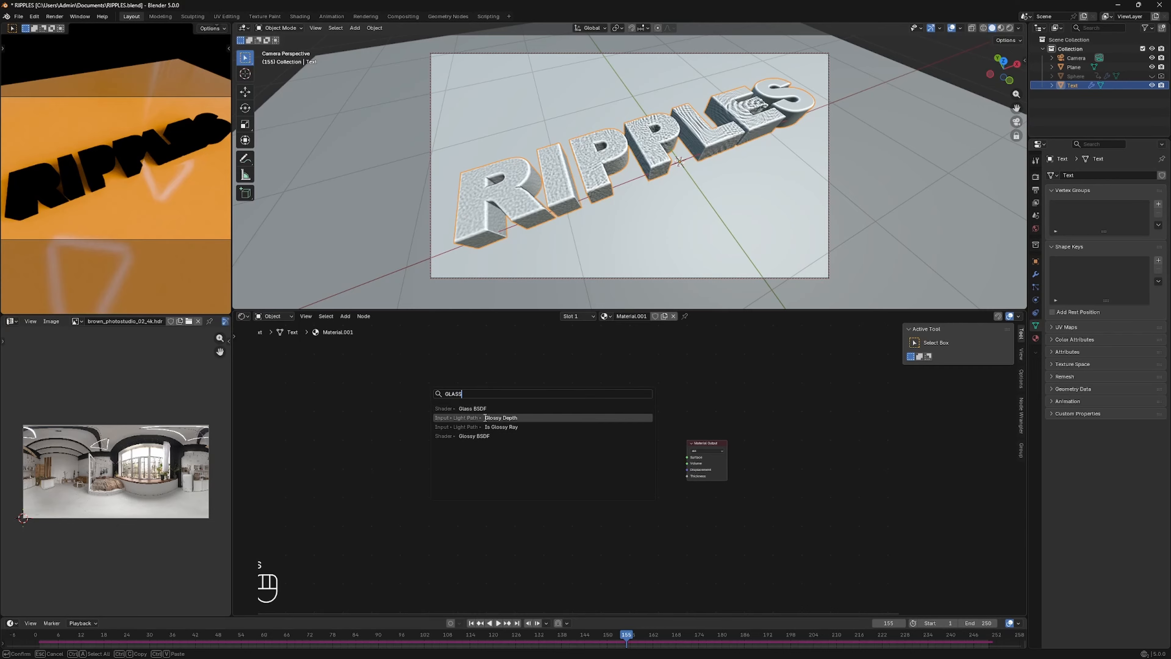
left_click(487, 409)
left_click(478, 438)
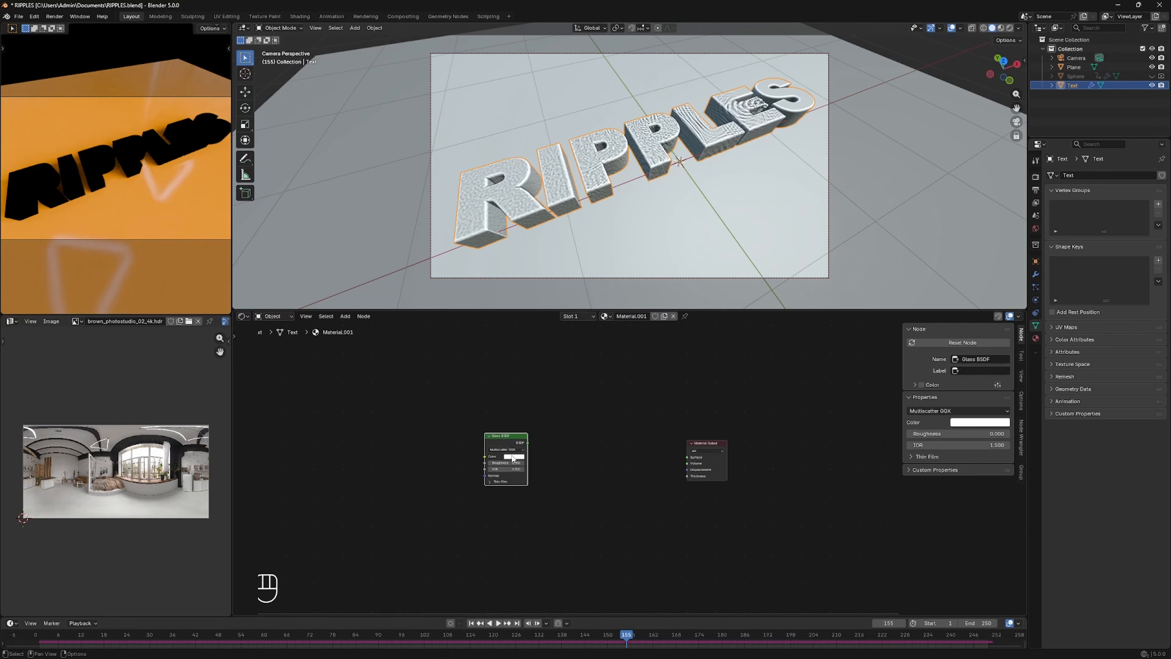
left_click_drag(527, 442, 687, 456)
Set the Glass BSDF's roughness to 0.100 and its IOR to 1.333.
scroll(515, 508, "up", 2)
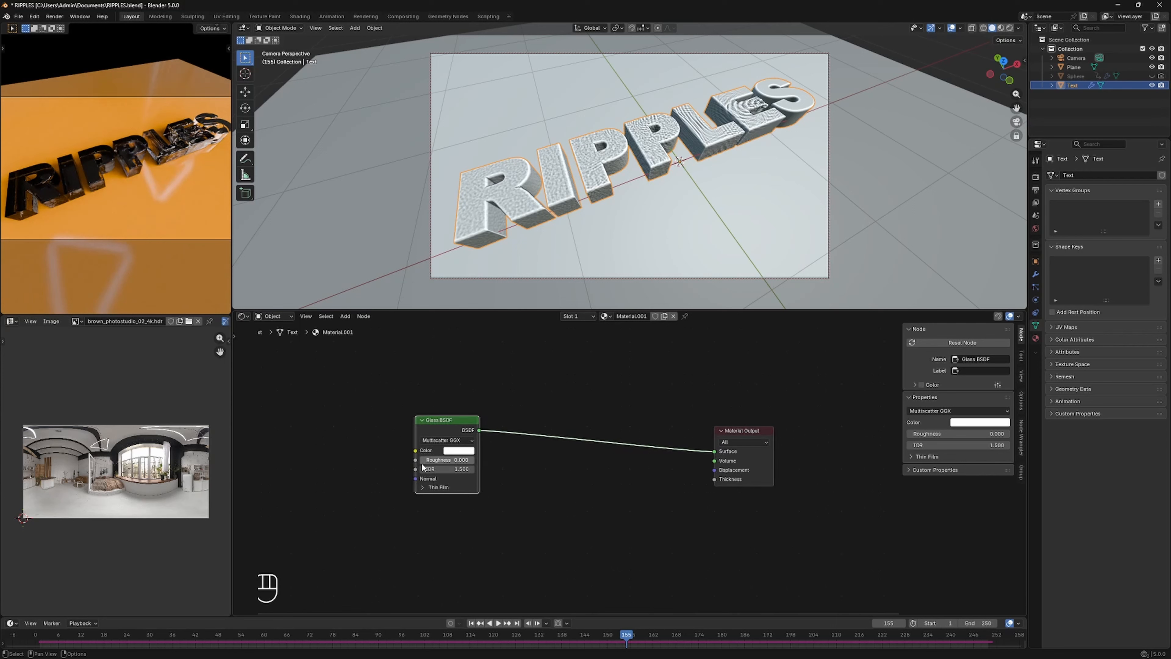
left_click_drag(422, 461, 427, 461)
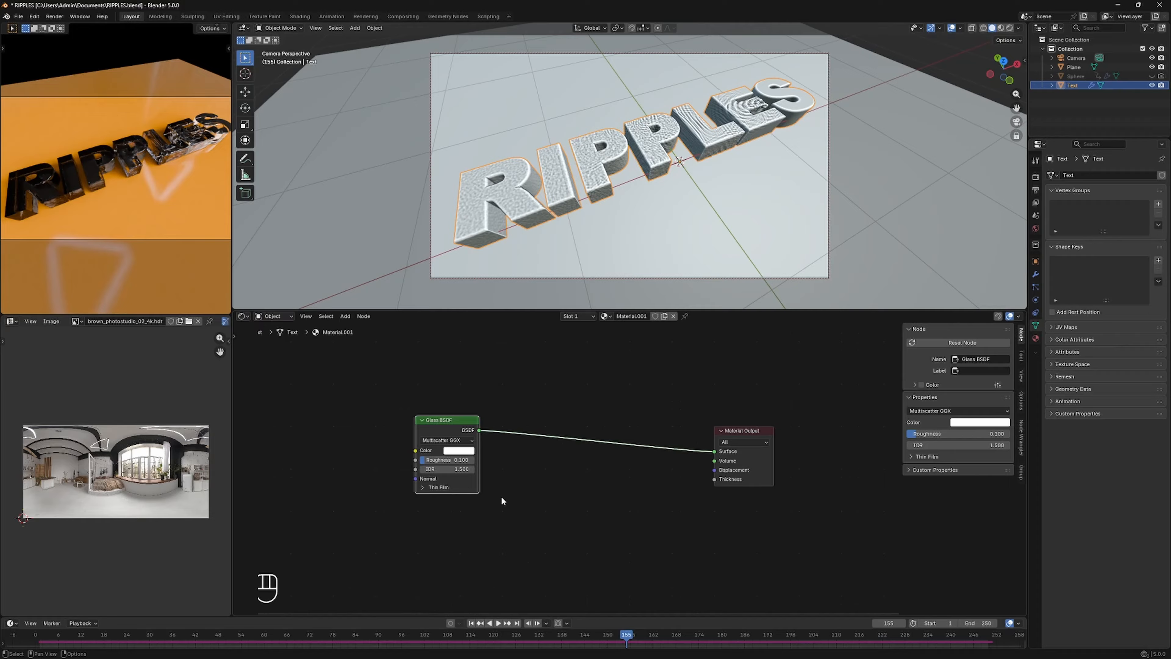
left_click(453, 469)
type("1.333")
key("Return")
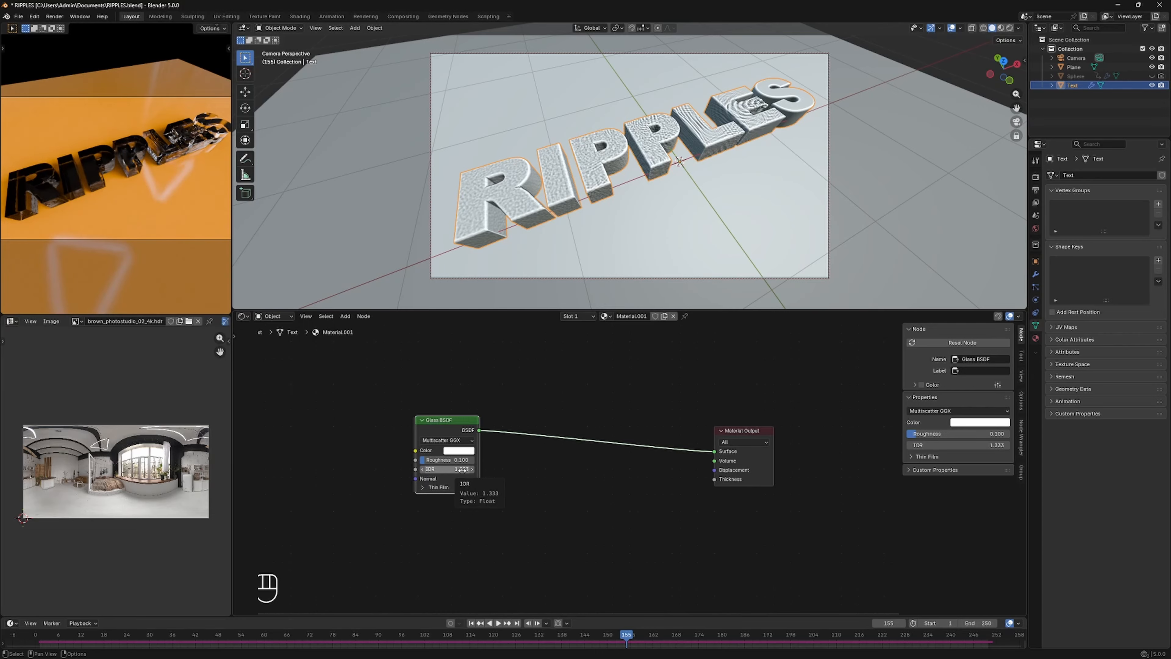
Tint the text's glass color a light blue, about #CBDFFF.
left_click(459, 450)
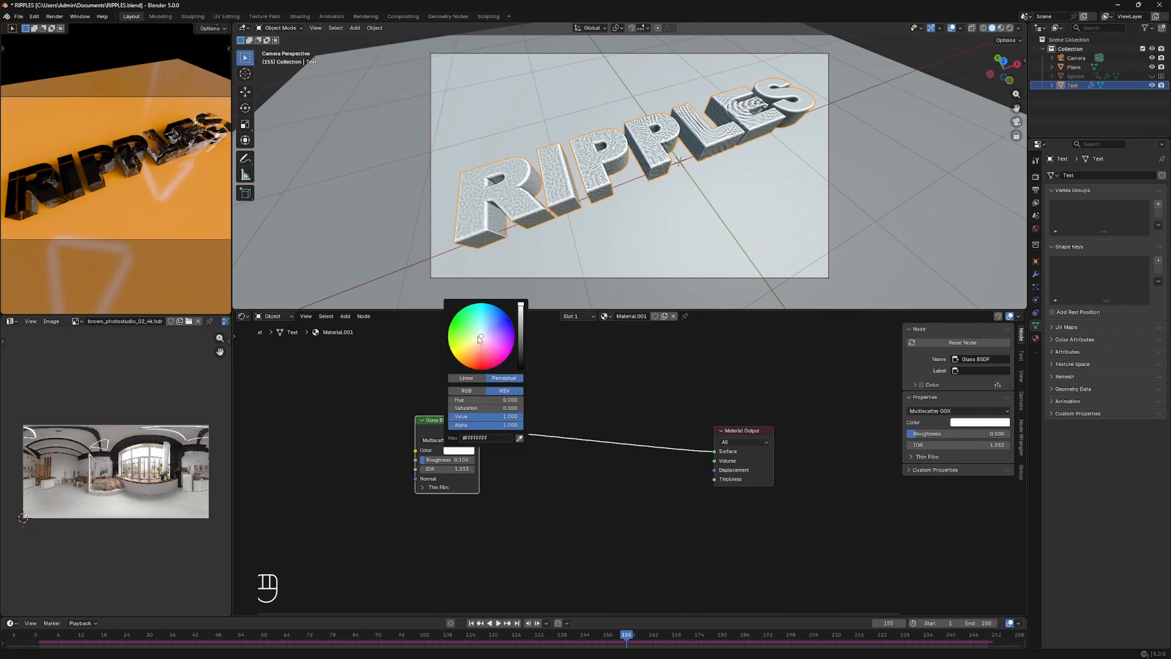
left_click_drag(482, 339, 485, 331)
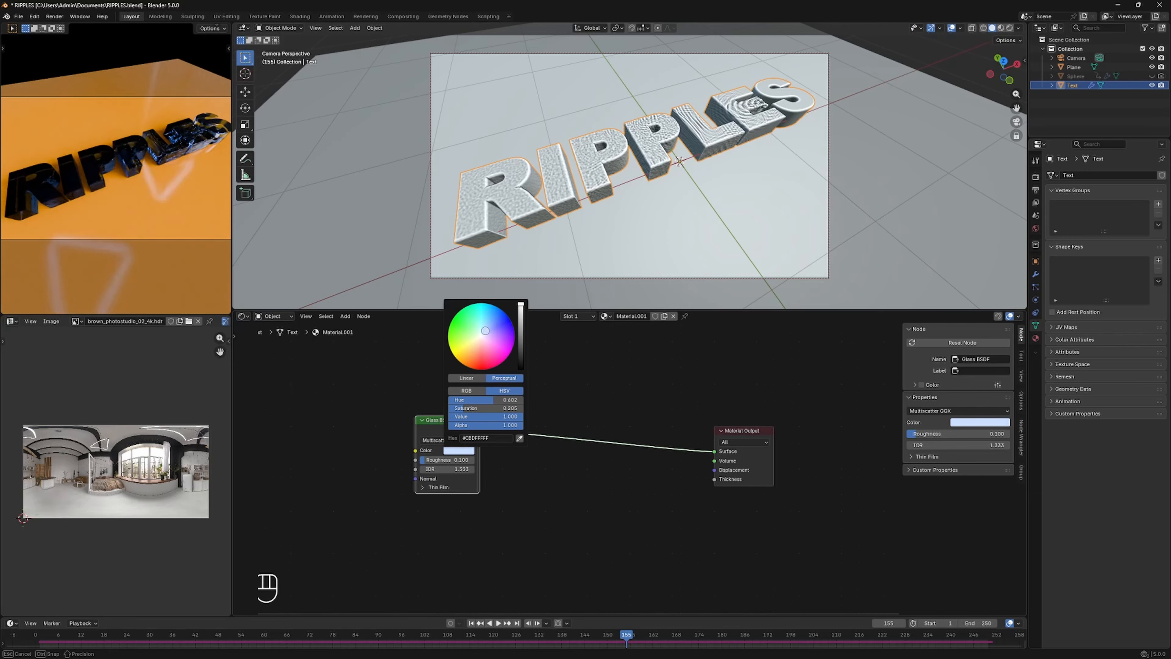
left_click_drag(485, 330, 485, 330)
Add an area light to the scene.
left_click(354, 28)
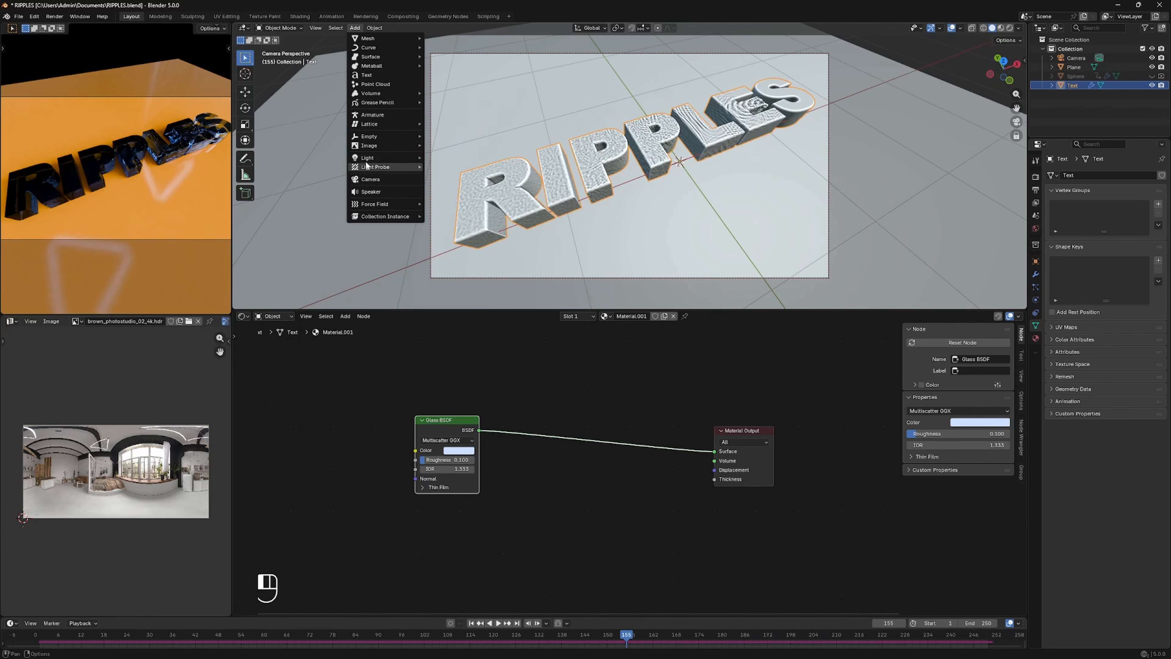
mouse_move(369, 161)
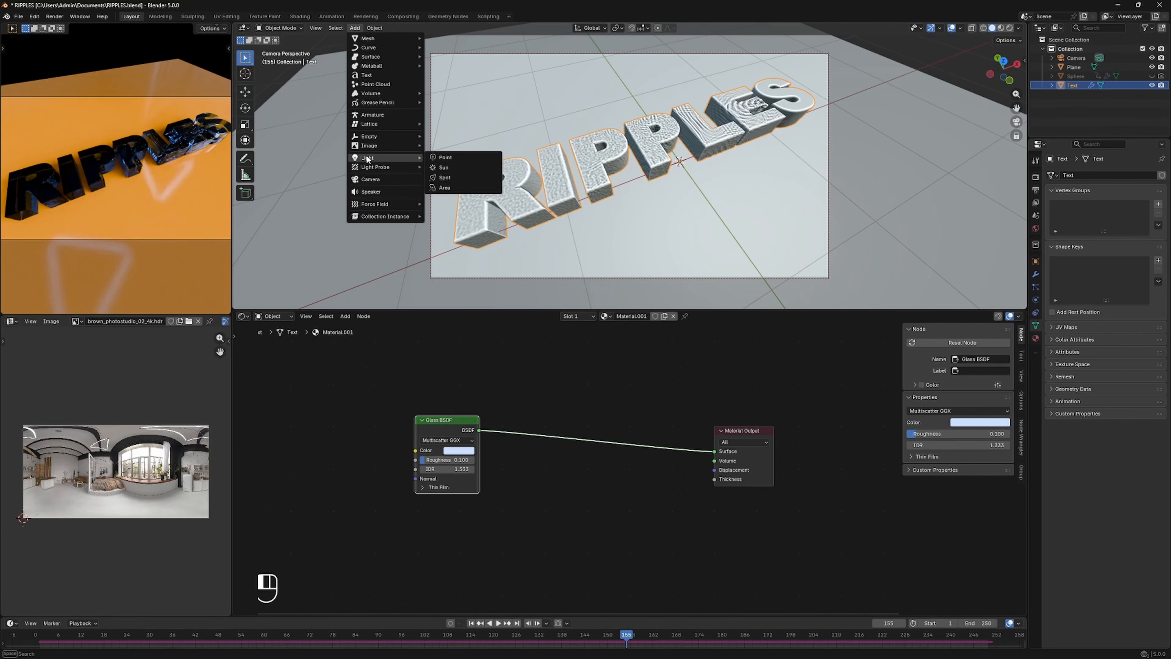
left_click(445, 188)
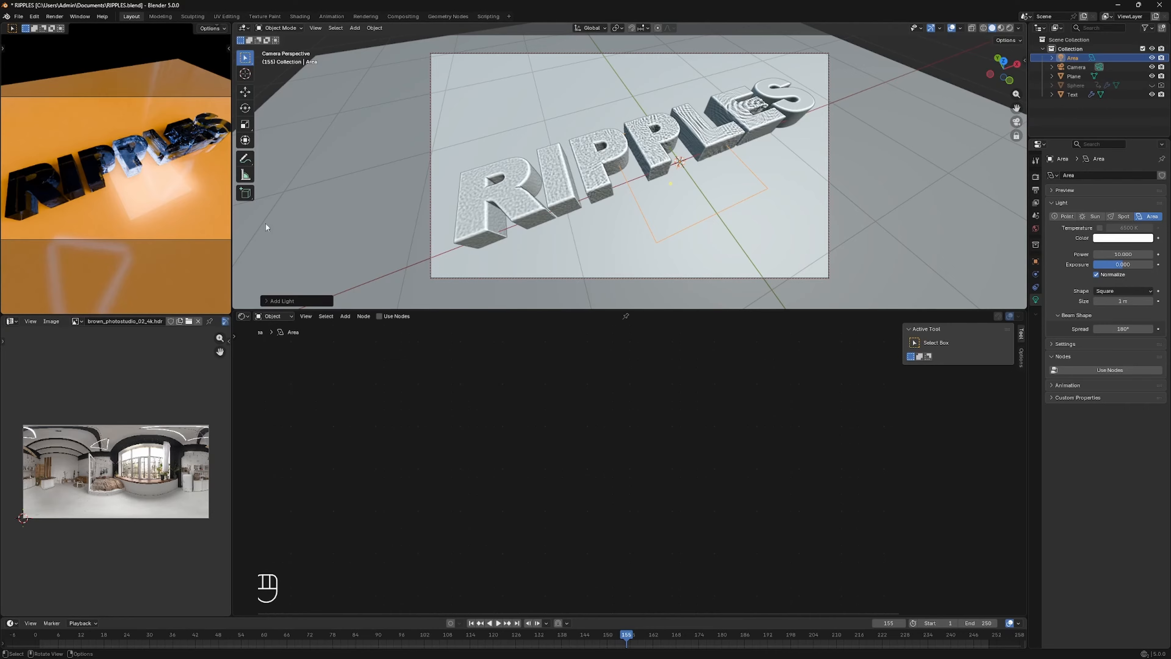
Move the area light up and behind the RIPPLES text, to about X 0.44 m, Y 0.53 m, Z 0.43 m.
key("g")
key("z")
key("z")
key("z")
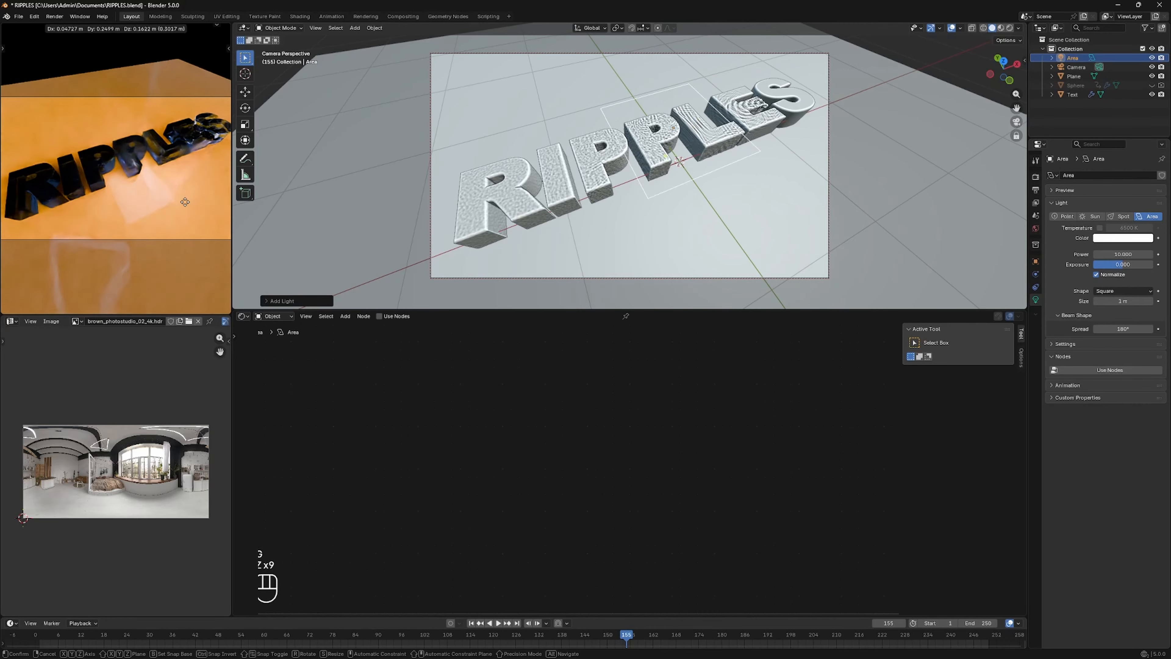
key("z")
key("z")
key("z")
key("z")
key("z")
key("z")
key("z")
key("z")
key("z")
key("z")
key("z")
key("z")
key("z")
key("z")
key("z")
key("z")
key("z")
key("z")
key("z")
key("z")
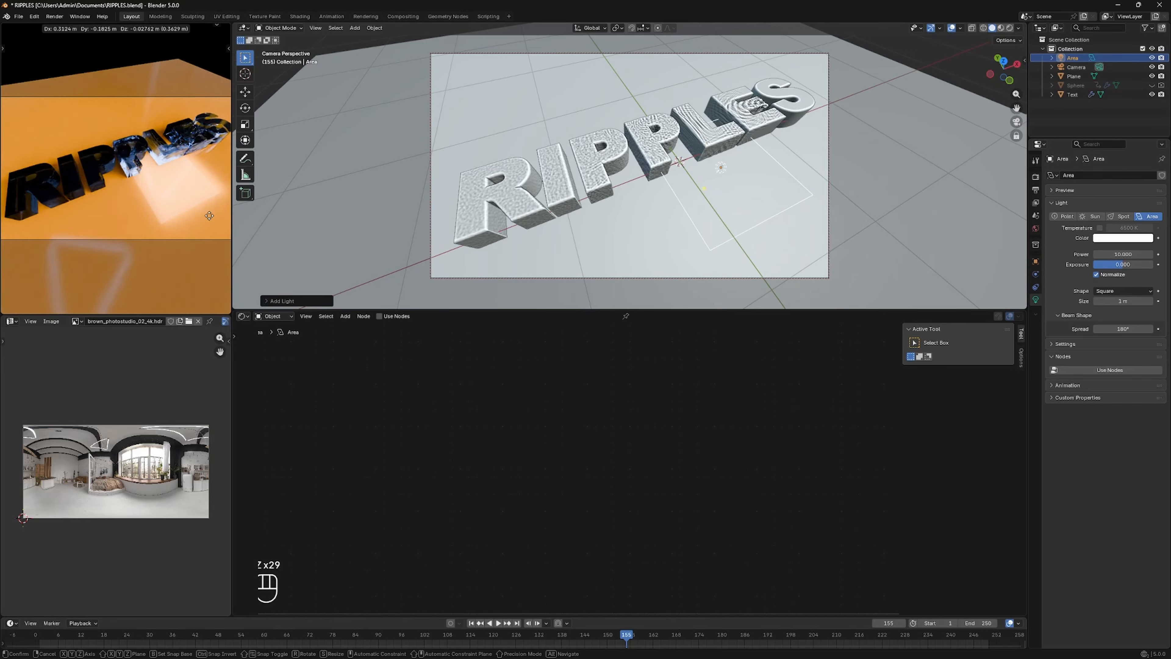
key("z")
key("z")
key("z")
key("z")
key("z")
key("z")
key("z")
key("z")
key("z")
key("z")
key("z")
key("z")
left_click(198, 159)
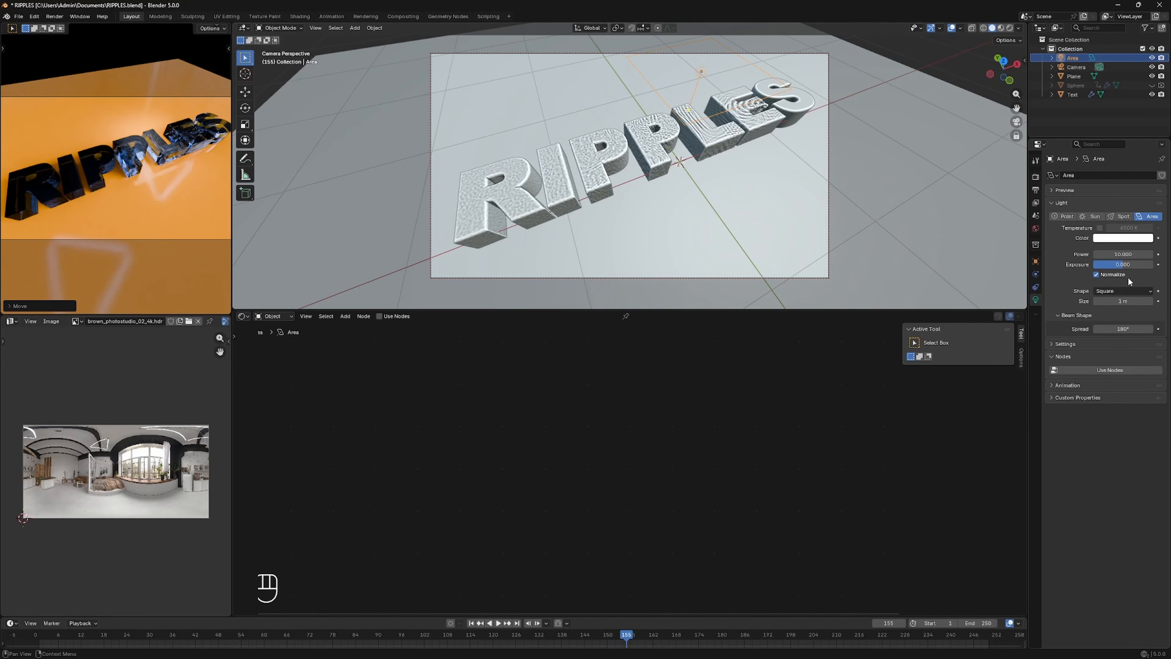
Make the area light a rectangle about 4.13 m by 0.8 m and raise its power to about 71.
left_click(1116, 290)
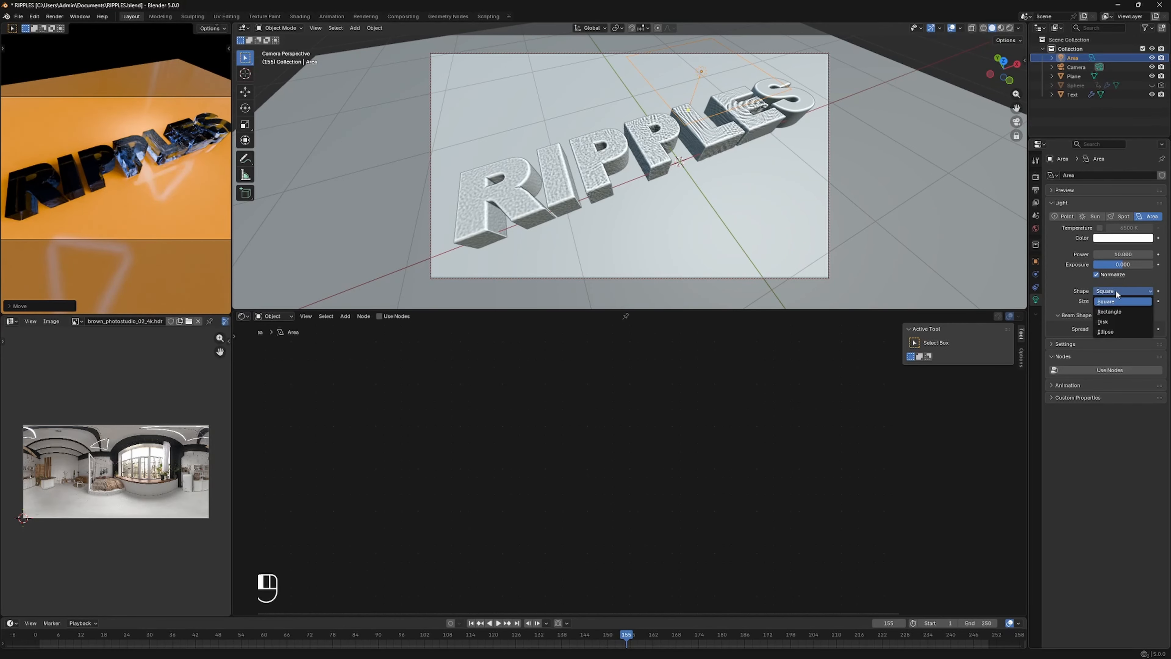
left_click(1109, 311)
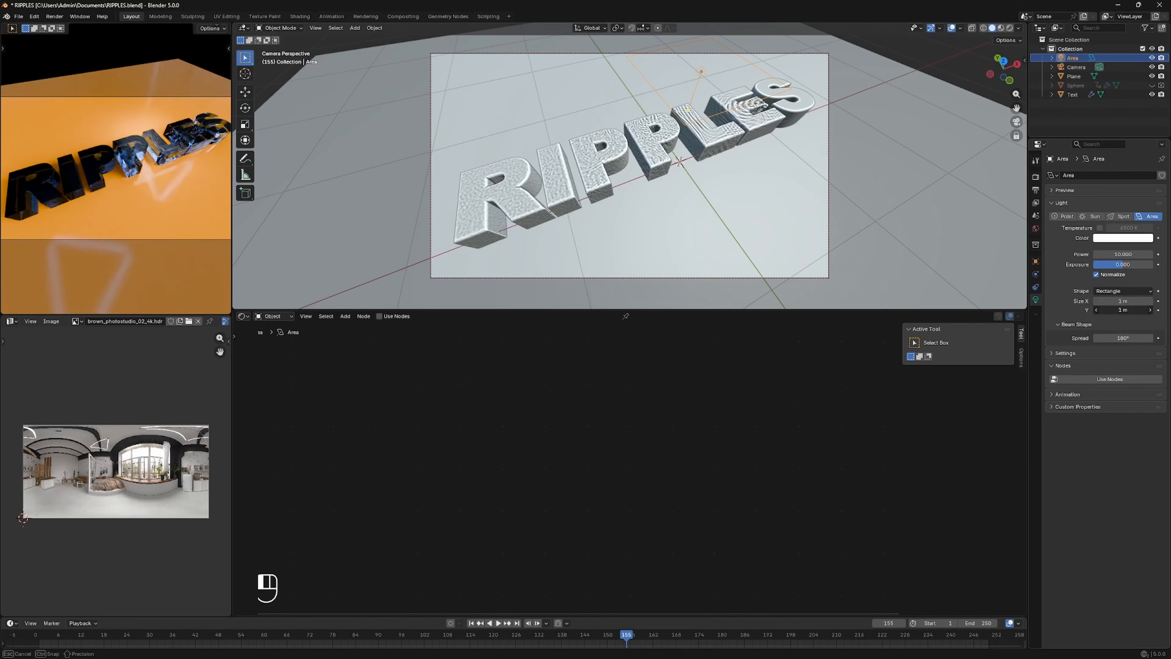
mouse_move(1123, 309)
left_mouse_down()
mouse_move(1106, 309)
mouse_move(1148, 301)
mouse_move(1125, 301)
left_mouse_up()
left_click_drag(1120, 254, 1154, 254)
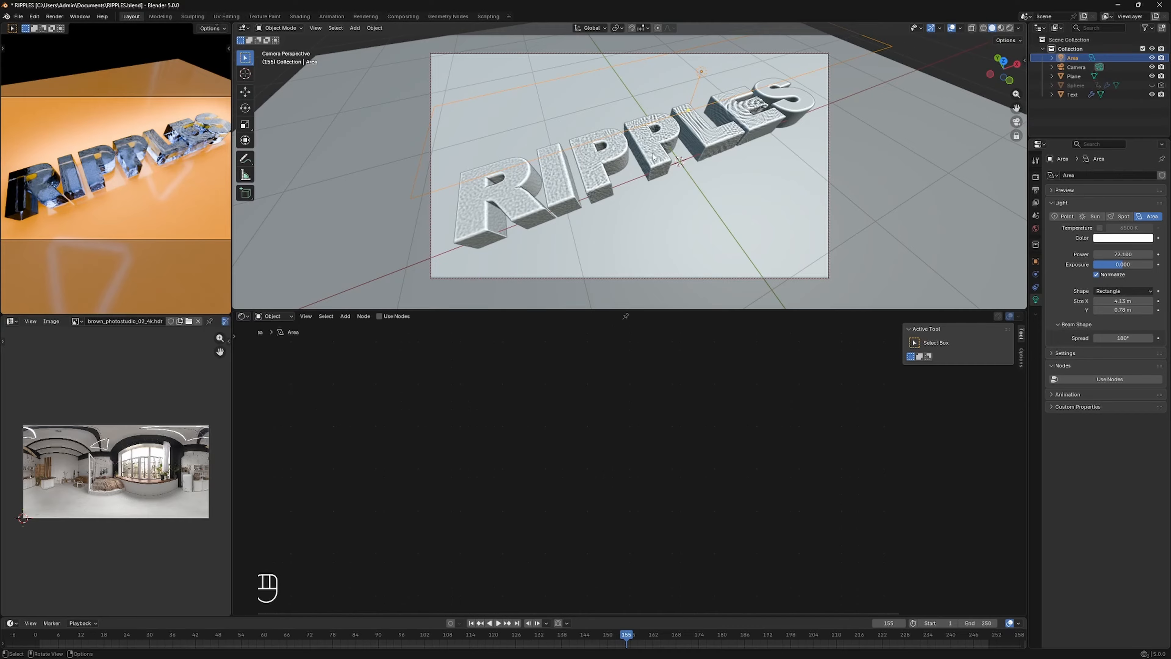
Disable Glossy ray visibility for the area light in its object visibility settings.
left_click(1036, 261)
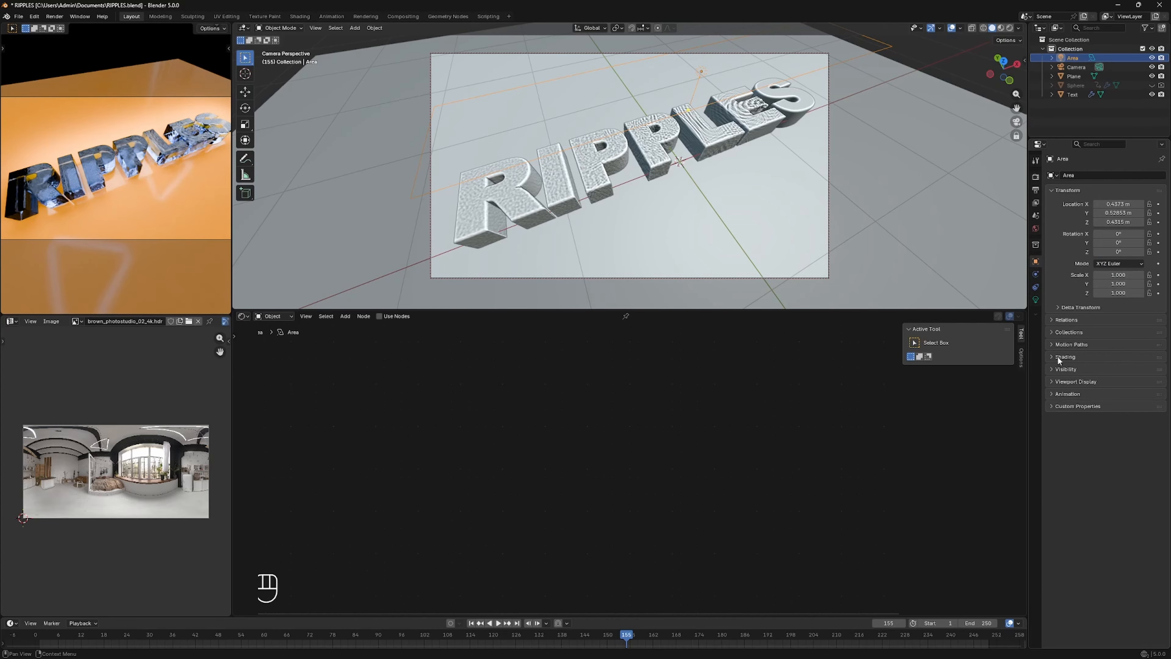
left_click(1048, 370)
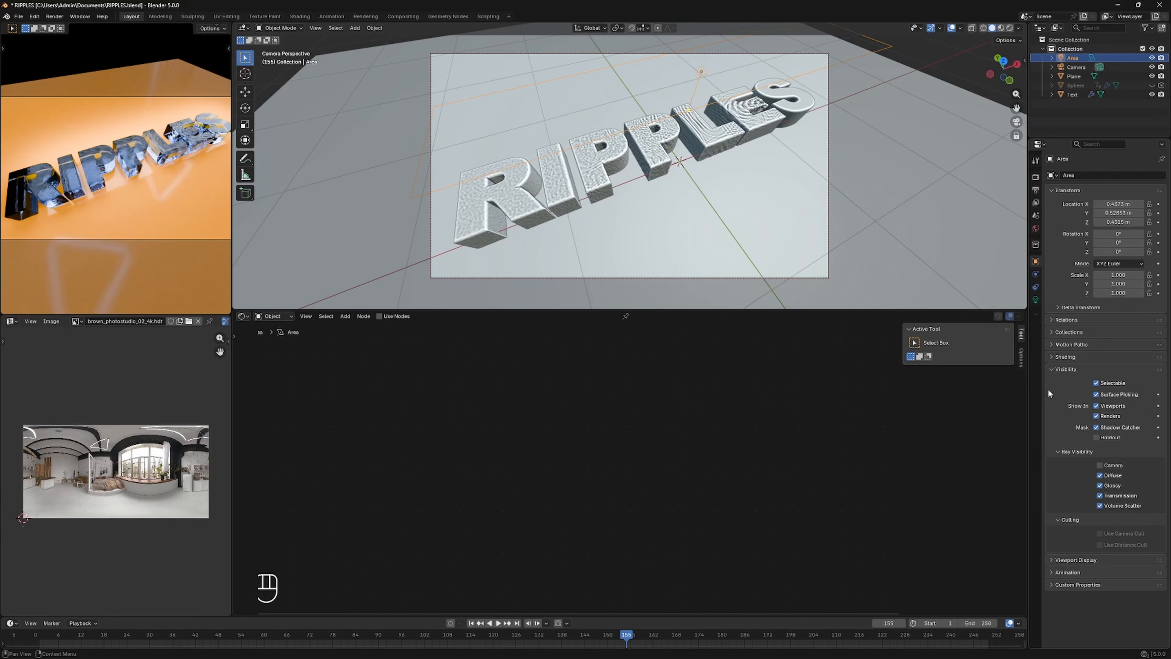
left_click(1101, 488)
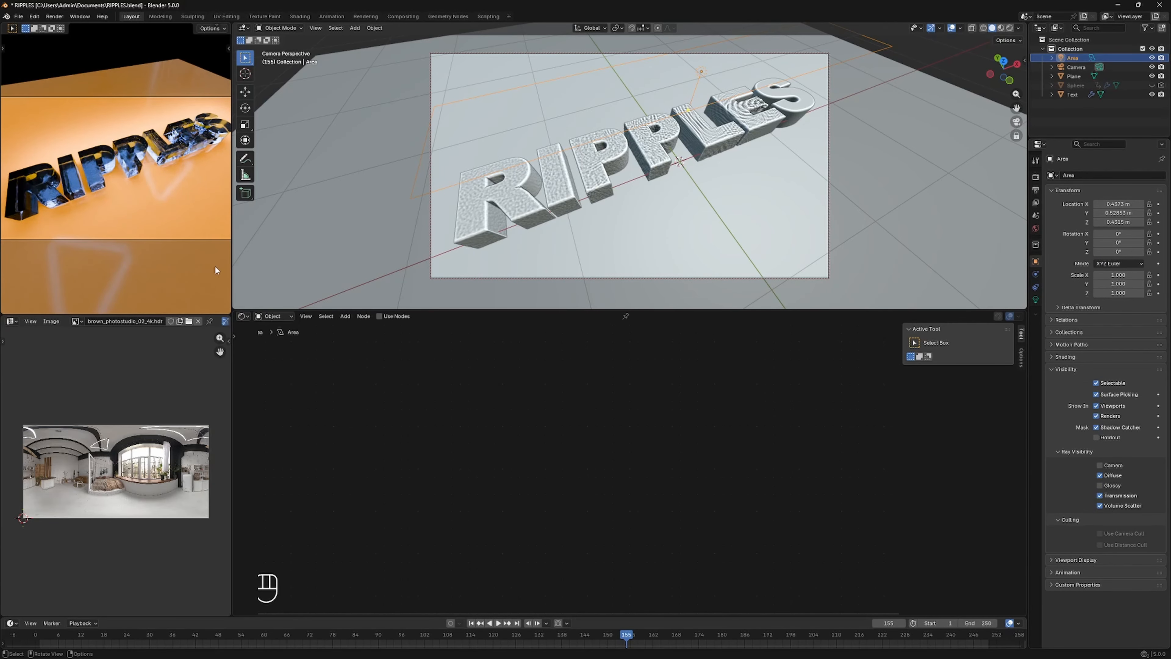
Reframe the camera slightly on the RIPPLES text at frame 148 and render a still image.
left_click_drag(426, 635, 489, 641)
left_click_drag(1003, 69, 1001, 80)
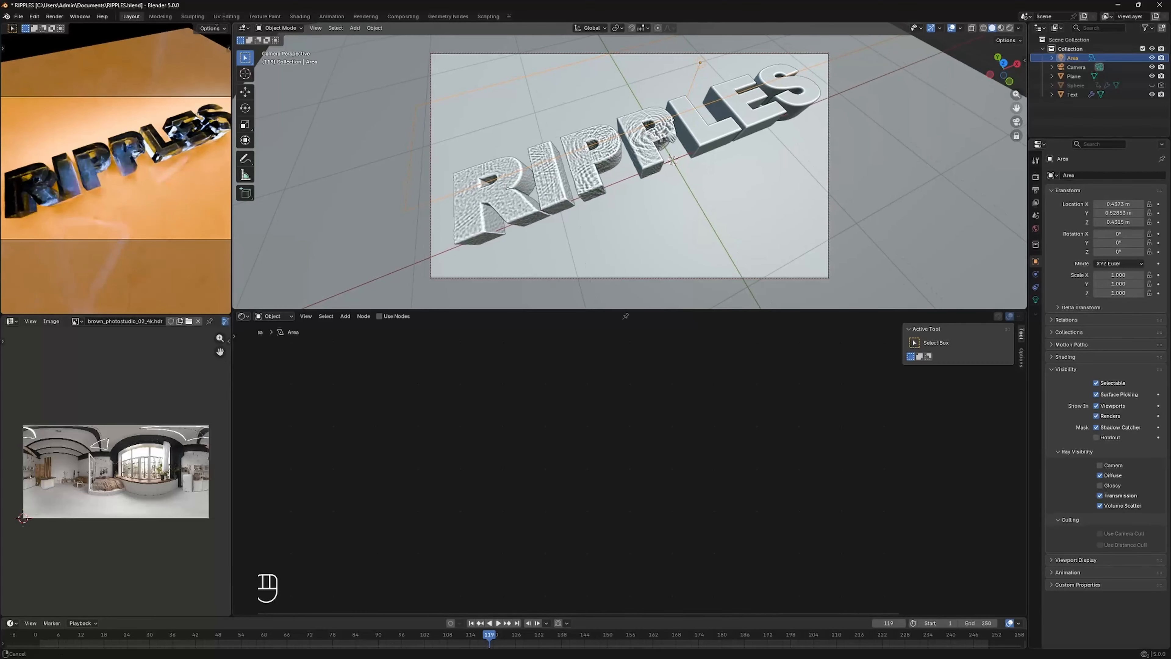
left_click_drag(641, 640, 600, 640)
left_click(1073, 95)
left_click_drag(1004, 69, 996, 69)
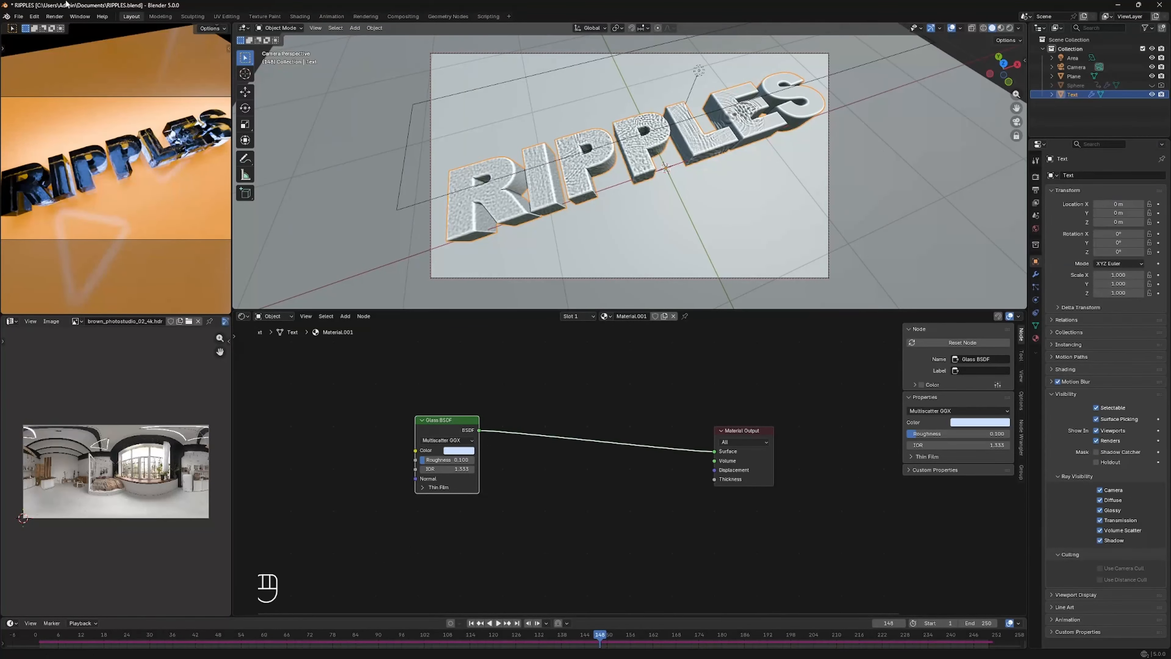
left_click(54, 17)
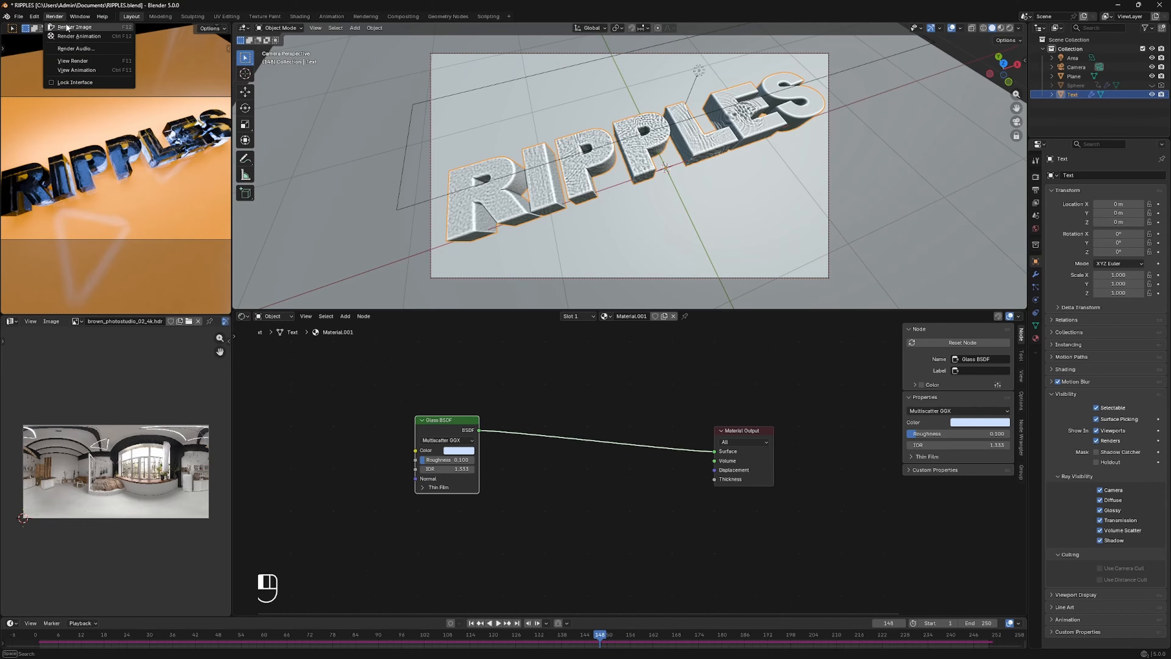
left_click(65, 27)
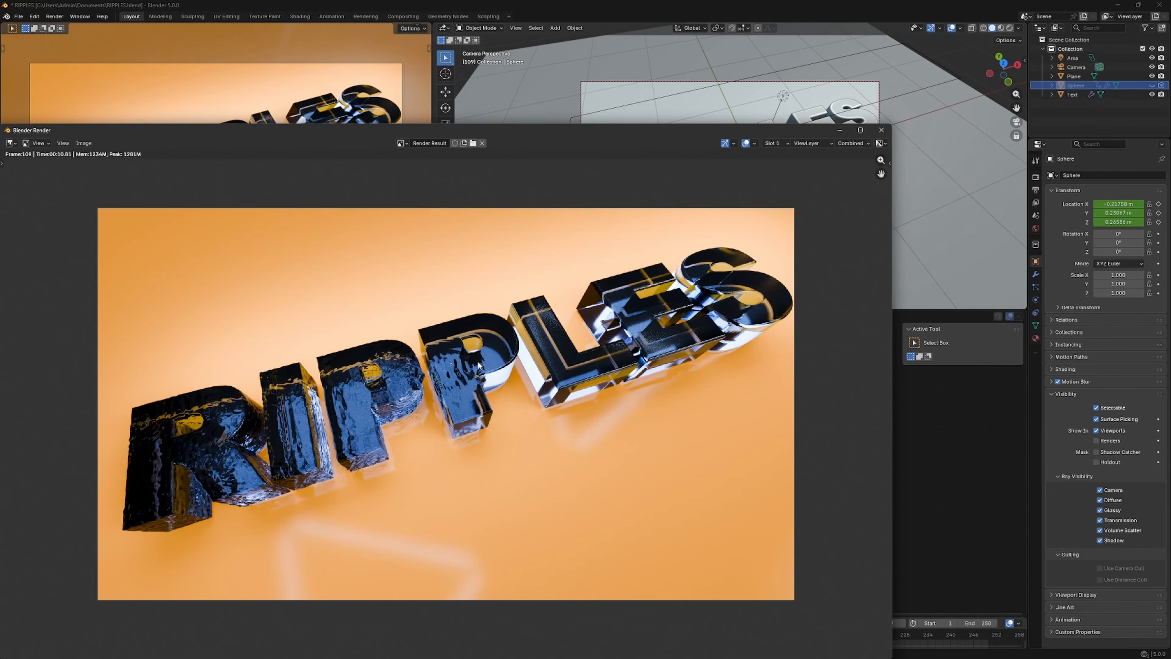
Soften the floor material's base color to a lighter golden orange.
left_click(1022, 47)
mouse_move(1005, 69)
left_mouse_down()
mouse_move(1010, 45)
mouse_move(987, 65)
left_mouse_up()
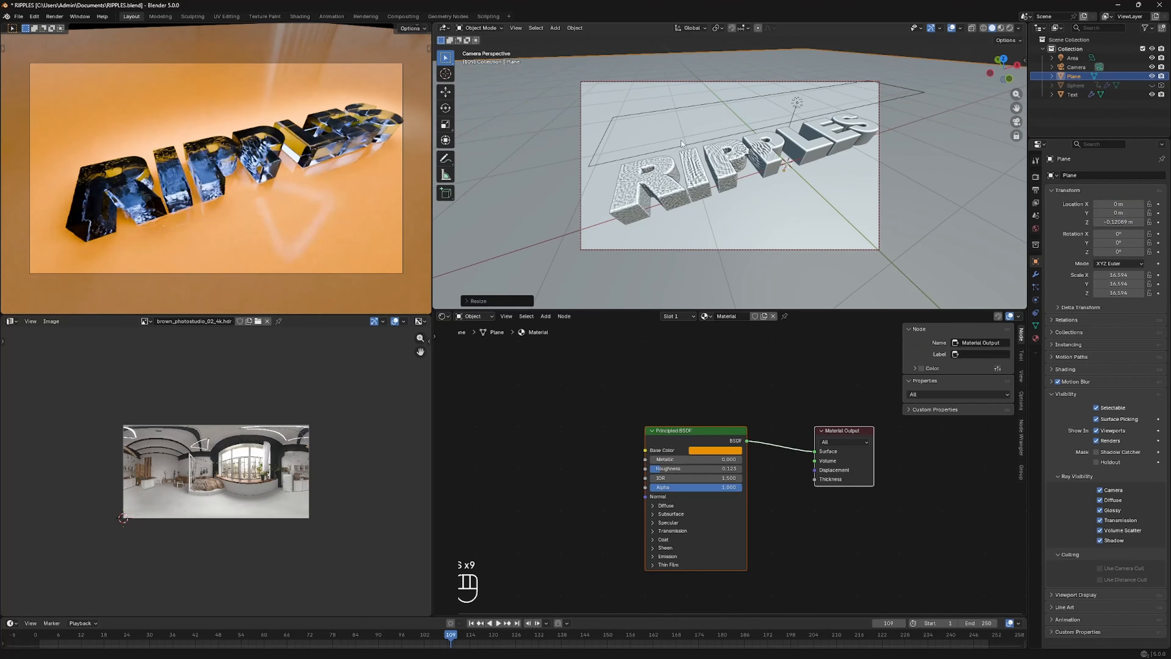
left_click(715, 450)
left_click_drag(709, 355, 711, 353)
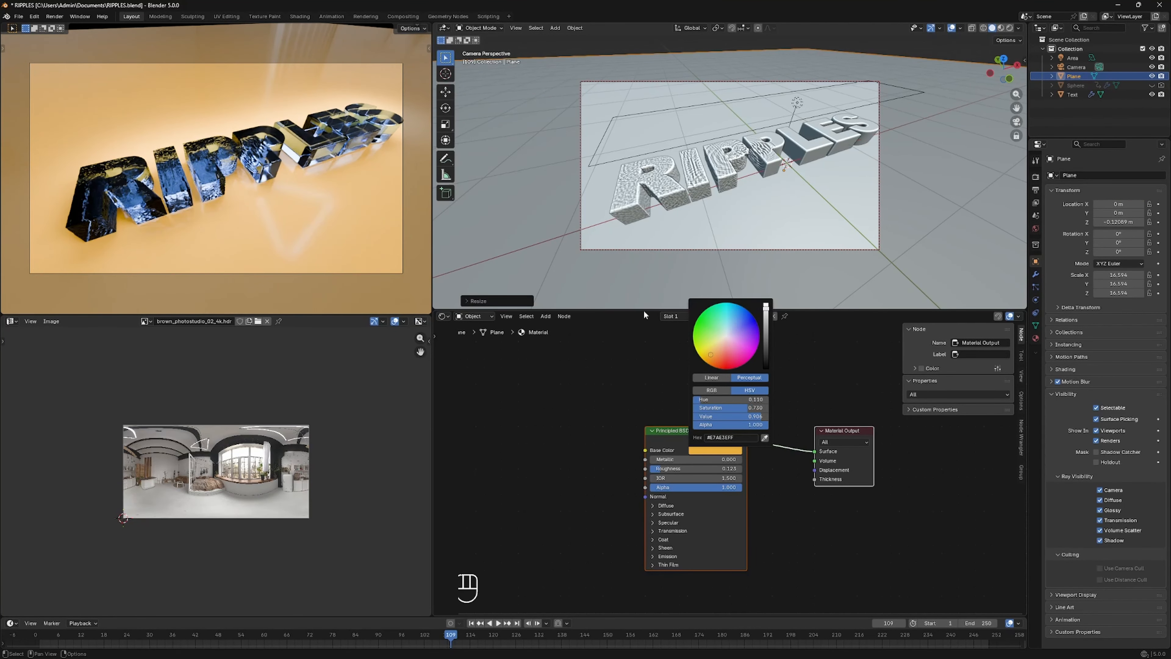
Shift the text's glass color to pale cyan #CEEEFF and lower the floor material's roughness to about 0.08.
left_click(672, 158)
left_click(559, 450)
left_click_drag(587, 332, 583, 331)
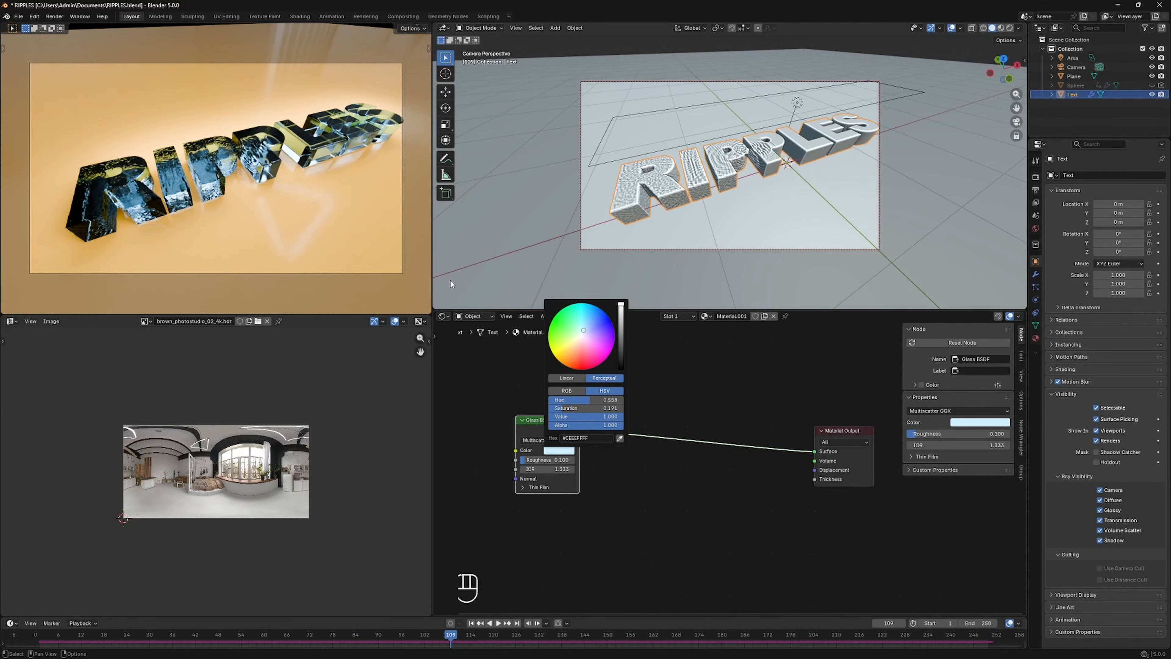
left_click(623, 279)
left_click_drag(678, 468, 668, 468)
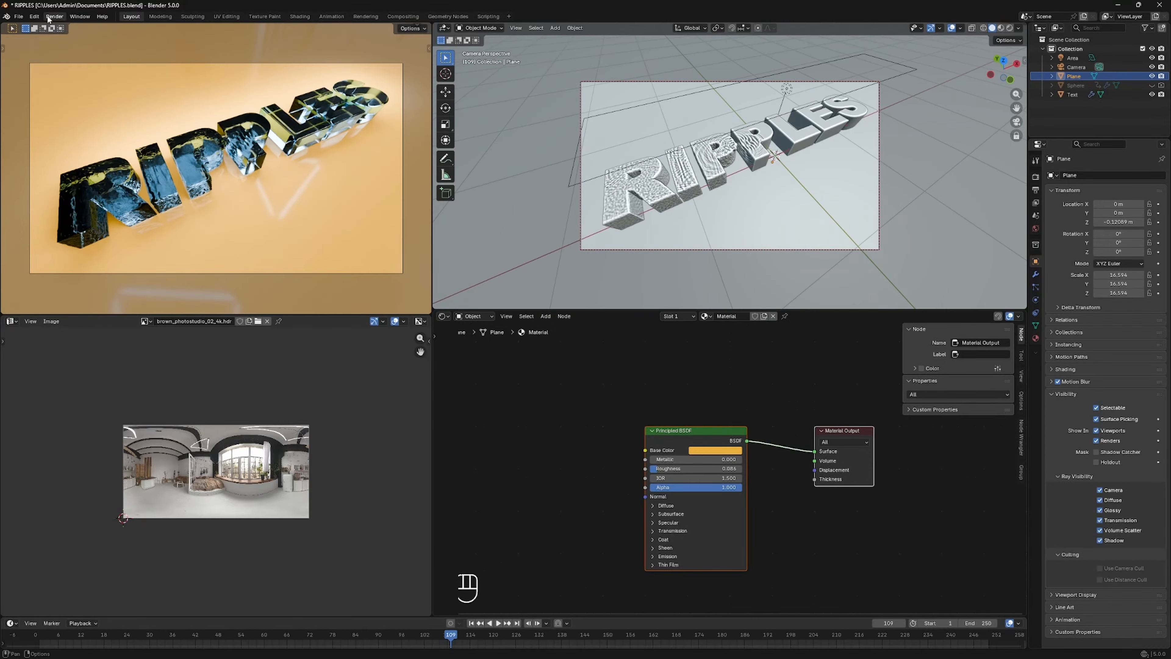
Render a still image of frame 109 and inspect the glass text up close.
left_click(54, 16)
left_click(75, 28)
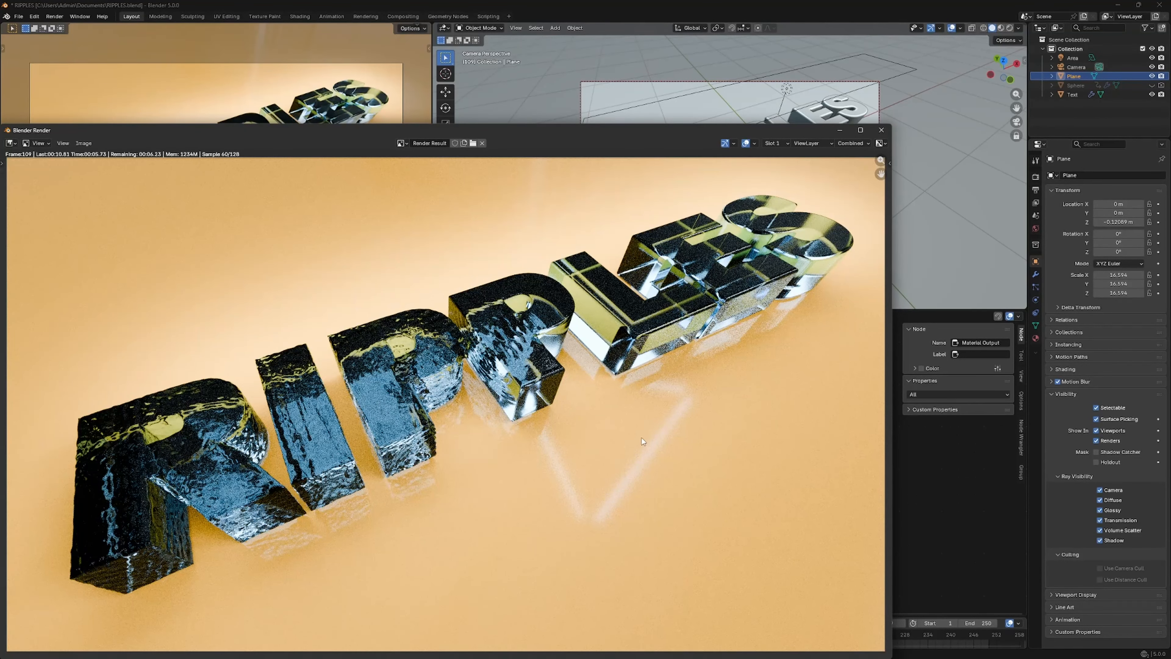
scroll(641, 437, "up", 2)
scroll(648, 430, "down", 3)
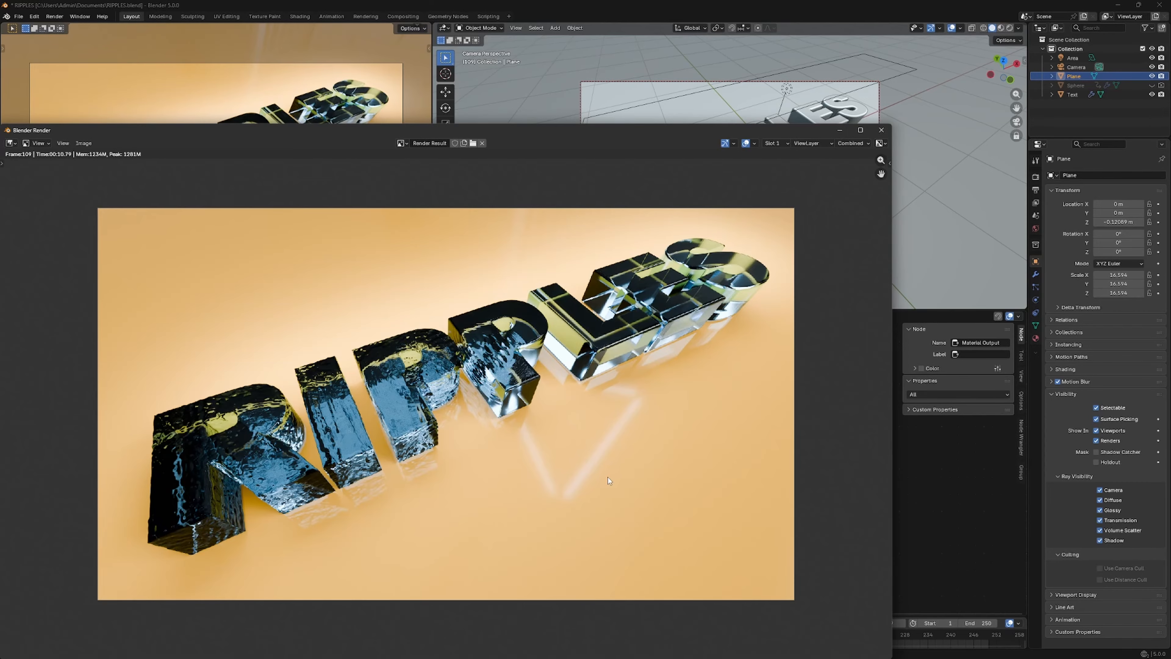
scroll(608, 477, "up", 1)
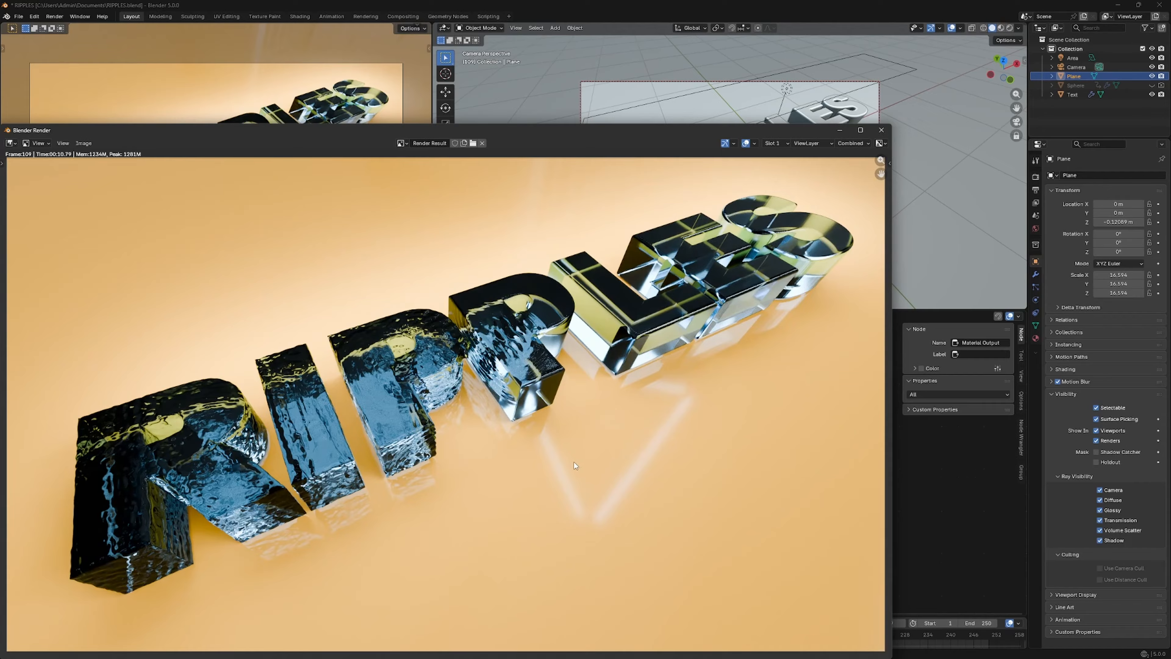